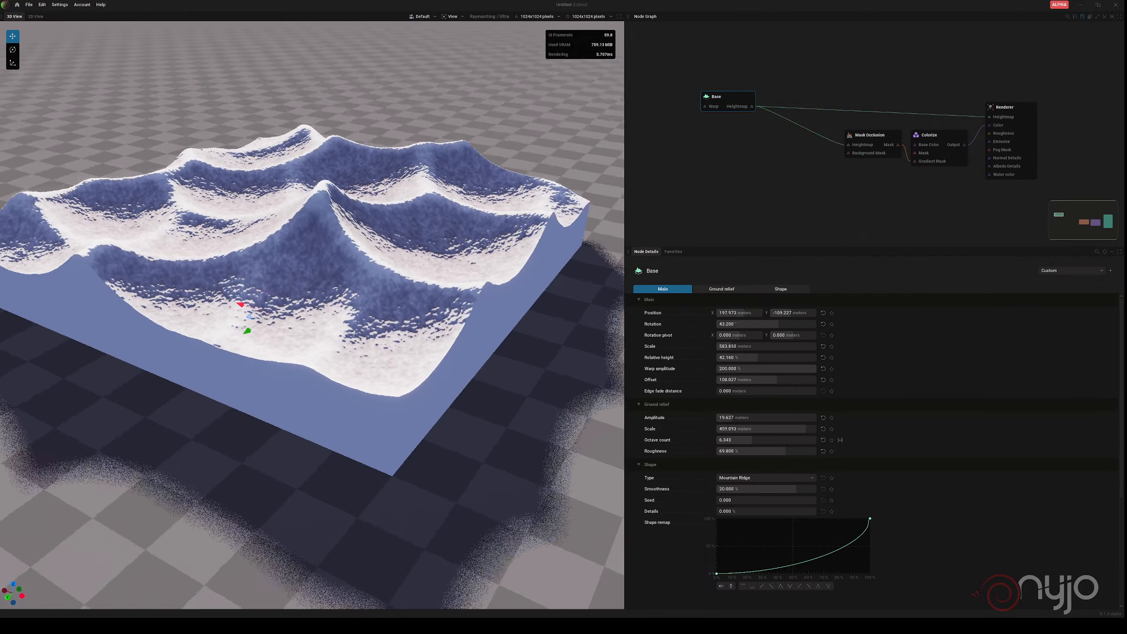
Set the Mountain Ridge smoothness to 14.75 % and details to 2 %, and make the shape remap curve a linear ramp
middle_click_drag(311, 302, 311, 269)
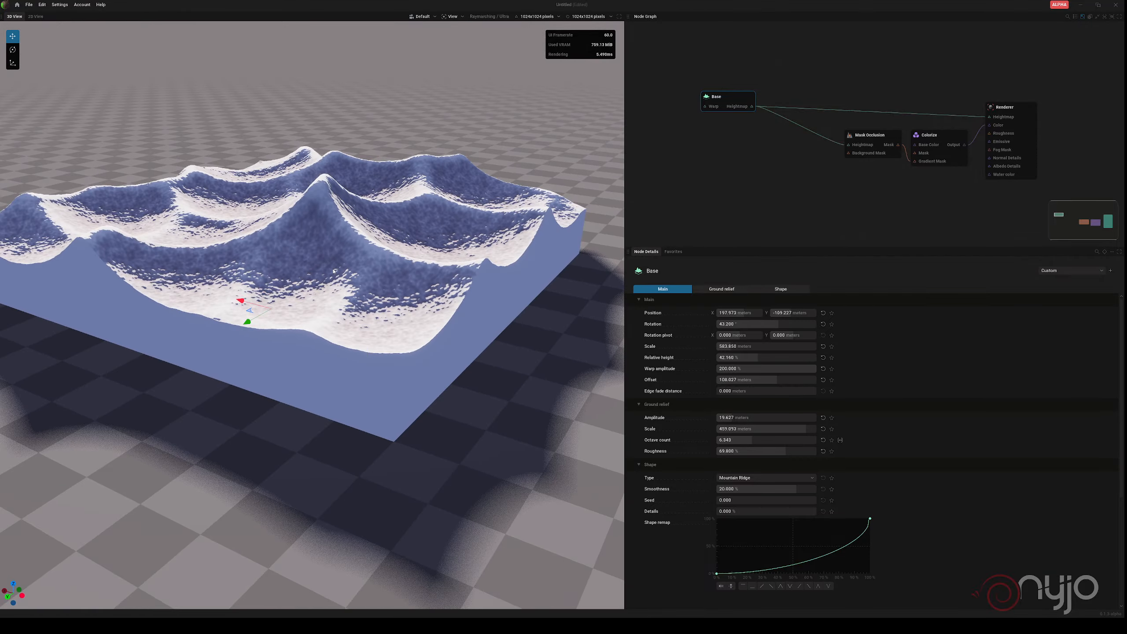
mouse_move(311, 269)
right_mouse_down("shift")
mouse_move(355, 269)
mouse_move(326, 269)
mouse_move(341, 271)
right_mouse_up("shift")
middle_click_drag(342, 271, 284, 298)
left_click_drag(797, 488, 776, 489)
left_click_drag(718, 500, 761, 512)
mouse_move(792, 565)
left_mouse_down()
mouse_move(811, 576)
mouse_move(798, 551)
mouse_move(775, 560)
left_mouse_up()
left_click(762, 586)
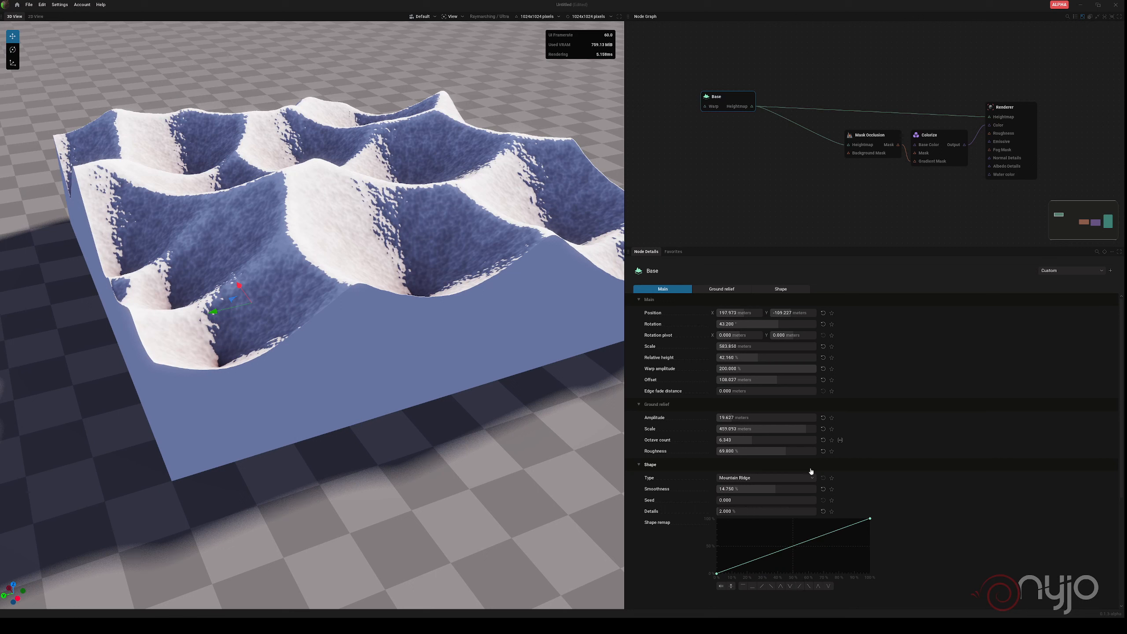
Try the Base shape type on the Base node, and switch it to Cliff
left_click(749, 479)
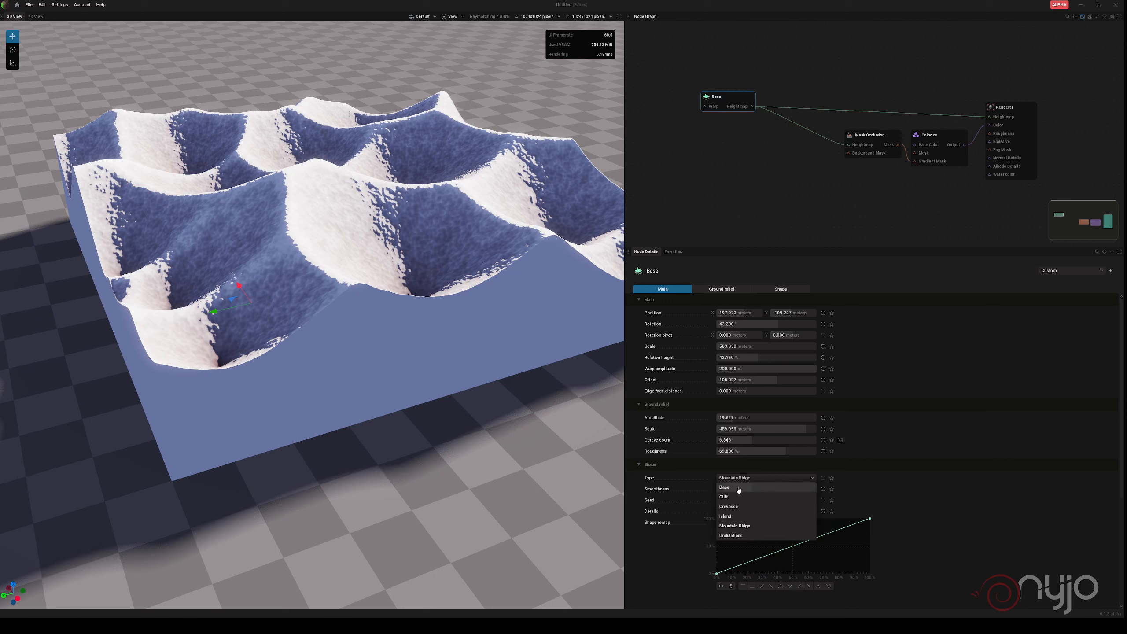
left_click(739, 490)
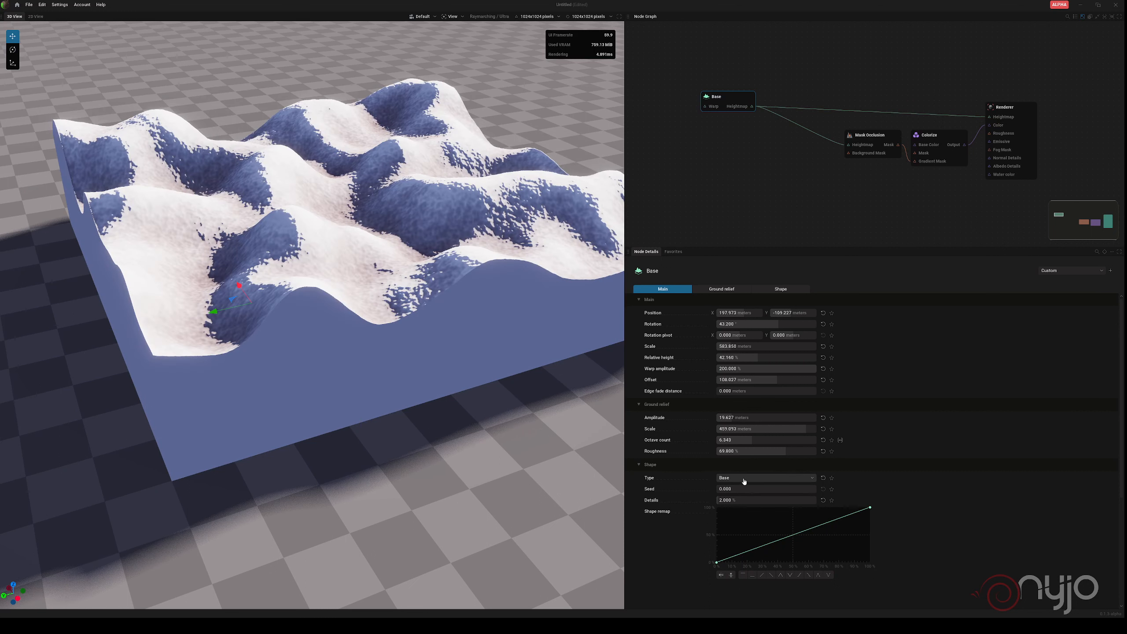
left_click(739, 479)
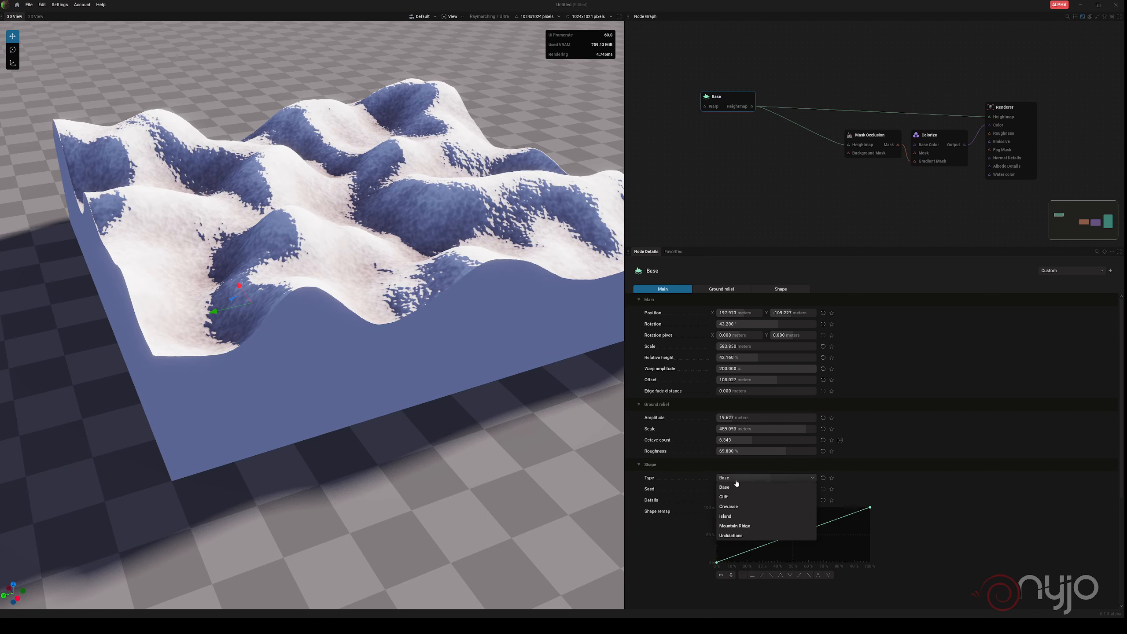
left_click(740, 498)
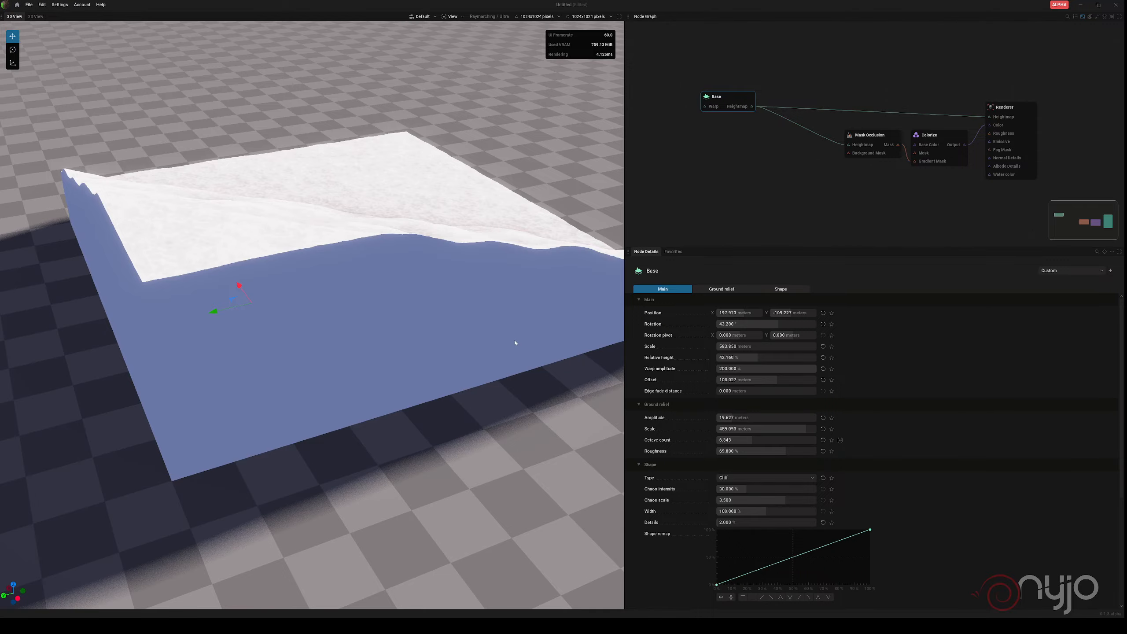
middle_click_drag(516, 342, 329, 342)
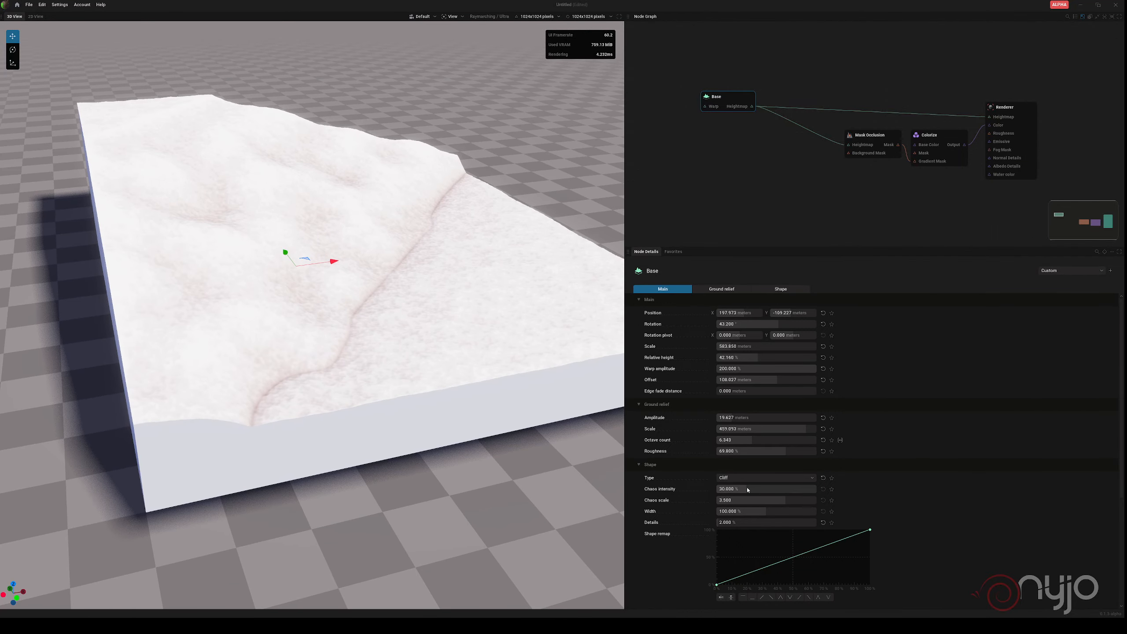
Set the cliff's chaos intensity to about 40 %, chaos scale to about 4.3, width to about 57 % and details to about 19 %
mouse_move(748, 490)
left_mouse_down()
mouse_move(794, 490)
mouse_move(747, 490)
left_mouse_up()
left_click(756, 490)
left_click_drag(749, 500, 768, 523)
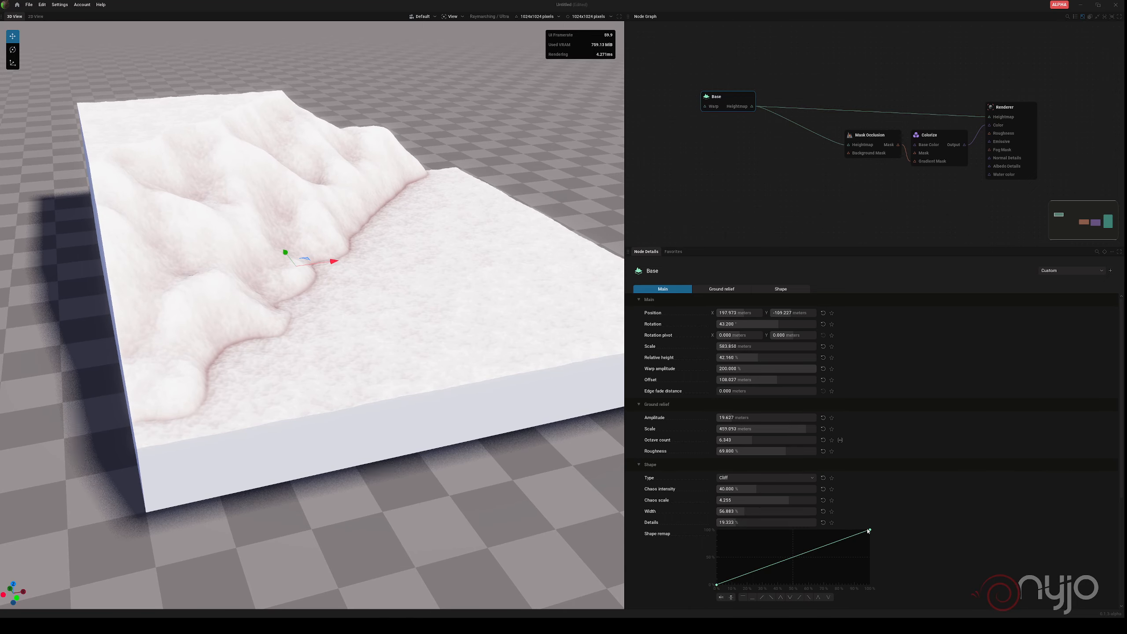
Move the shape remap curve's end point to about 62 % across and 72 % high, change its interpolation mode and bend its handle downward
right_click(870, 531)
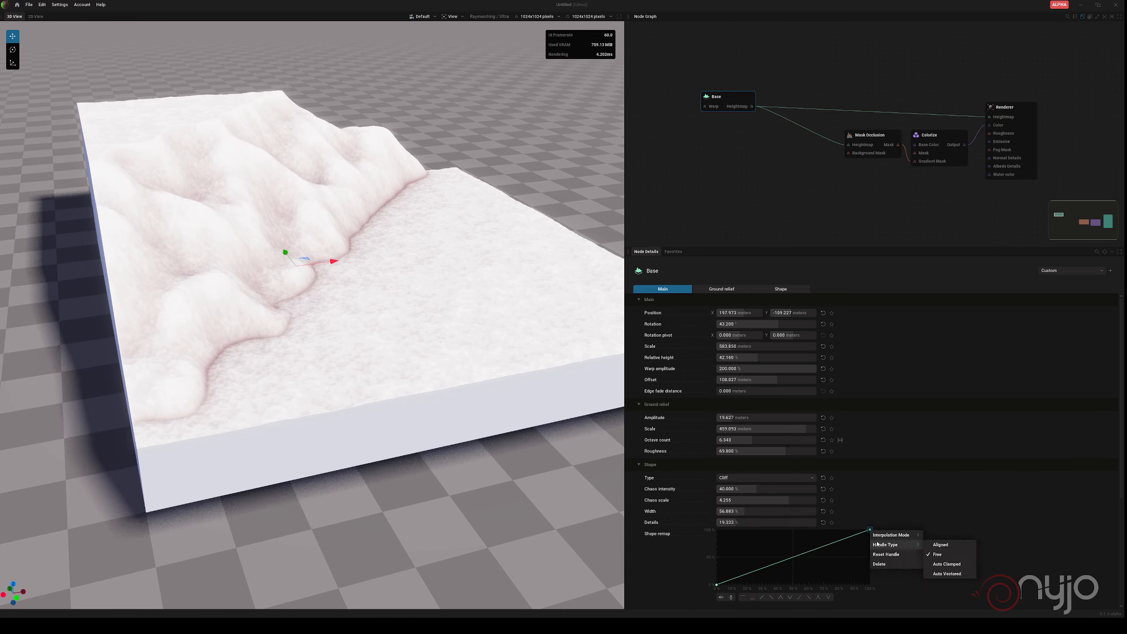
mouse_move(879, 538)
left_click(939, 543)
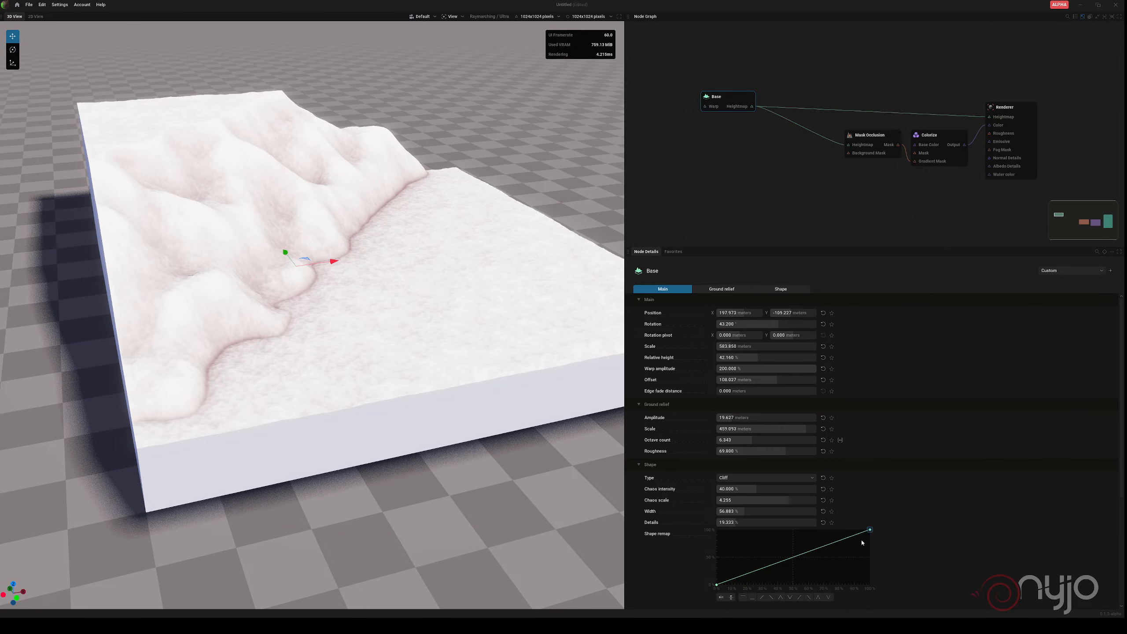
left_click_drag(870, 530, 812, 545)
right_click(812, 544)
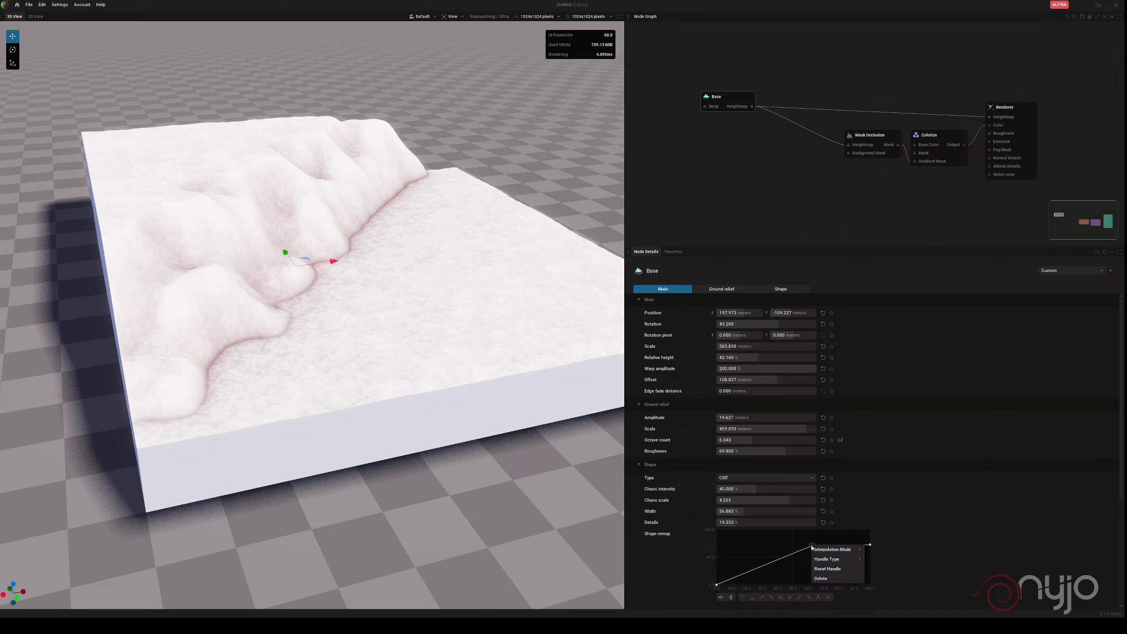
mouse_move(834, 551)
left_click(881, 550)
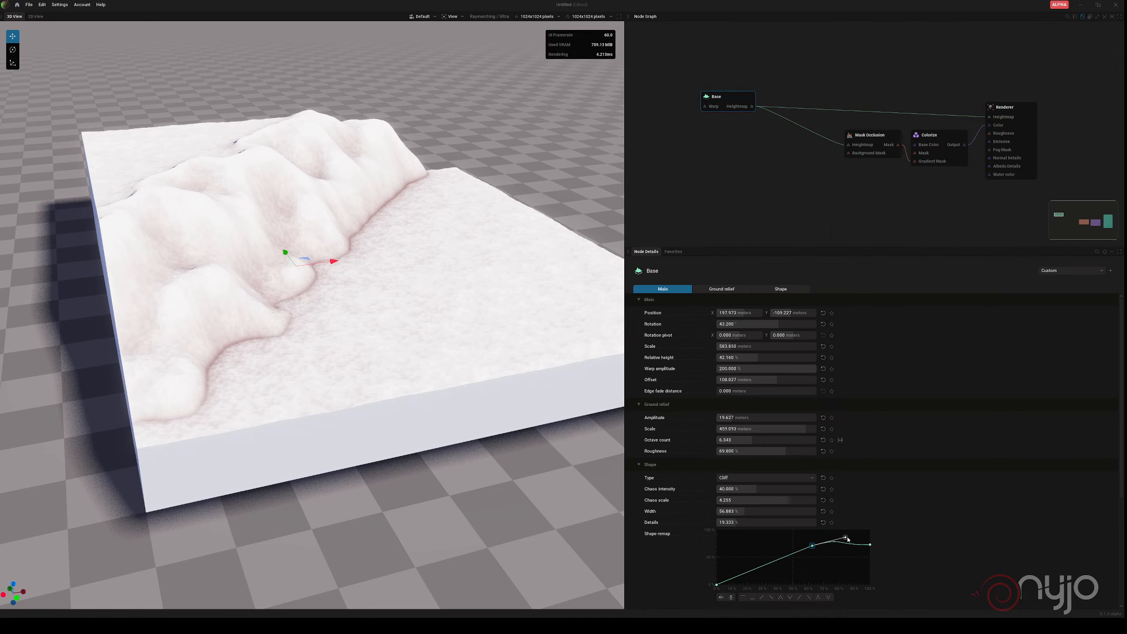
left_click_drag(847, 545, 840, 571)
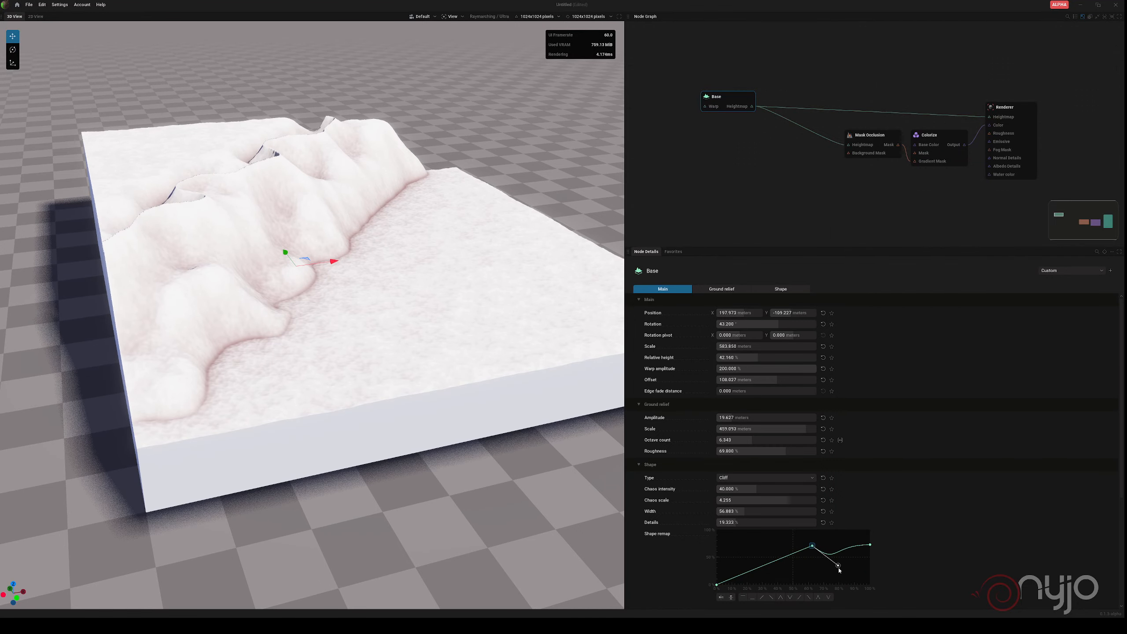
Change the Base node's shape type from Cliff to Crevasse
mouse_move(406, 356)
left_mouse_down()
mouse_move(502, 355)
mouse_move(540, 331)
mouse_move(500, 365)
mouse_move(421, 370)
left_mouse_up()
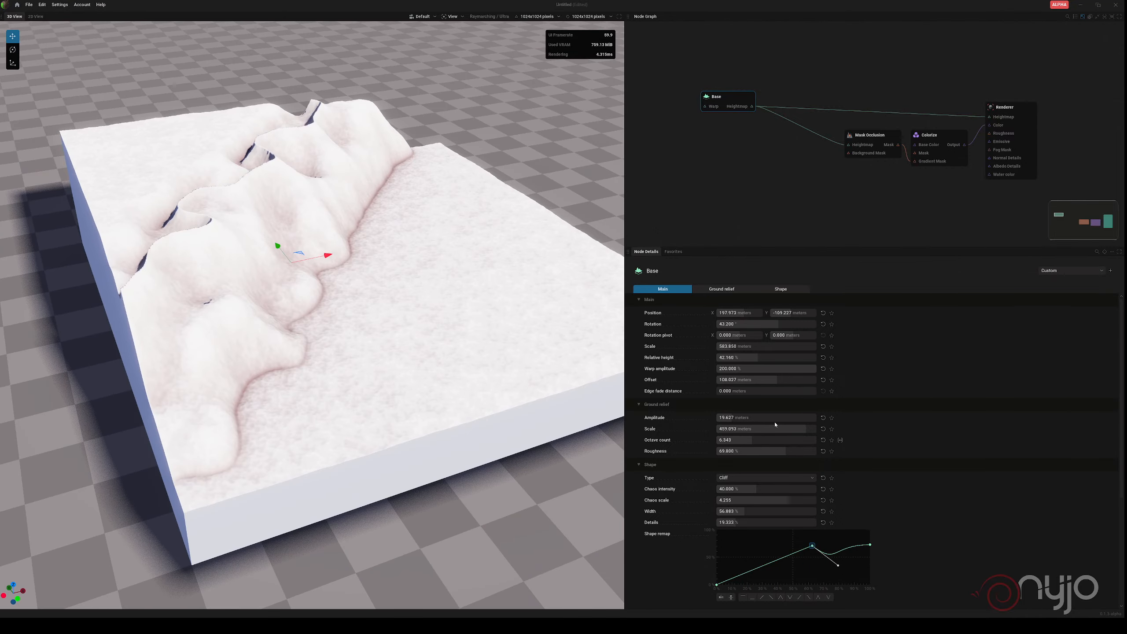
left_click(755, 478)
left_click(921, 476)
left_click(799, 478)
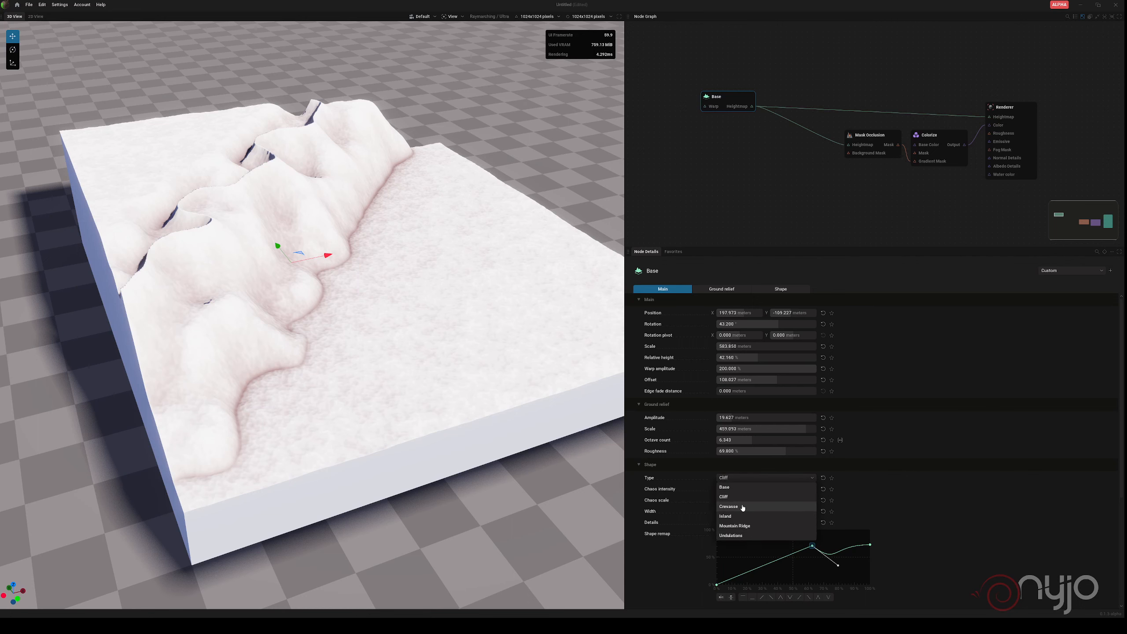
left_click(754, 511)
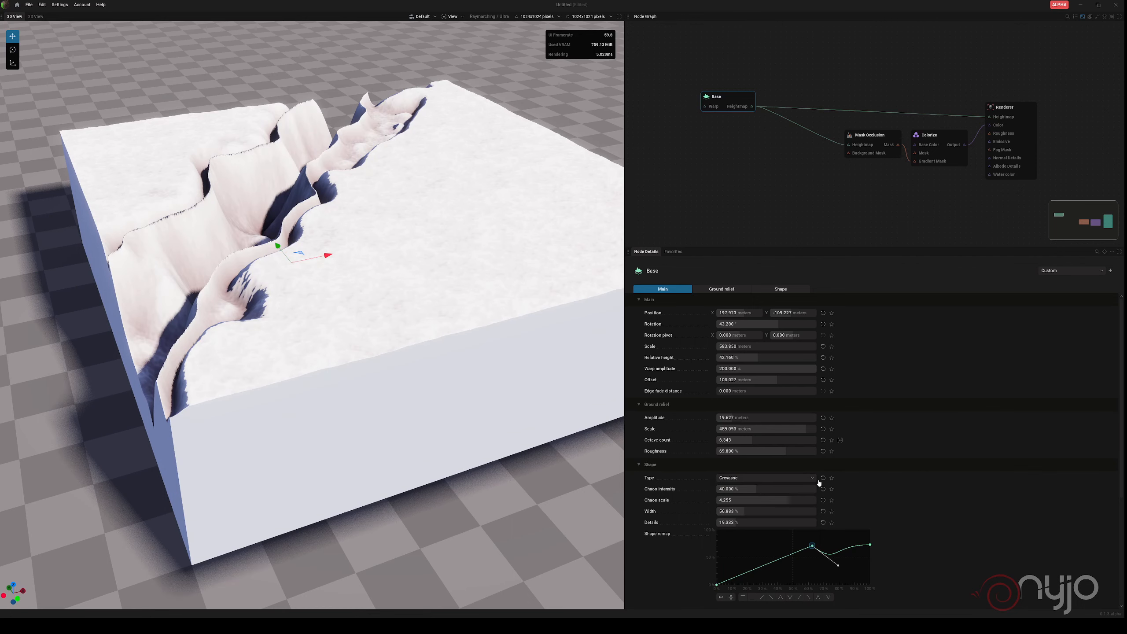
Reset the crevasse's chaos intensity, chaos scale, width and details to their defaults, and restore the linear shape remap curve
left_click(823, 488)
left_click(823, 500)
left_click(823, 511)
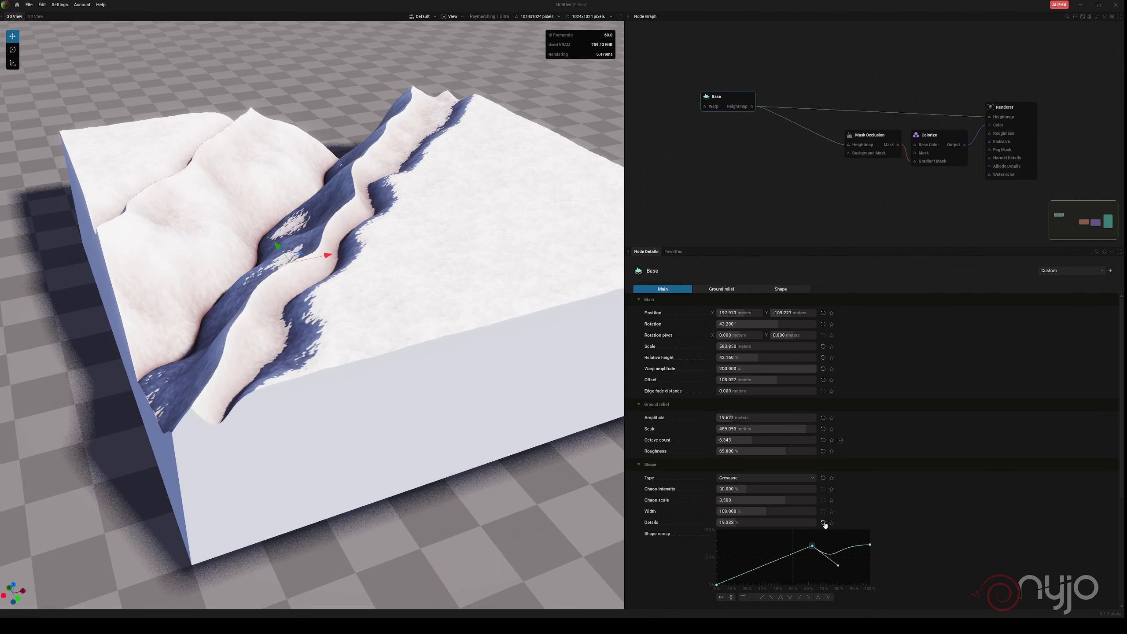
left_click(824, 523)
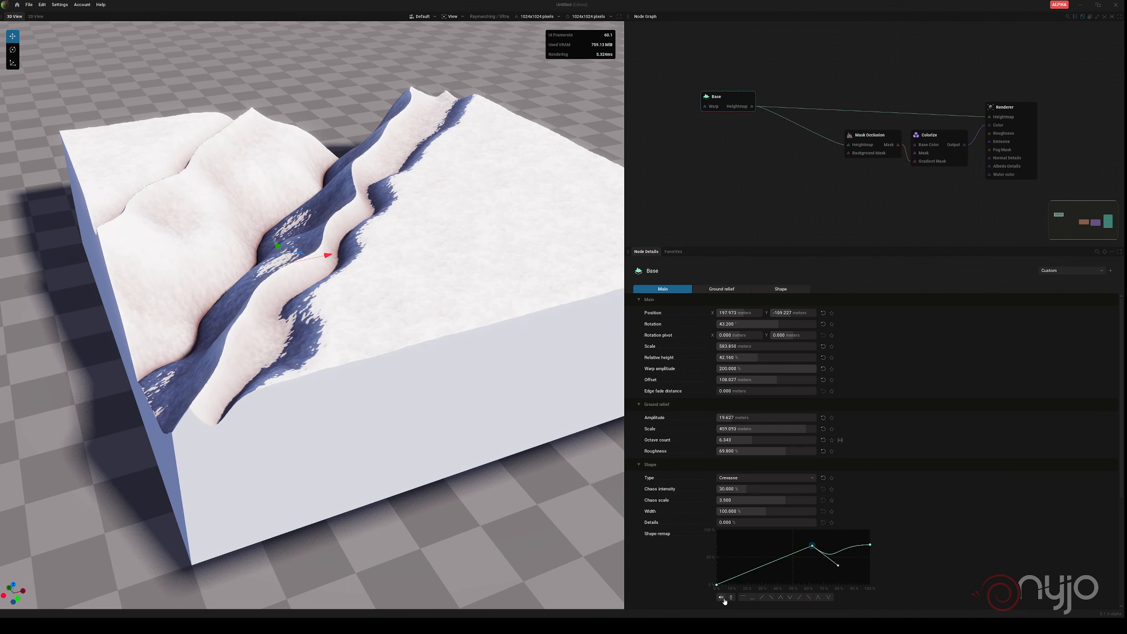
left_click(744, 598)
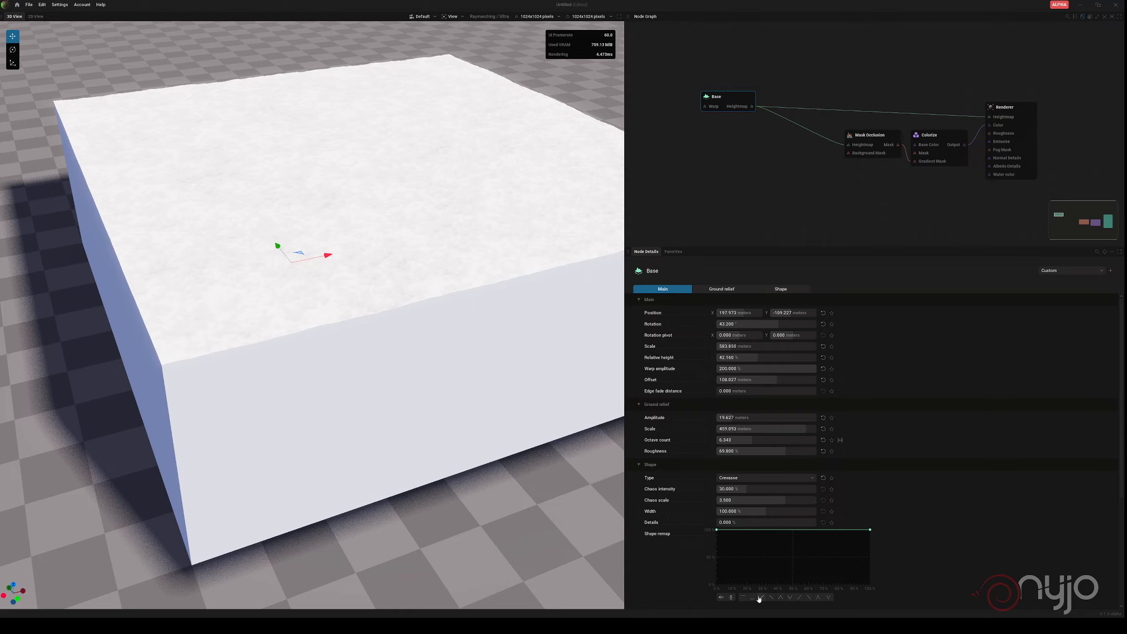
left_click(760, 598)
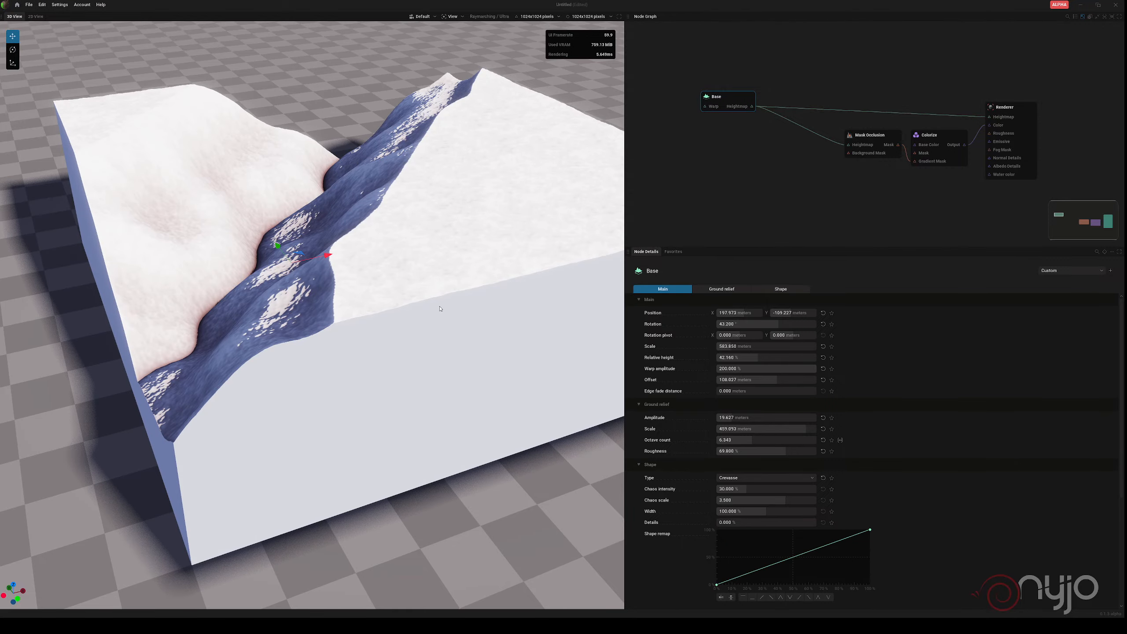
Narrow the crevasse width to about 78 % and set the Base node's rotation to about -2.4°
middle_click_drag(440, 308, 488, 311)
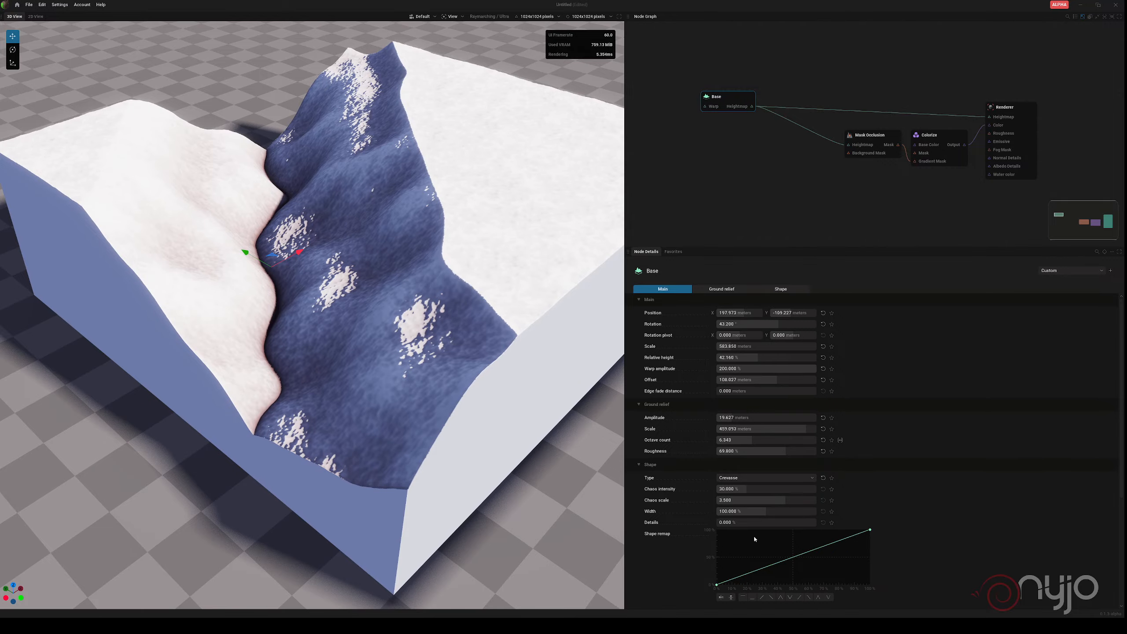
left_click_drag(790, 511, 768, 512)
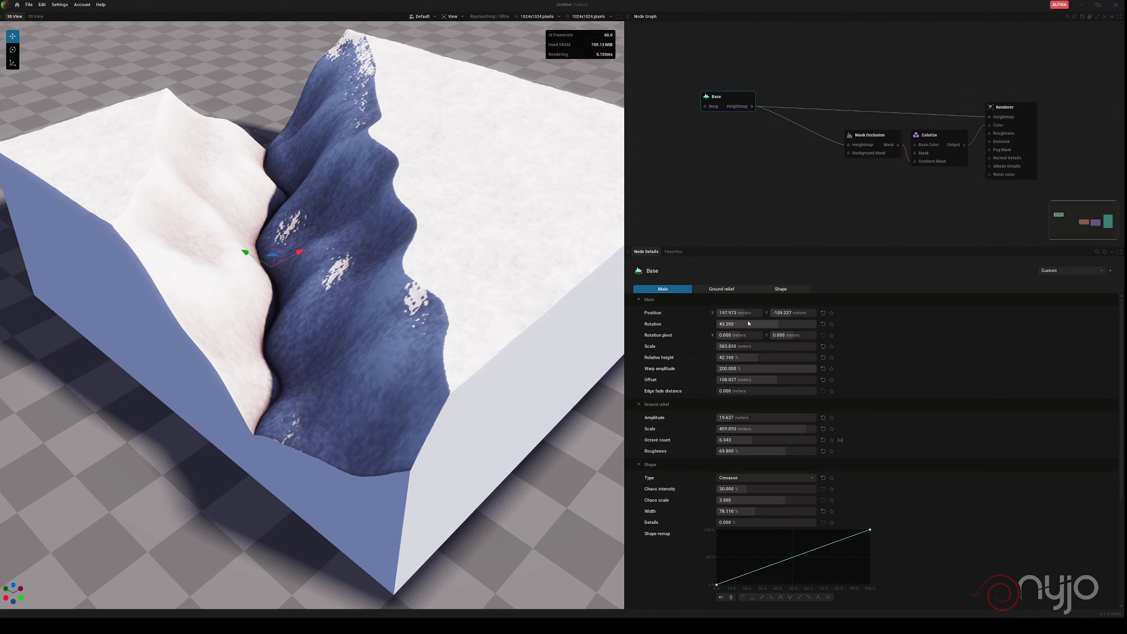
left_click_drag(749, 324, 719, 324)
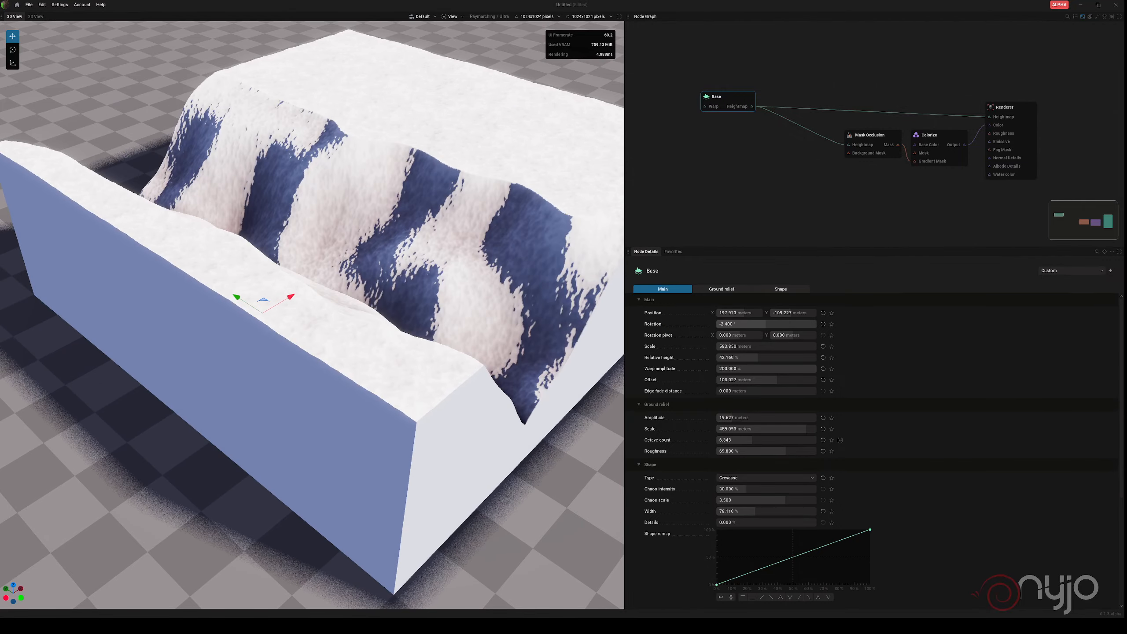
Smooth the shape remap curve at its start point and stretch that point's handle to about 58 % across
left_click(870, 532)
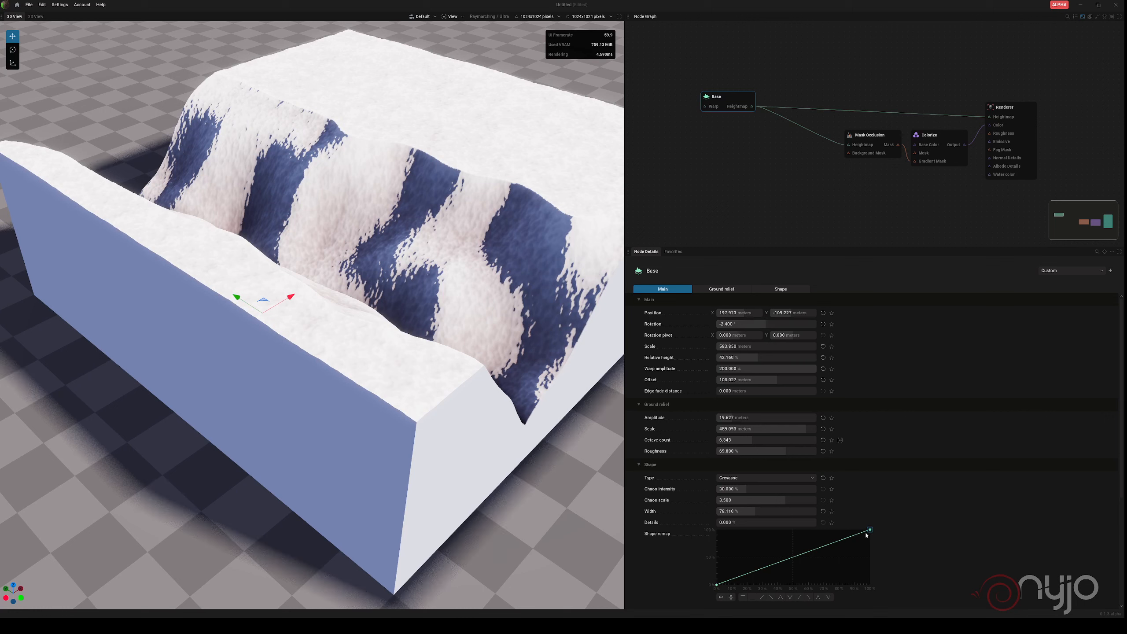
right_click(717, 586)
left_click(792, 585)
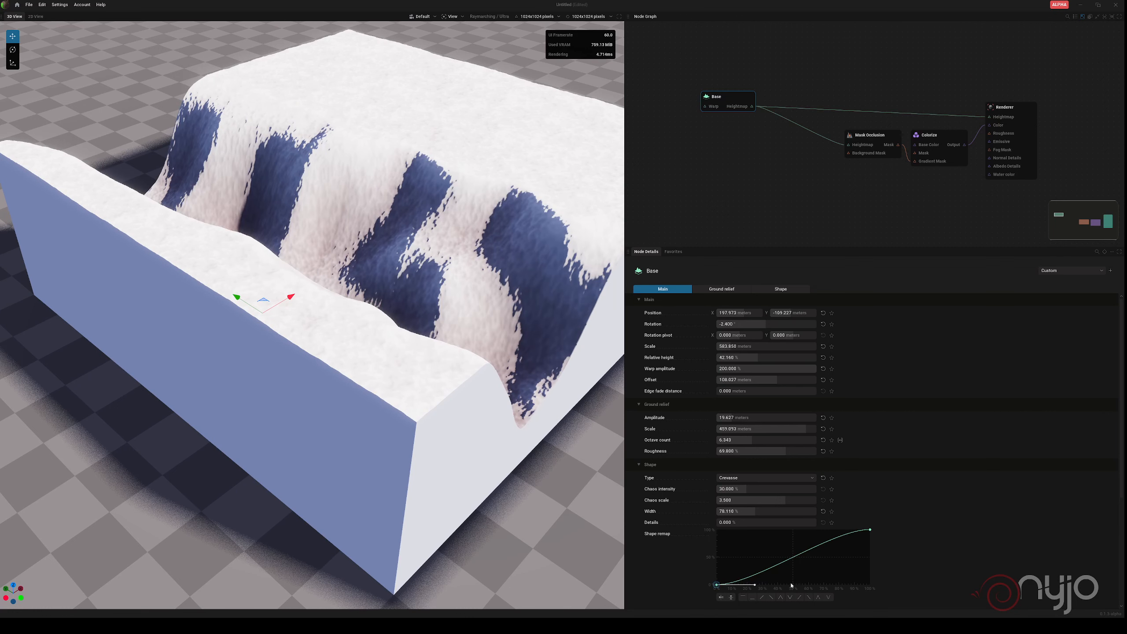
middle_click_drag(584, 351, 493, 328)
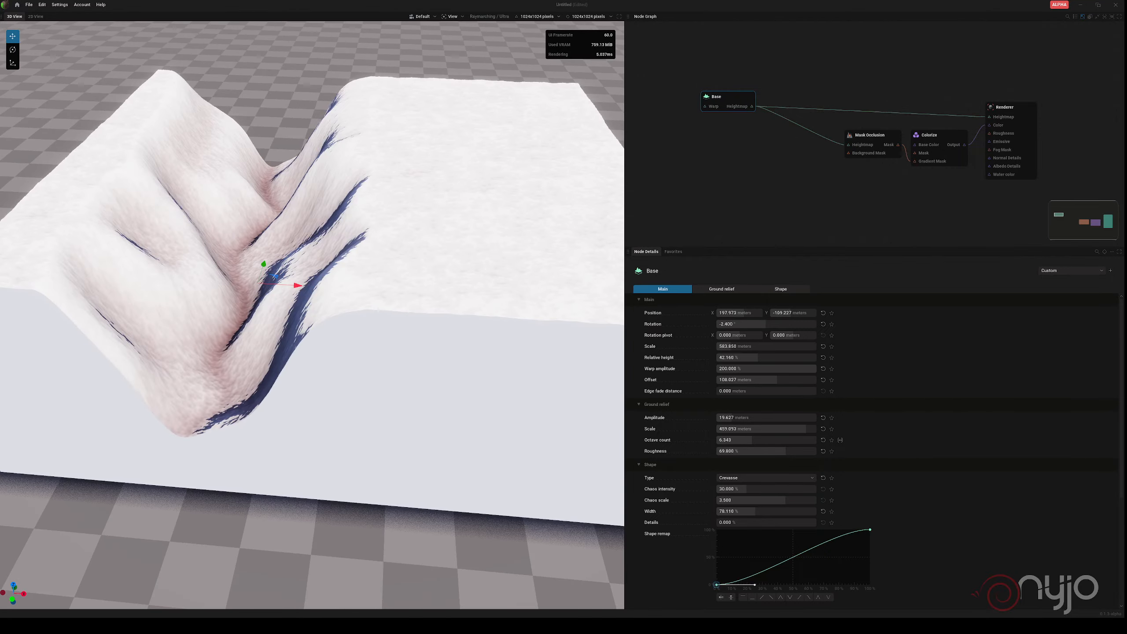
left_click_drag(755, 586, 805, 581)
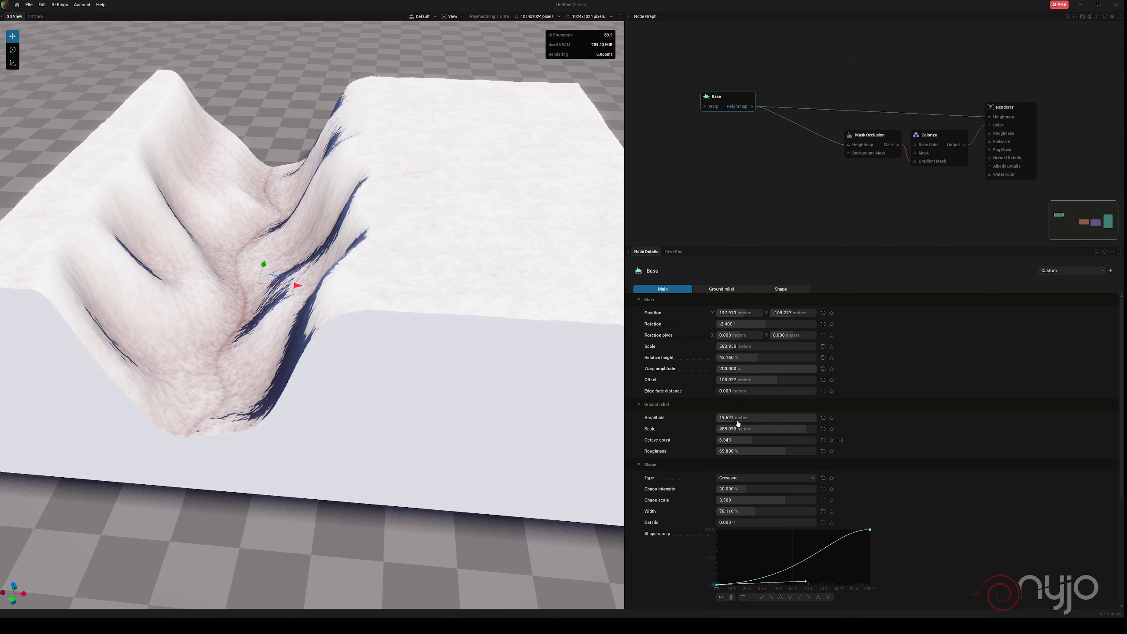
Try the Island shape type, and switch the Base node to Undulations
left_click(745, 478)
left_click(745, 516)
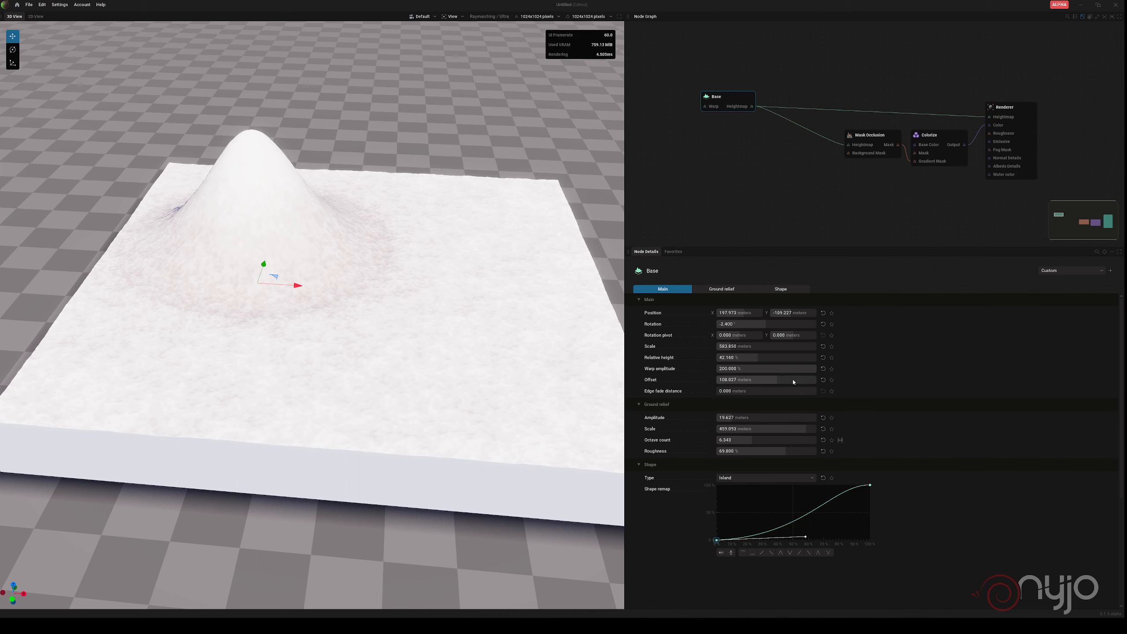
left_click(752, 478)
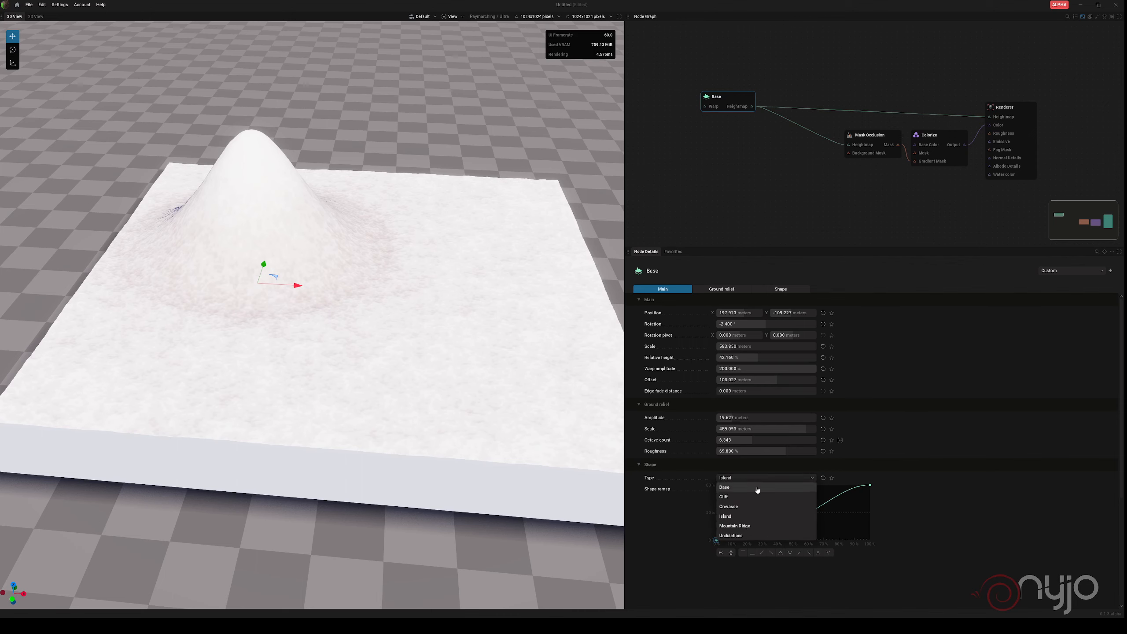
left_click(753, 536)
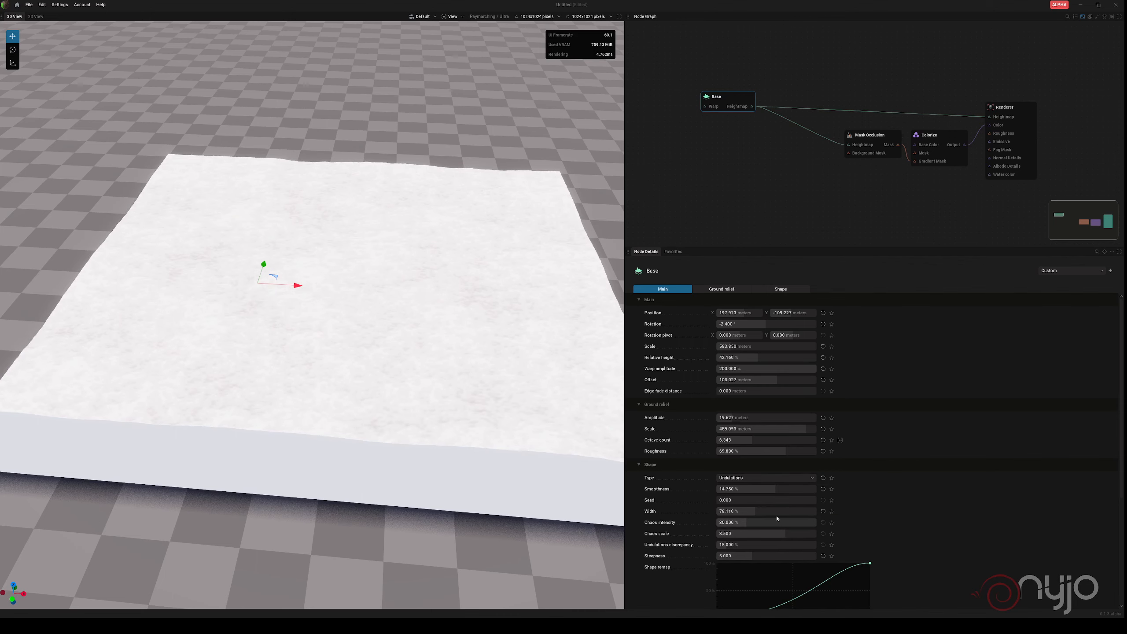
Set the undulations' smoothness to 9 % and width to about 106 %, with terrain scale about 642.6 meters and relative height about 61.6 %
left_click_drag(766, 491, 754, 522)
left_click_drag(762, 347, 766, 373)
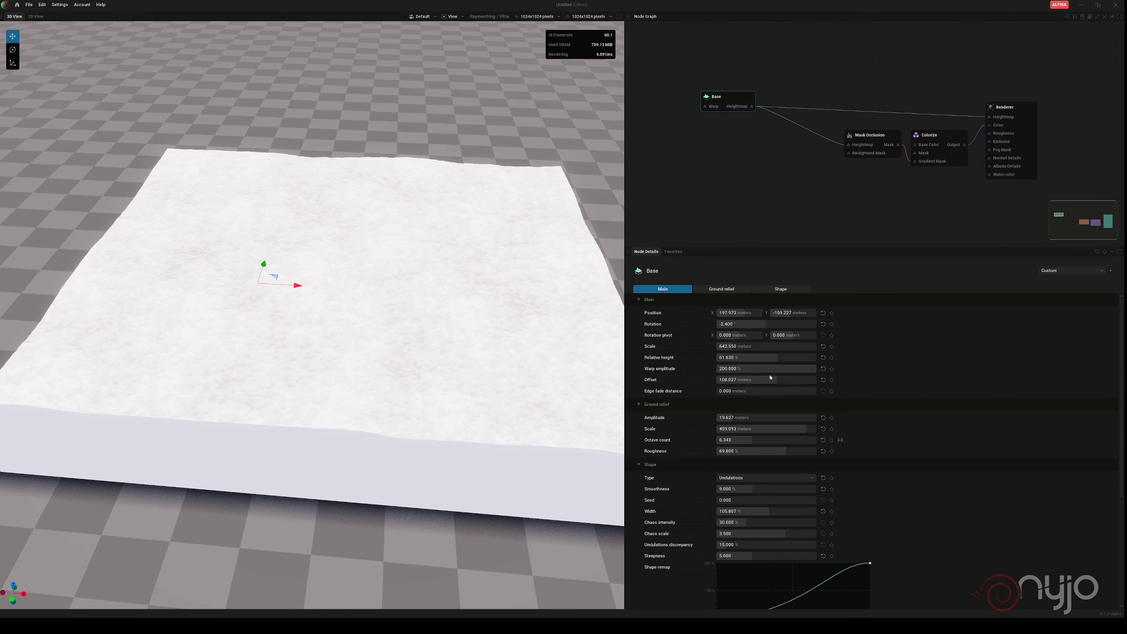
Reset the undulations' smoothness, width and steepness to defaults, and adjust steepness to about 52 and smoothness to about 17.3 %
left_click(824, 489)
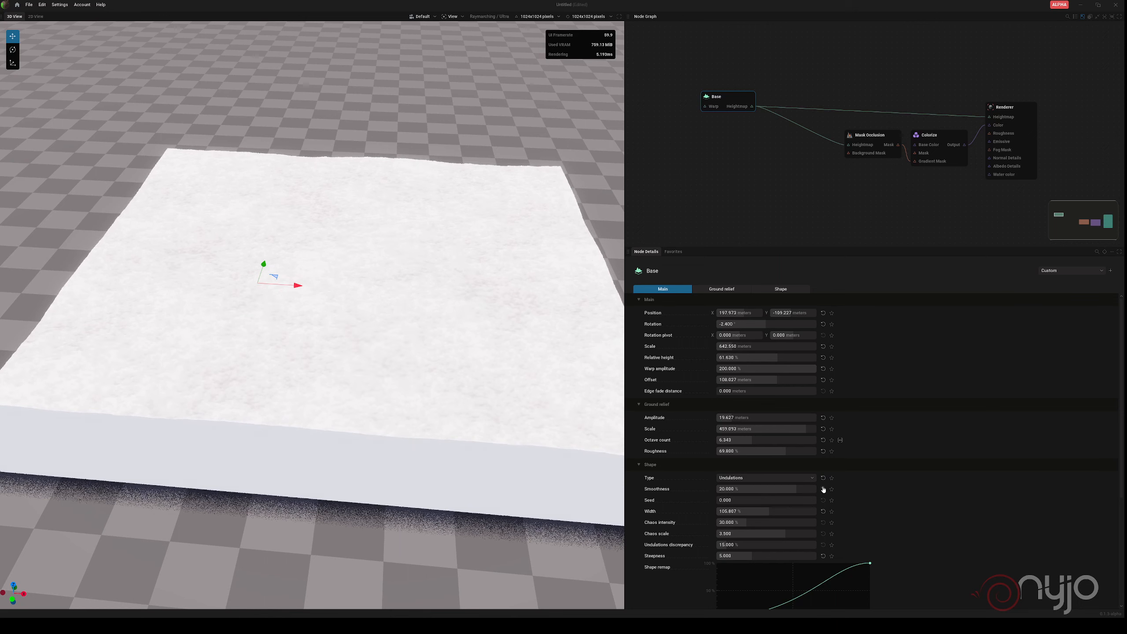
left_click(824, 511)
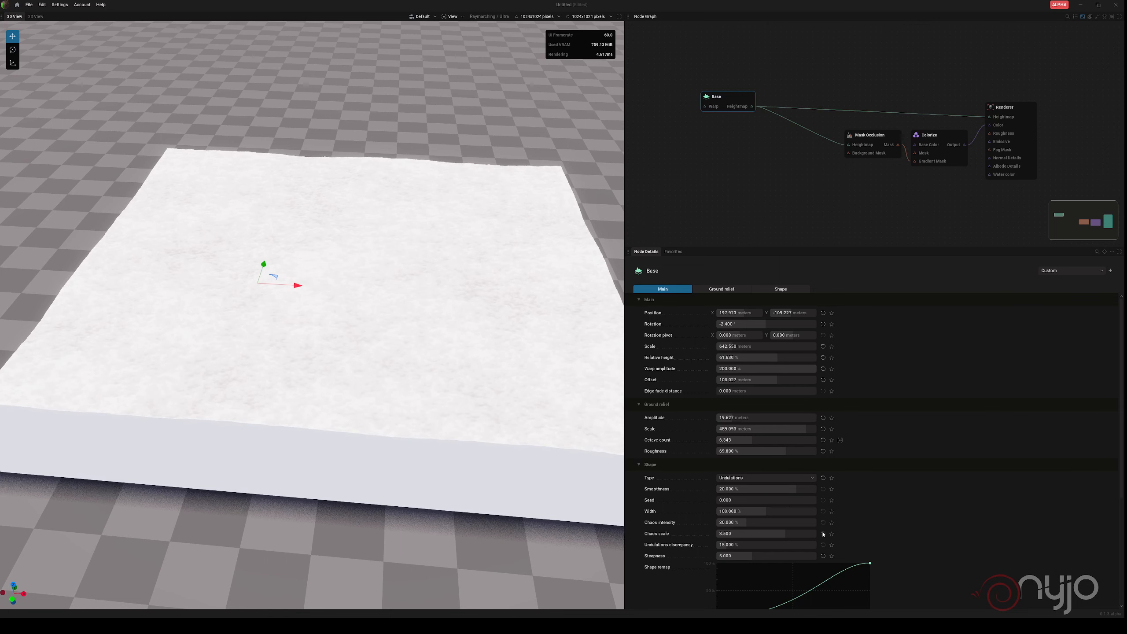
left_click(823, 557)
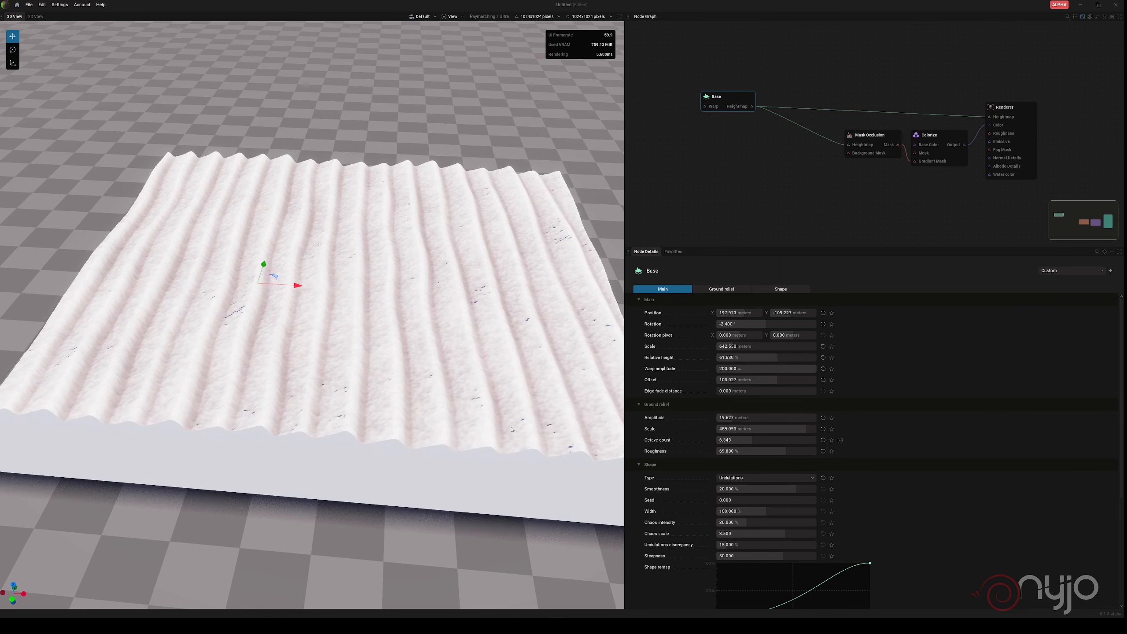
mouse_move(780, 560)
left_mouse_down()
mouse_move(755, 560)
mouse_move(783, 560)
left_mouse_up()
left_click_drag(777, 491, 766, 491)
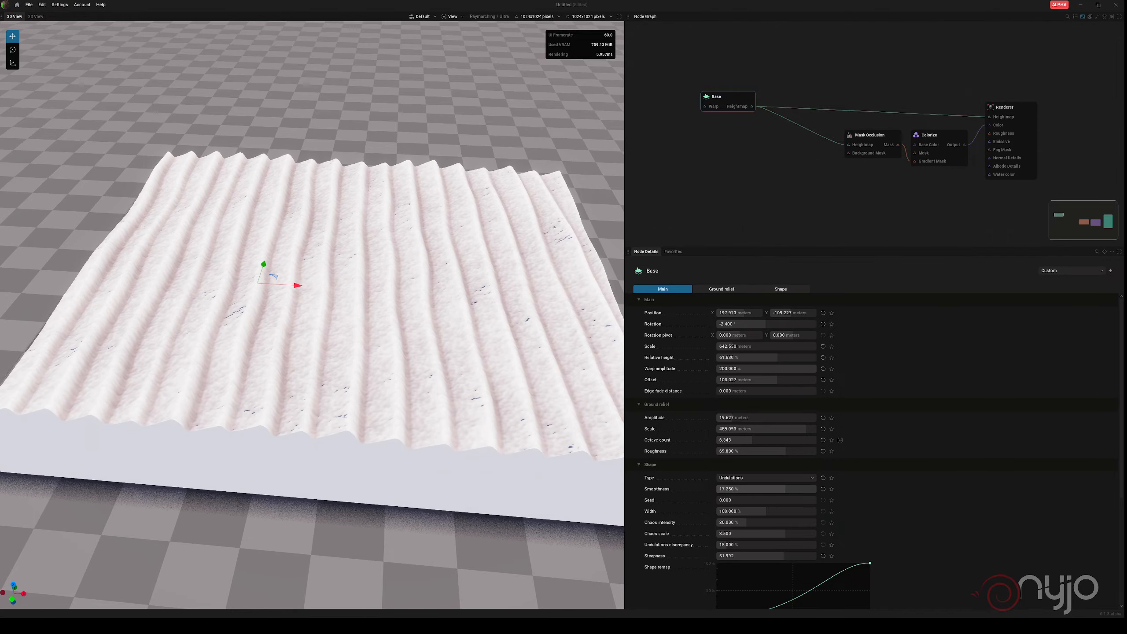
Set the undulations' chaos intensity to 100 %, chaos scale to about 5.37 and steepness to about 46.2, with terrain scale about 3272.6 meters
left_click_drag(750, 522, 816, 523)
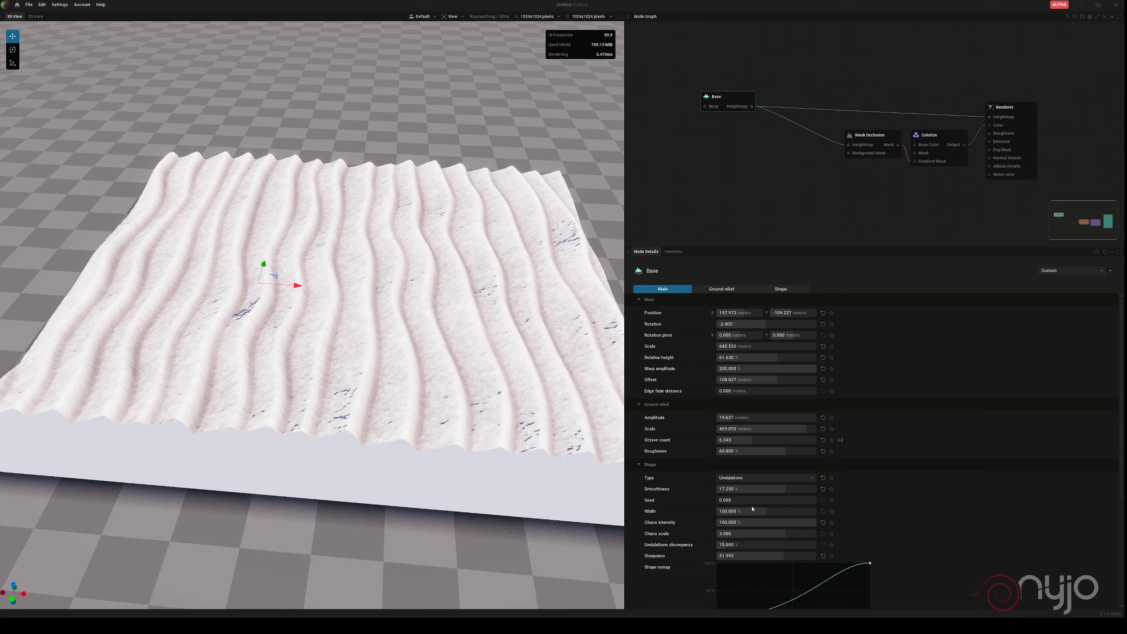
left_click_drag(795, 533, 801, 534)
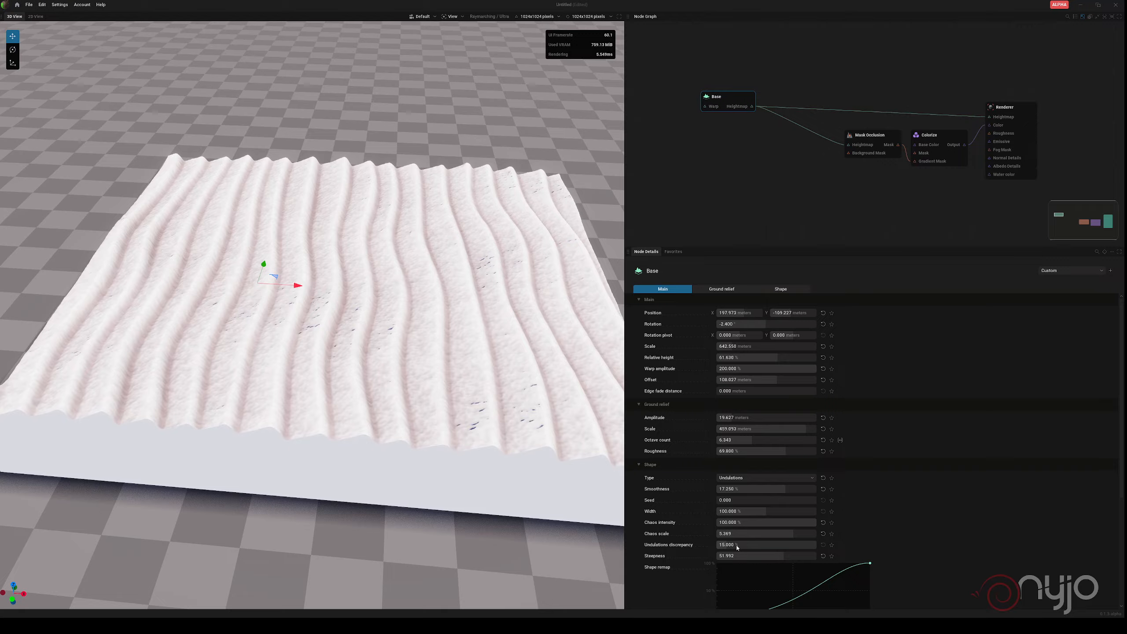
left_click_drag(737, 546, 761, 557)
left_click_drag(756, 346, 799, 346)
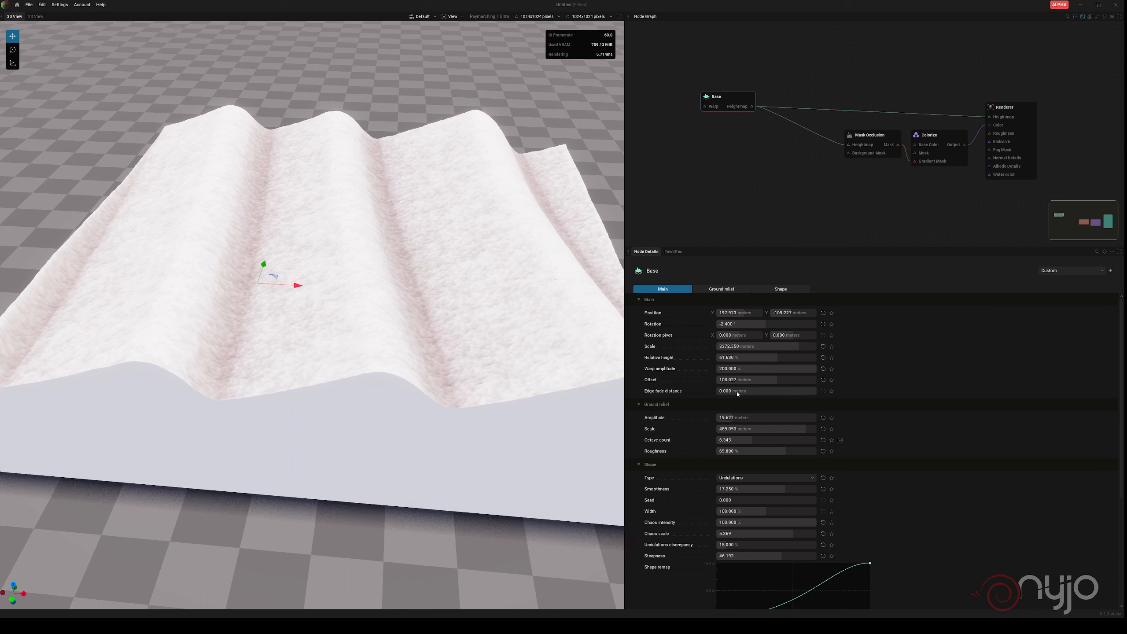
Try a larger edge fade distance on the terrain, and return it to 0 meters
mouse_move(648, 392)
left_click_drag(727, 394, 757, 393)
left_click_drag(724, 391, 711, 391)
left_click(733, 478)
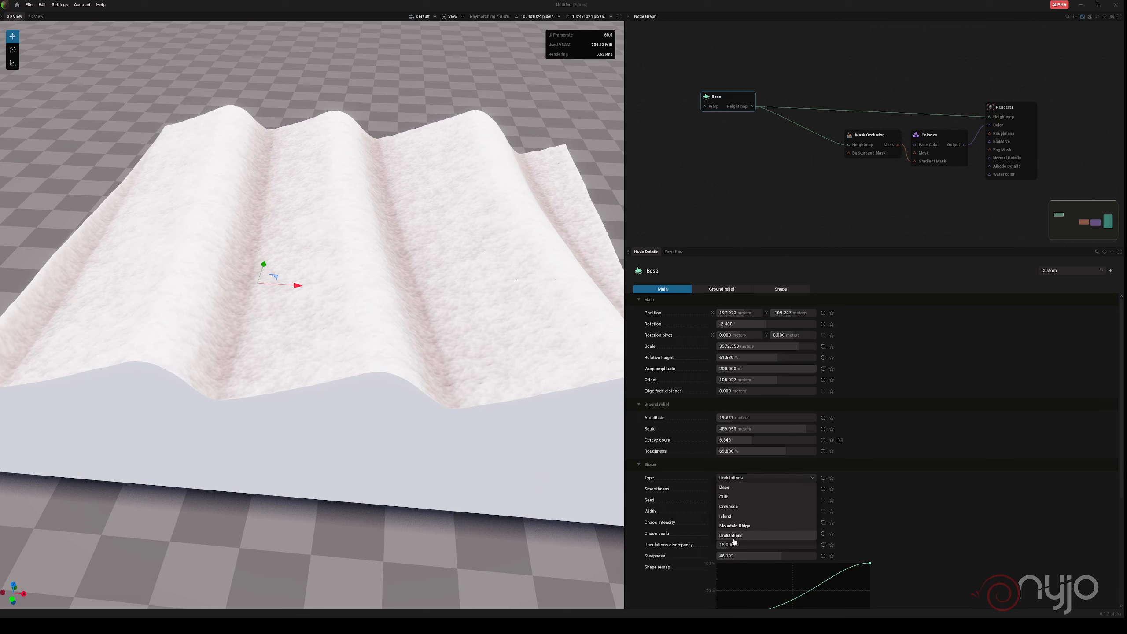
left_click(914, 490)
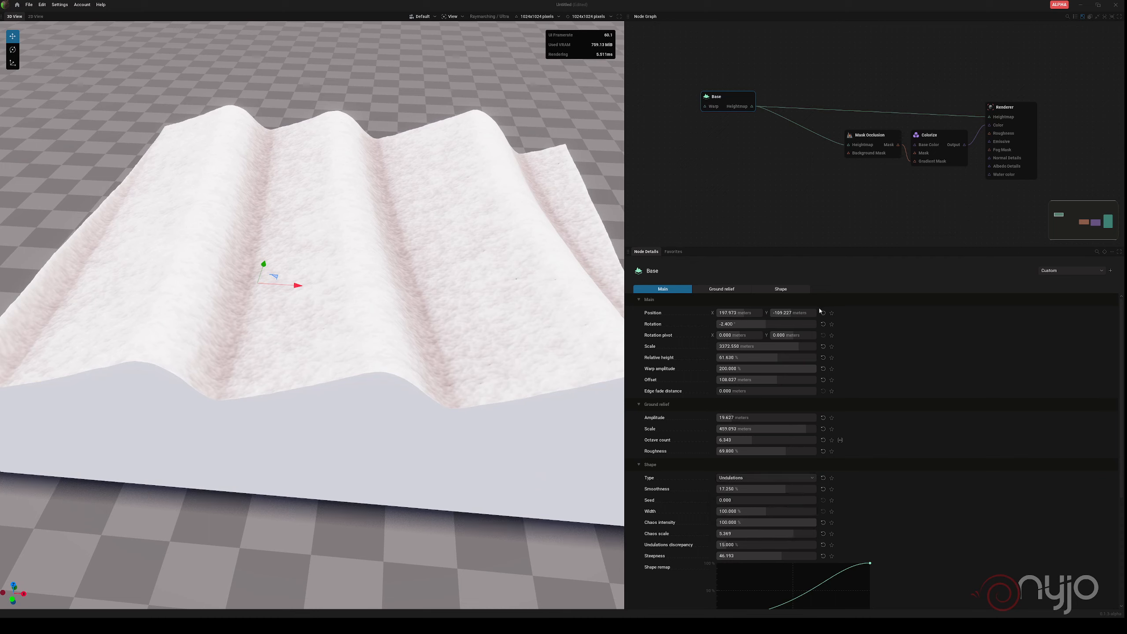
Reset the Base node's position, rotation, scale, relative height, warp amplitude and offset to their defaults
left_click(823, 313)
left_click(824, 324)
left_click(823, 346)
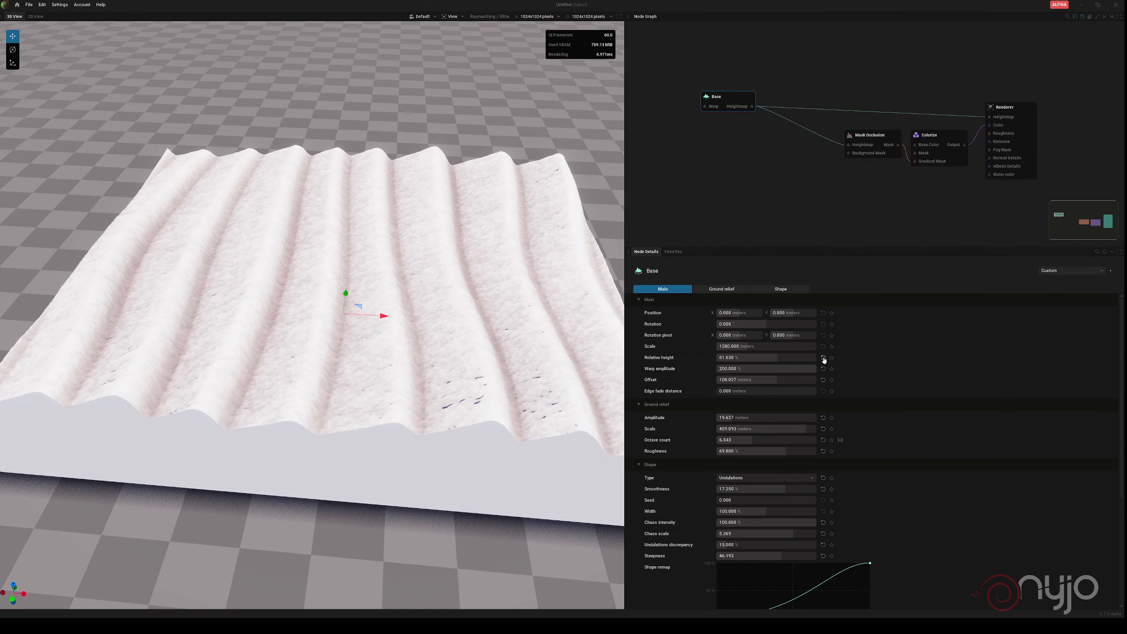
left_click(823, 358)
left_click(824, 369)
left_click(823, 380)
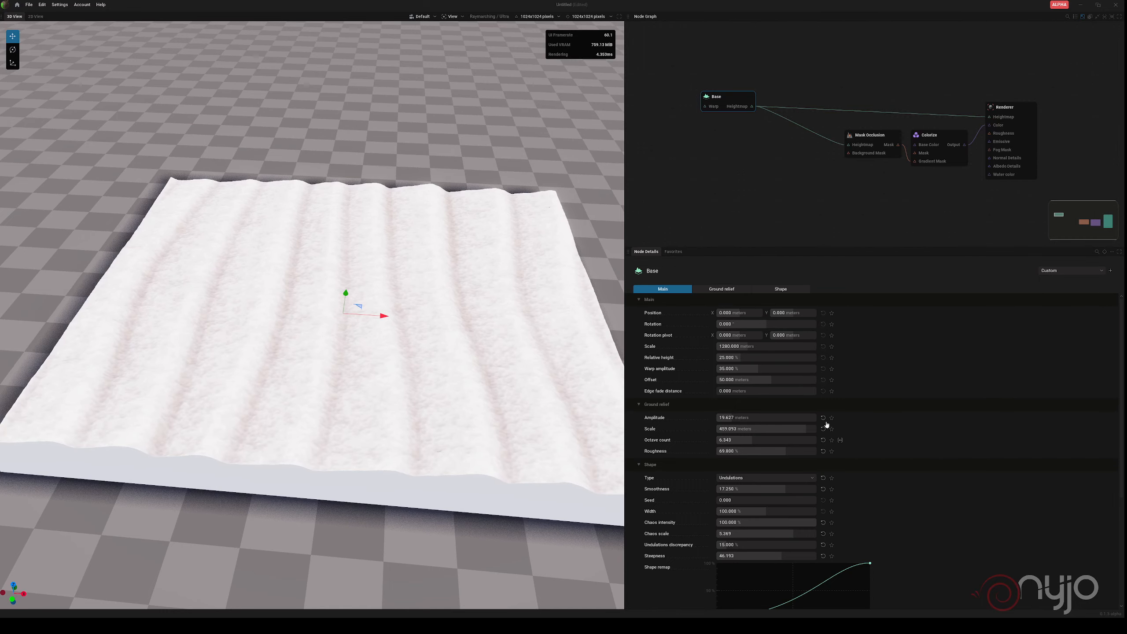
Reset the ground relief's amplitude, scale, octave count and roughness, along with the shape type, to their defaults
left_click(823, 417)
left_click(823, 429)
left_click(824, 439)
left_click(823, 451)
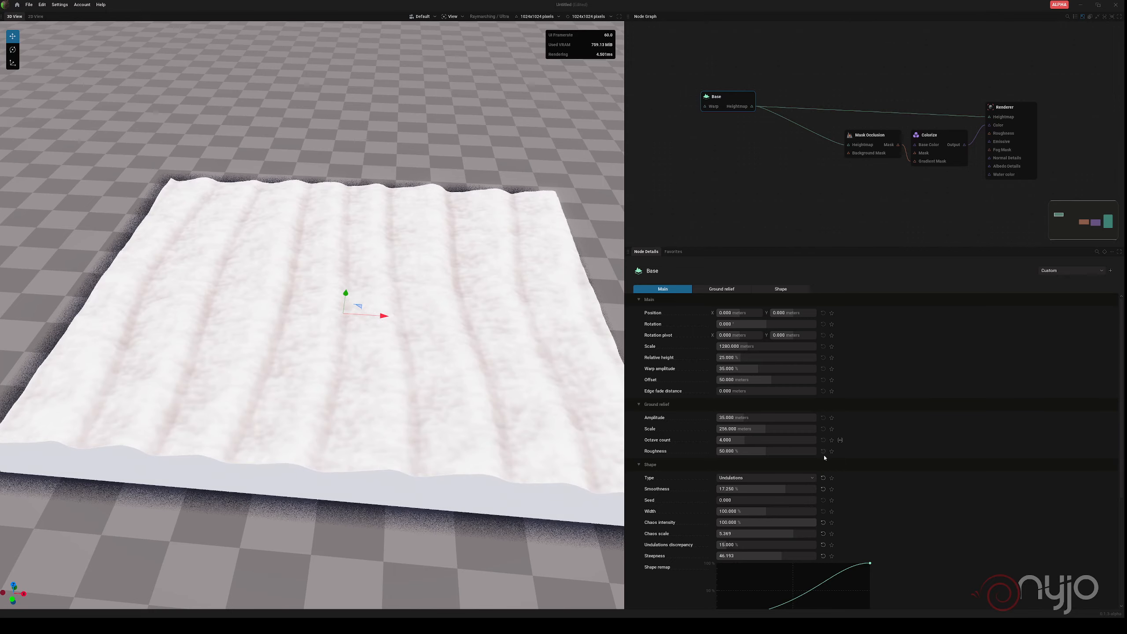
left_click(824, 478)
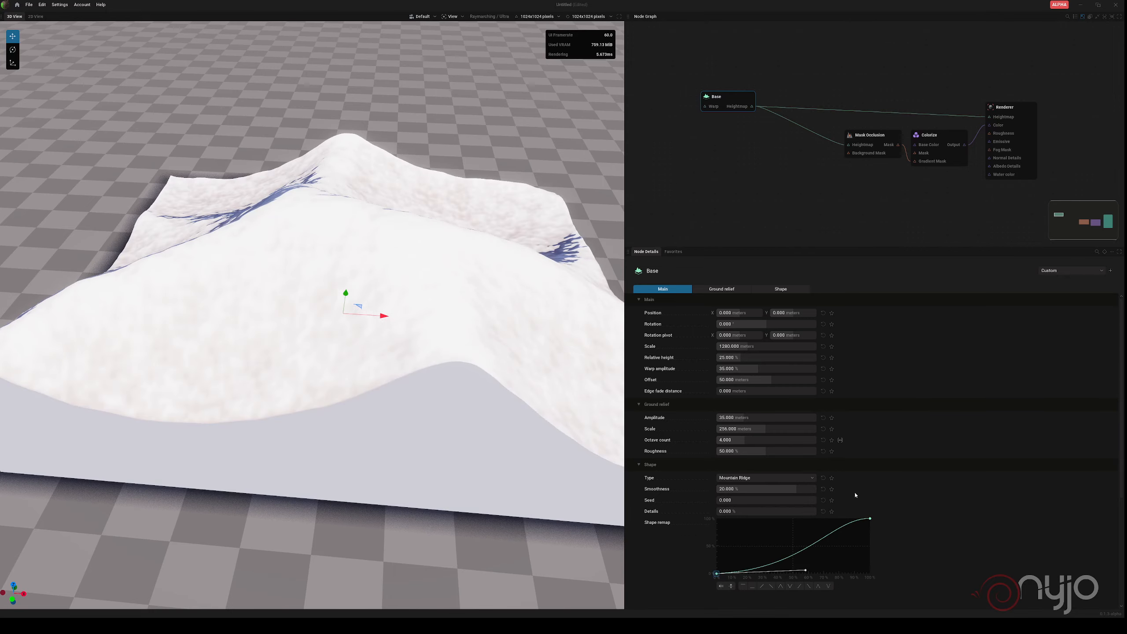
middle_click_drag(222, 355, 322, 381)
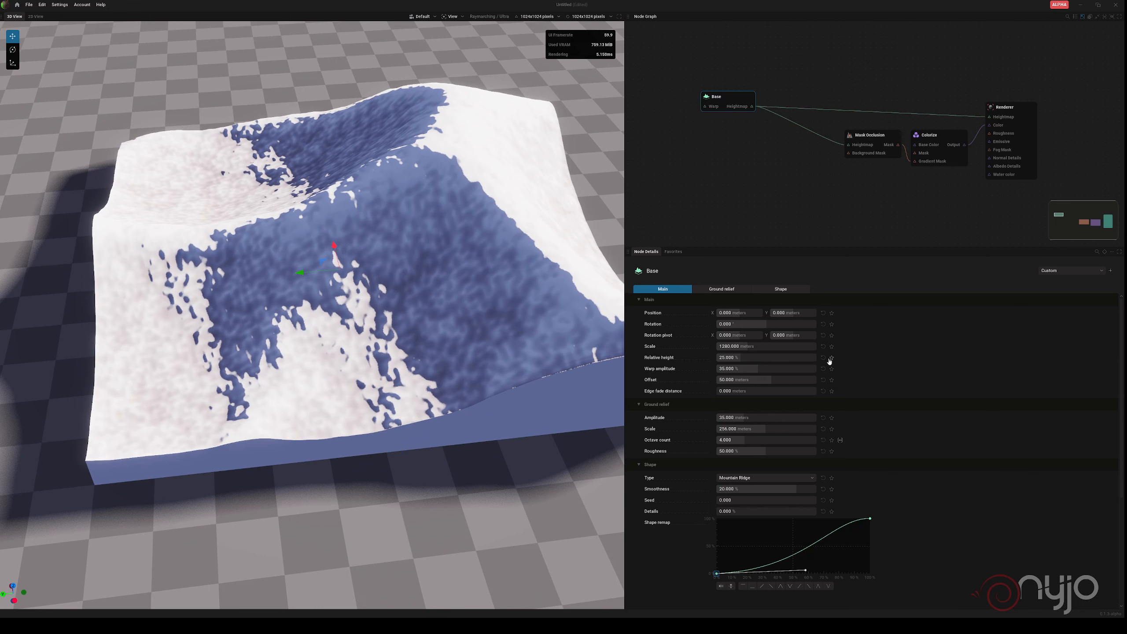
Switch the Base node's shape type to Crevasse, with chaos intensity about 27.3 % and width about 39 %
left_click(750, 478)
left_click(747, 506)
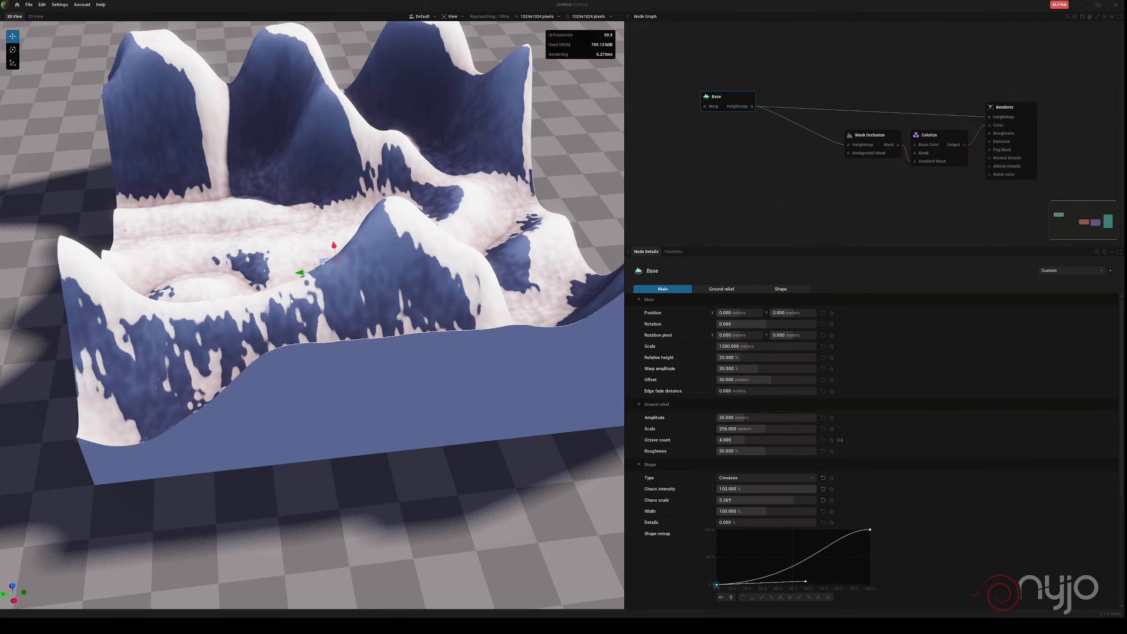
middle_click_drag(291, 301, 256, 303)
scroll(256, 303, "down", 2)
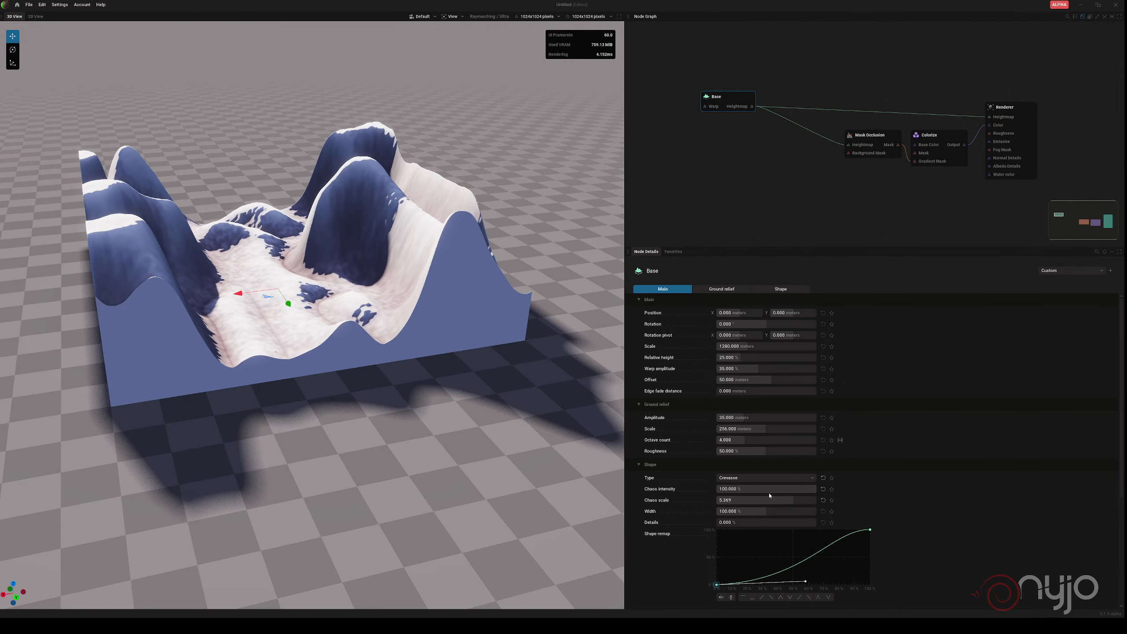
left_click_drag(770, 494, 754, 512)
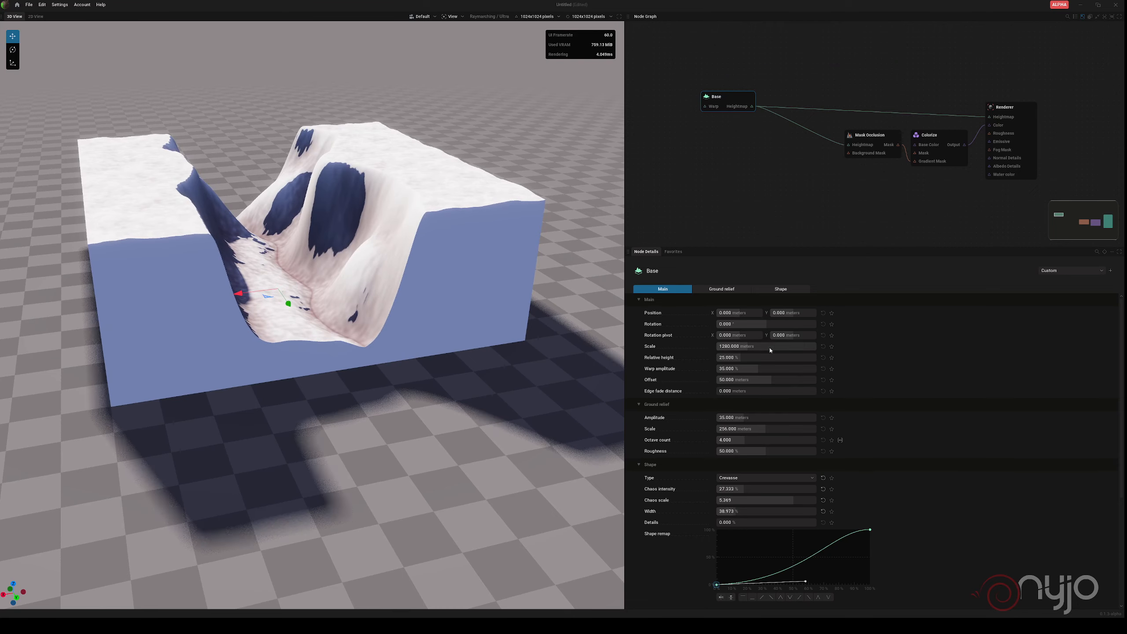
Set the terrain scale to about 815.9 meters, relative height to about 13.8 % and crevasse width to about 46.9 %
left_click_drag(771, 351, 749, 358)
scroll(413, 320, "up", 8)
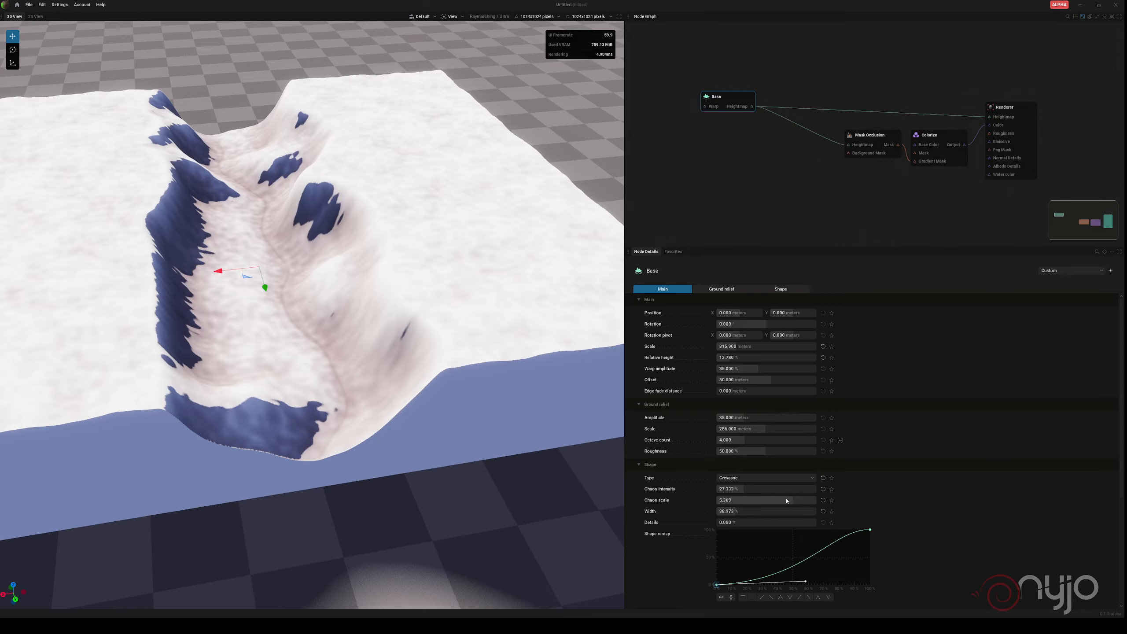
left_click_drag(751, 513, 768, 513)
Steepen the shape remap curve by stretching both end points' handles inward and adding a point about 43 % across and 18 % high
left_click(870, 530)
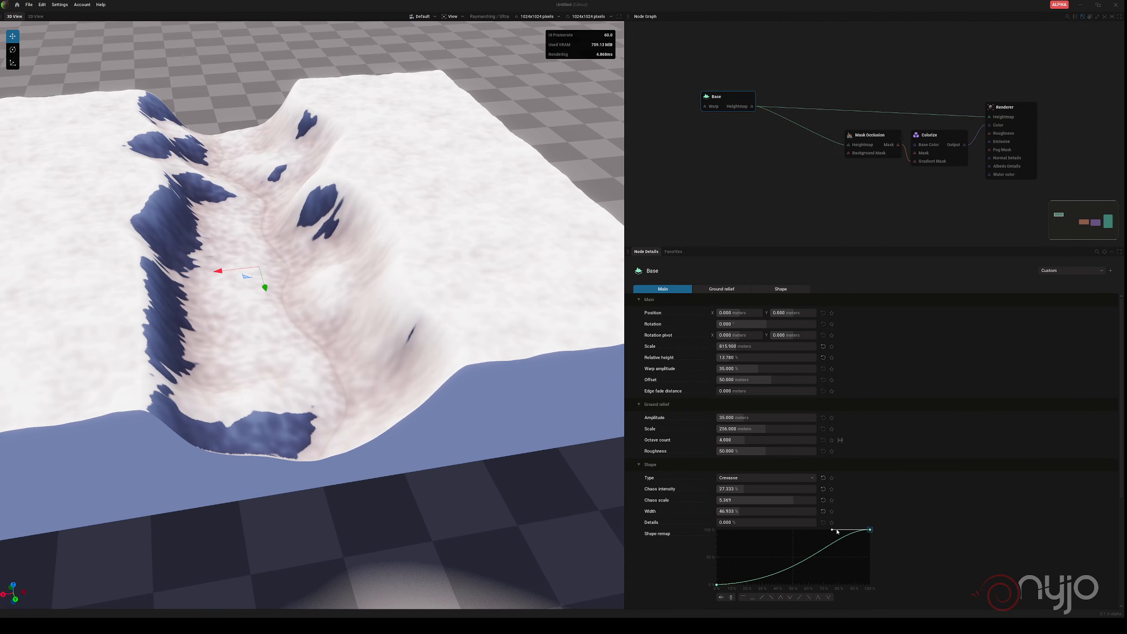
left_click_drag(832, 530, 775, 530)
left_click(775, 569)
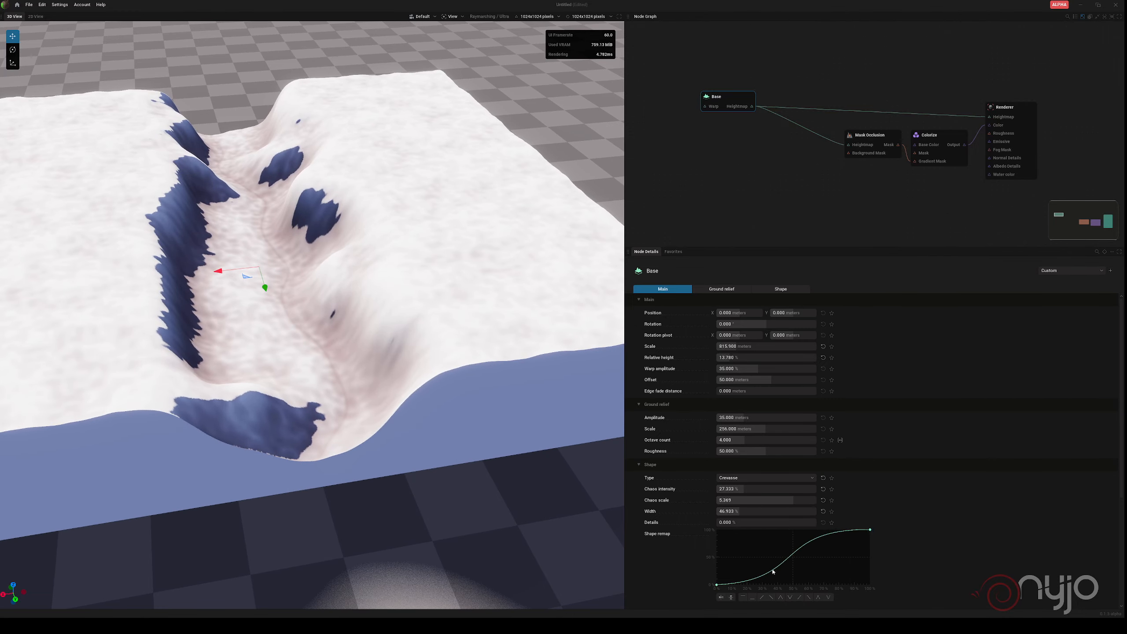
mouse_move(775, 569)
left_mouse_down()
mouse_move(807, 563)
mouse_move(793, 567)
left_mouse_up()
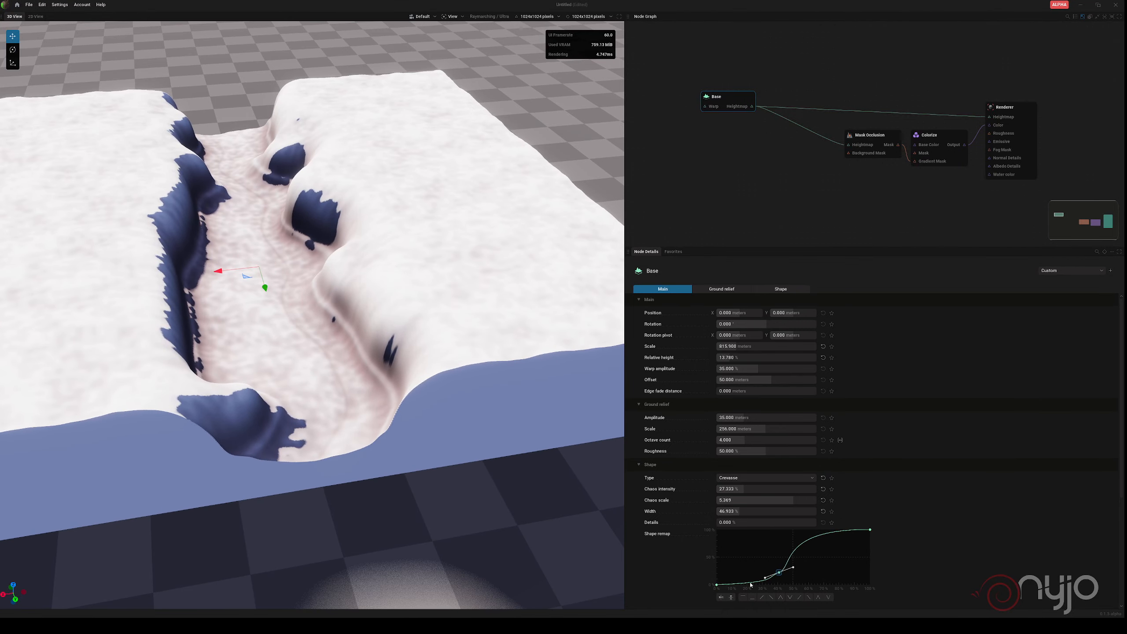
left_click_drag(716, 585, 764, 585)
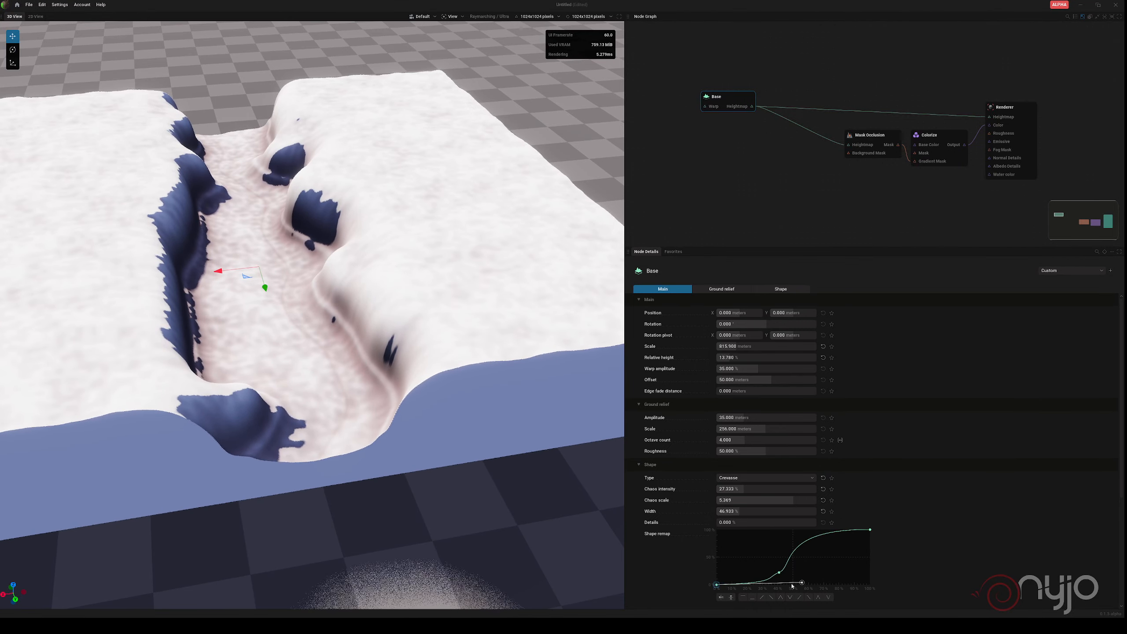
left_click_drag(780, 575, 784, 579)
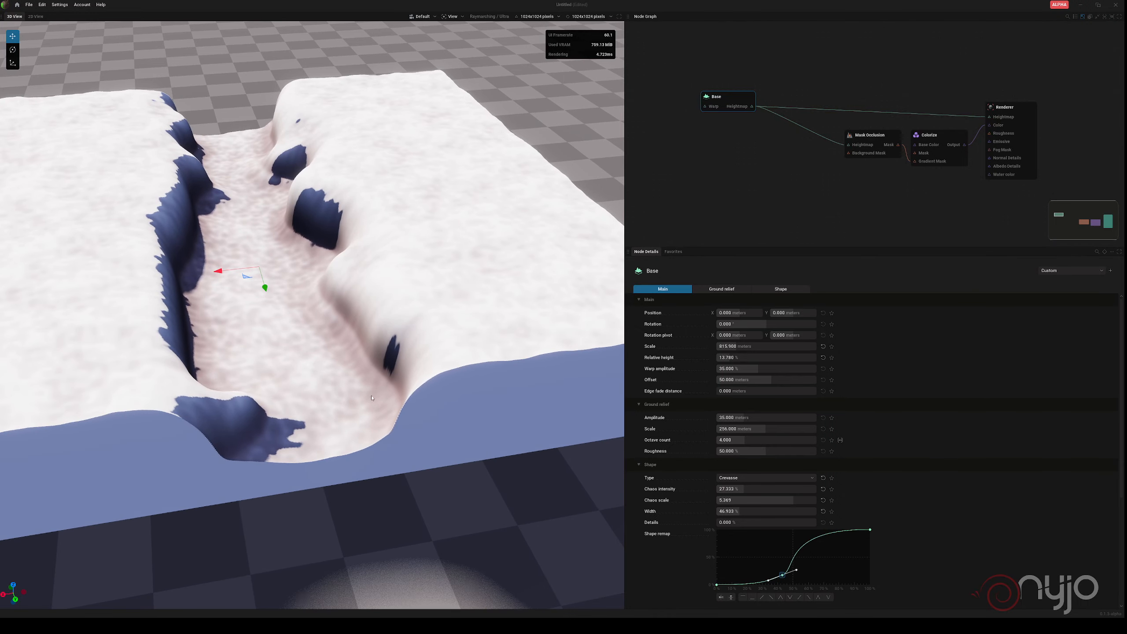
mouse_move(422, 326)
middle_mouse_down()
mouse_move(384, 328)
mouse_move(421, 325)
middle_mouse_up()
mouse_move(421, 325)
left_mouse_down()
mouse_move(448, 329)
mouse_move(431, 327)
left_mouse_up()
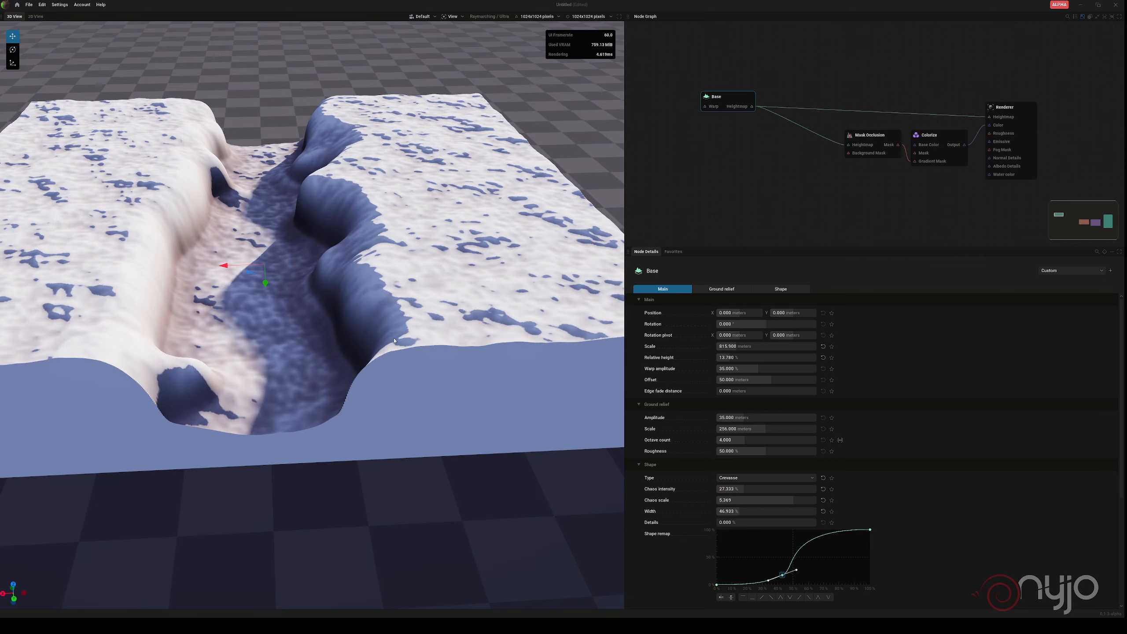
mouse_move(394, 341)
middle_mouse_down()
mouse_move(470, 311)
mouse_move(387, 349)
middle_mouse_up()
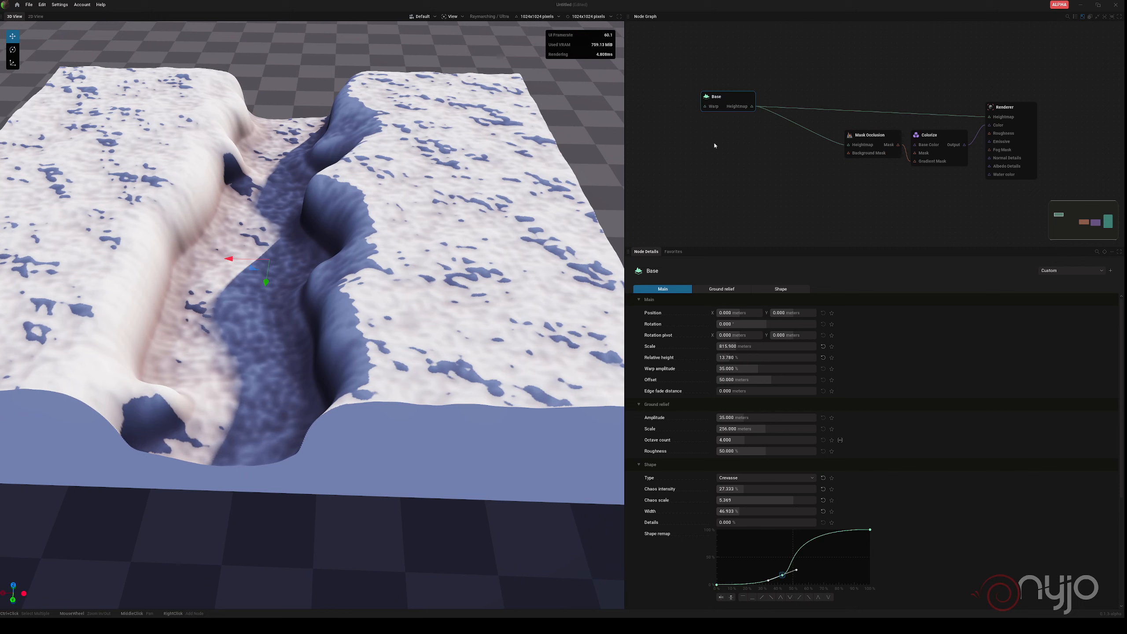
Add a Warp Noise node connected to the Base node's Warp input
middle_click_drag(711, 157, 797, 143)
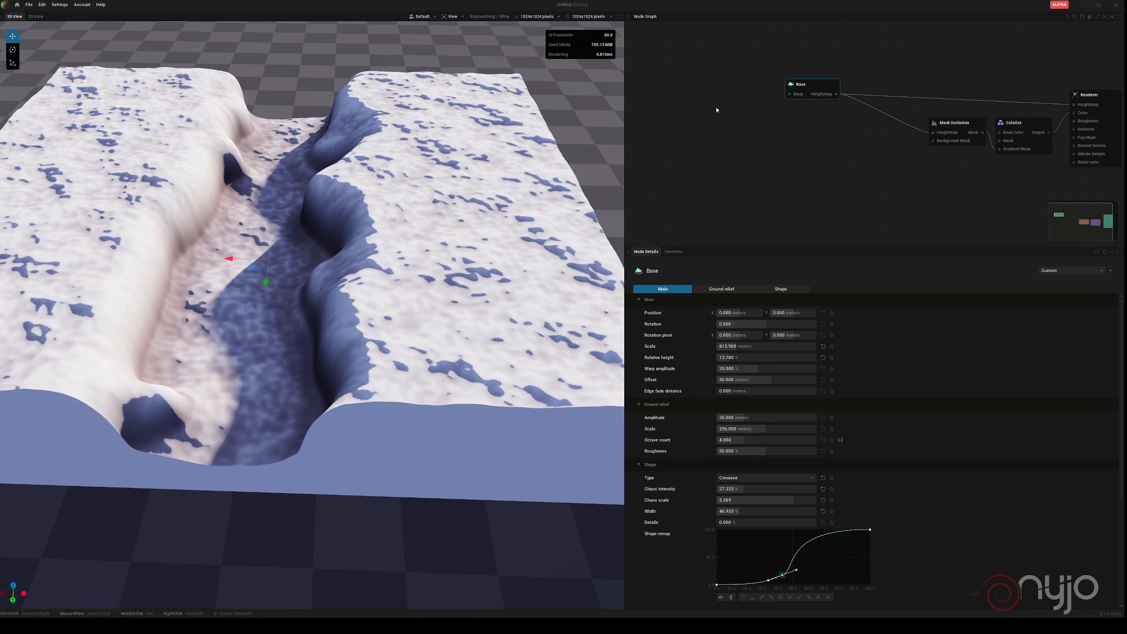
left_click_drag(789, 93, 674, 100)
left_click(782, 141)
left_click(692, 110)
Set the Warp Noise scale to about 1513 meters, anisotropy to about 24.7 % and rotation folding to about 171.7 %, and close its preview
middle_click_drag(310, 267, 355, 302)
left_click_drag(747, 346, 754, 346)
left_click_drag(767, 358, 779, 358)
left_click_drag(756, 369, 751, 369)
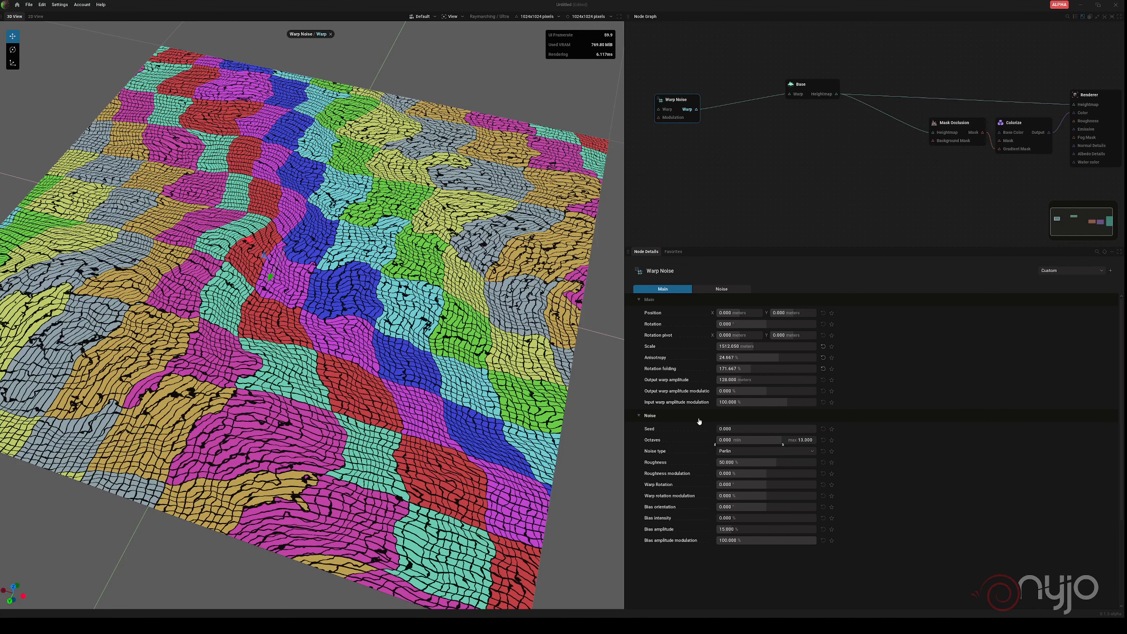
left_click(331, 34)
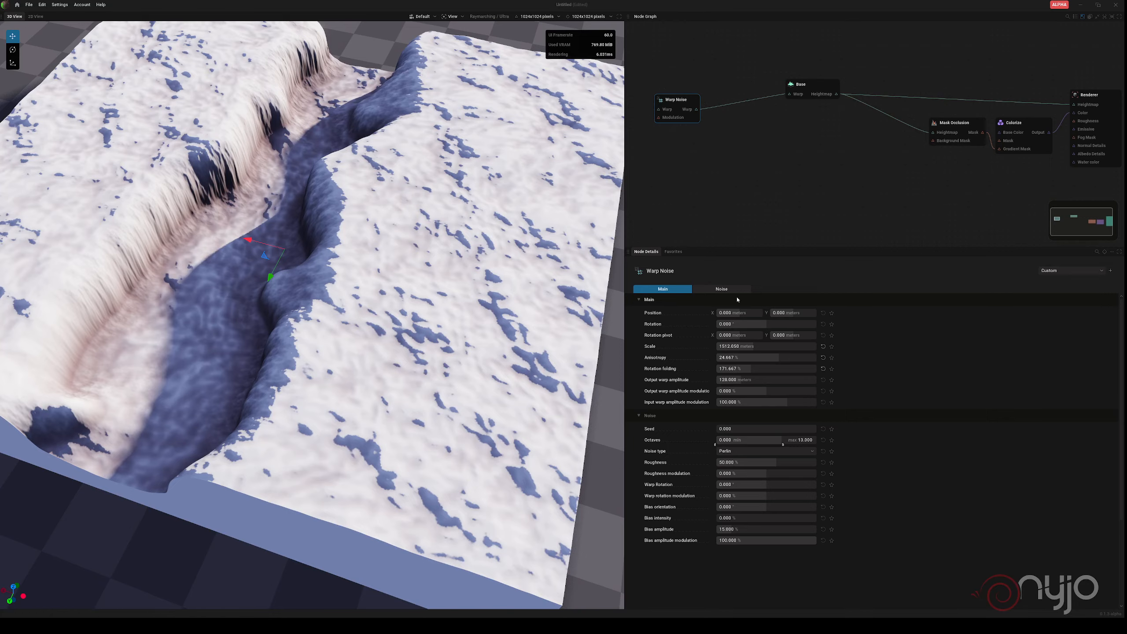
Set the Base node's warp amplitude to about 92.9 %
left_click(810, 83)
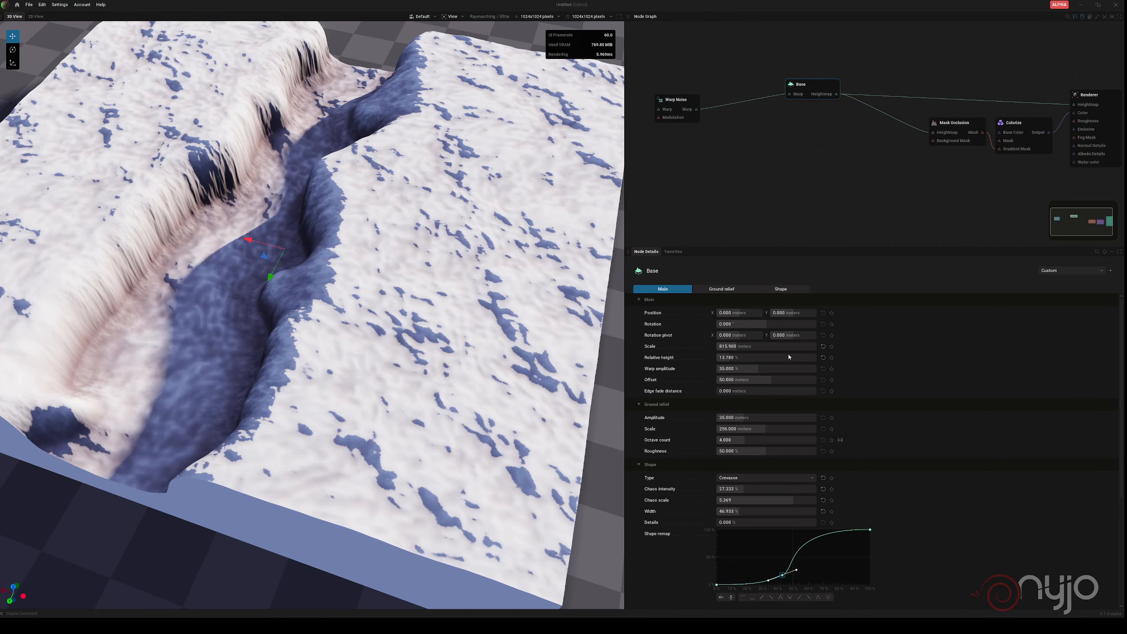
mouse_move(780, 370)
left_mouse_down()
mouse_move(755, 370)
mouse_move(784, 370)
left_mouse_up()
middle_click_drag(337, 364, 387, 267)
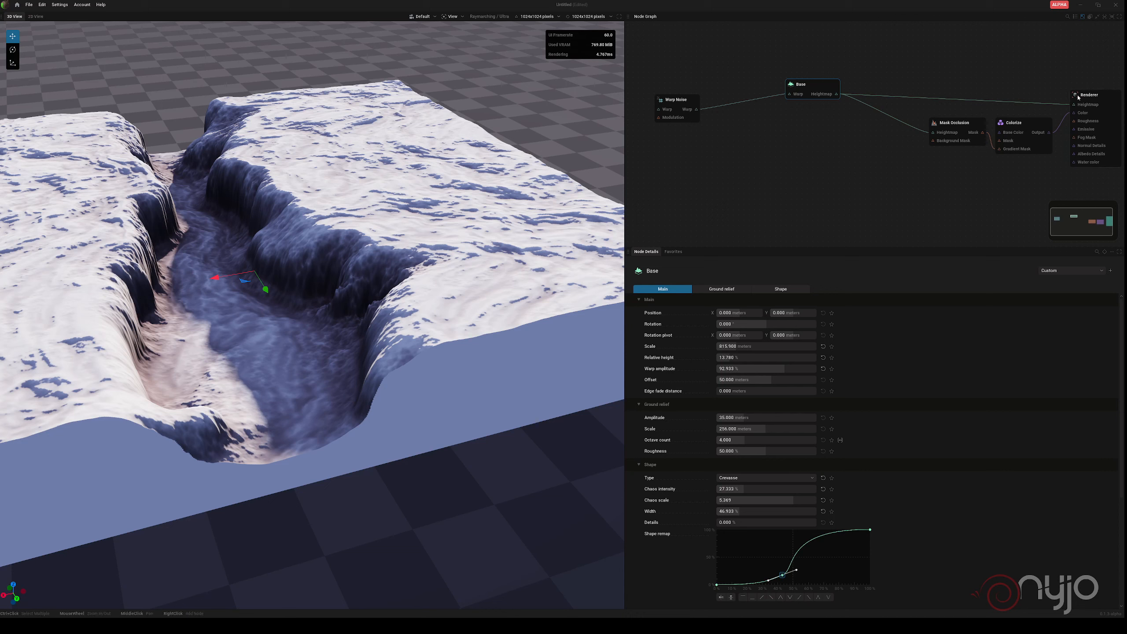
Replace the Colorize node's main gradient with a multi-stop gradient running from pale blue through black to orange
left_click(1027, 126)
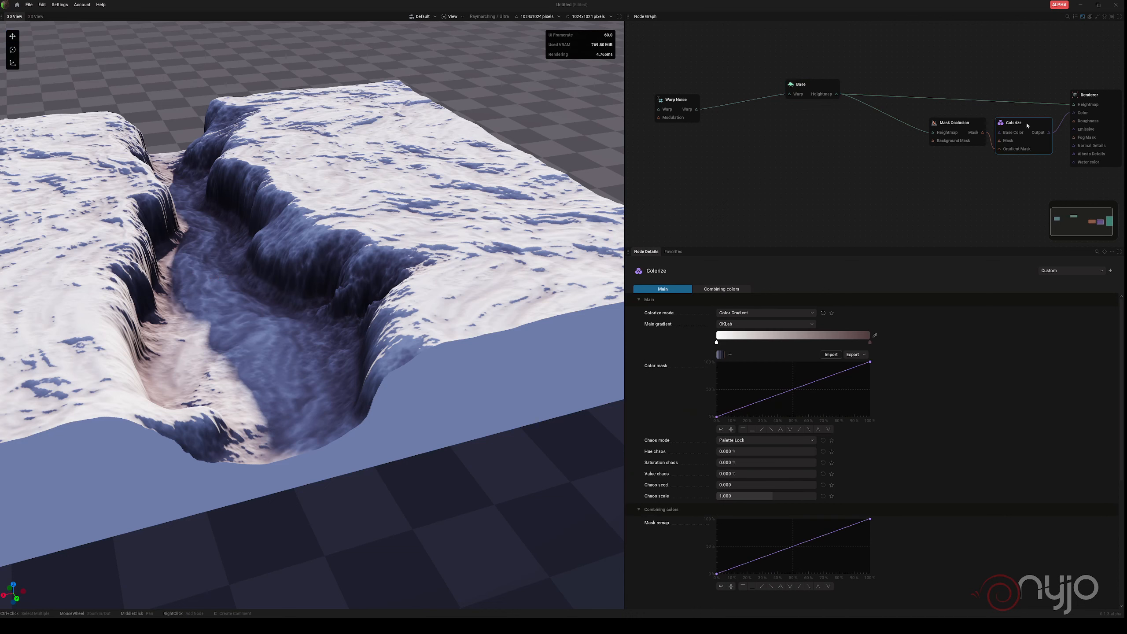
left_click(719, 355)
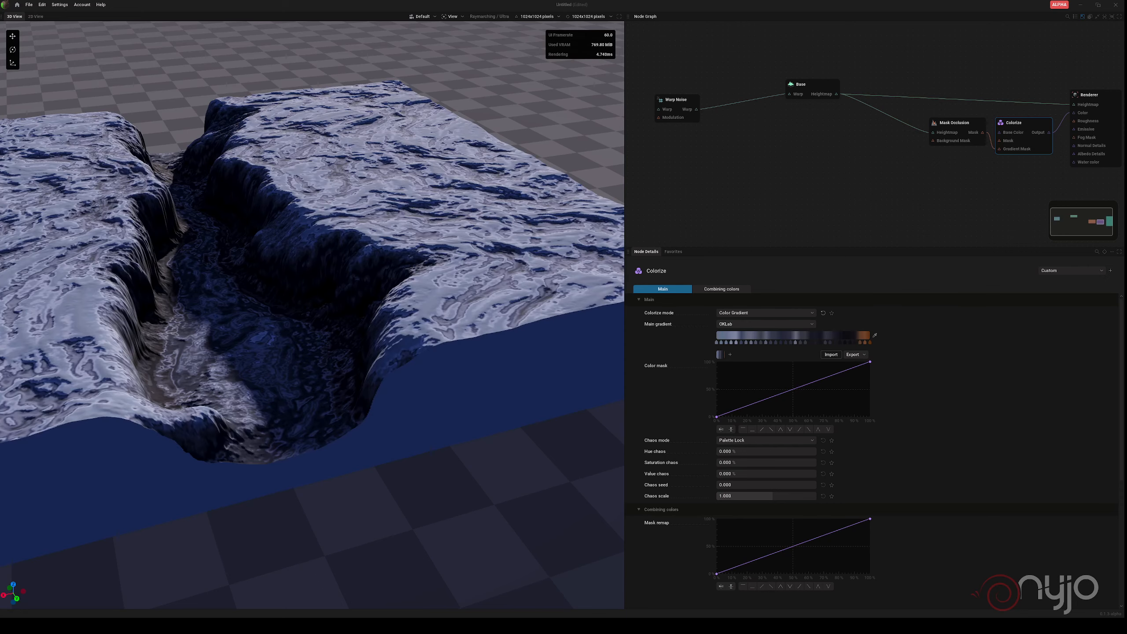
middle_click_drag(311, 310, 333, 315)
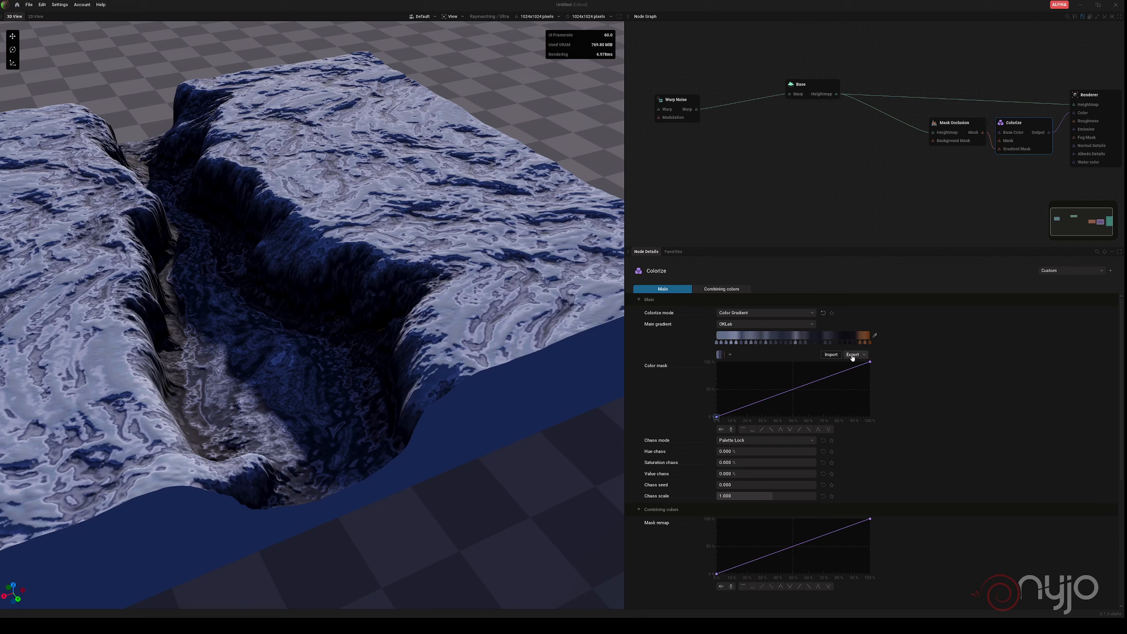
Add a color mask curve point about 35 % across and 74 % high, and raise the start point to about 30 %
left_click_drag(779, 397, 771, 370)
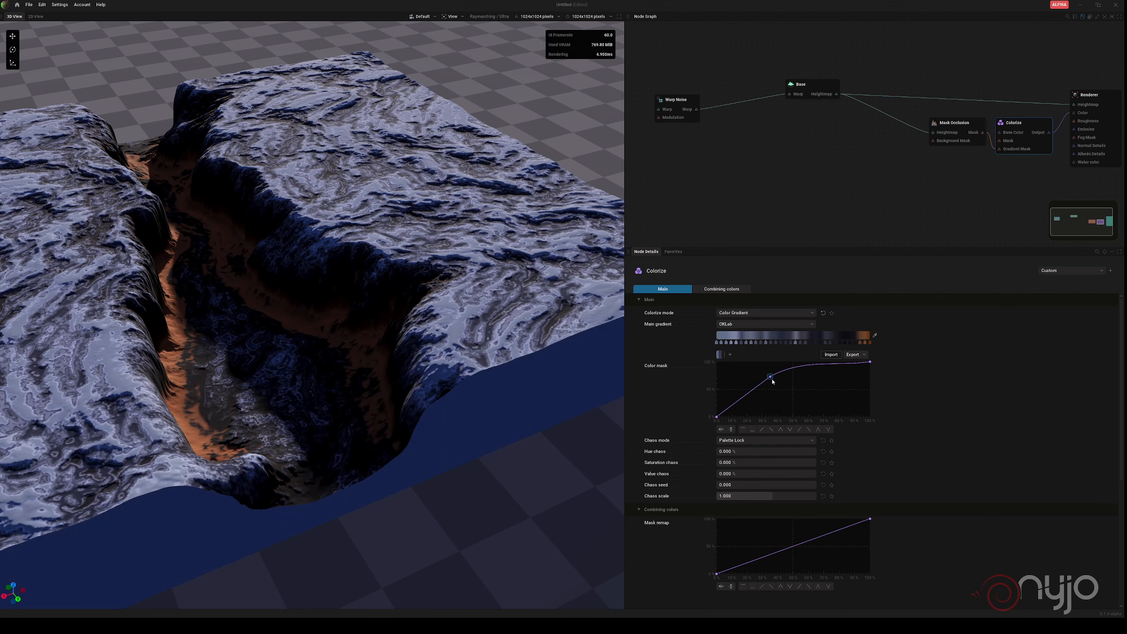
left_click_drag(772, 374, 774, 381)
mouse_move(717, 417)
left_mouse_down()
mouse_move(709, 394)
mouse_move(717, 401)
left_mouse_up()
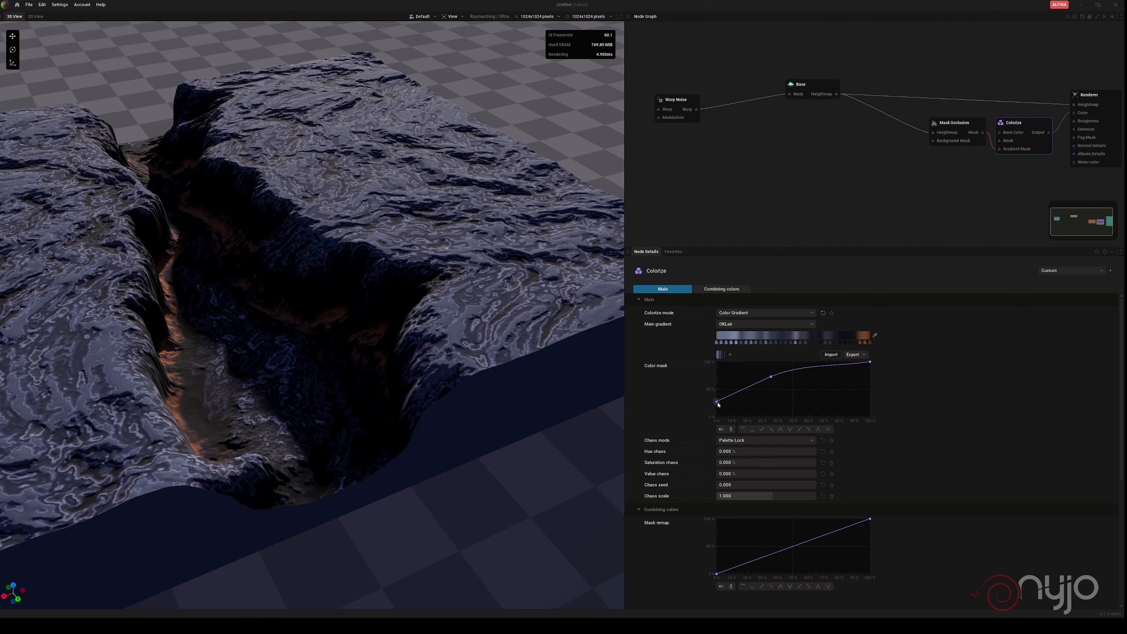
Add a Smooth point to the color mask curve about 9 % across and 27 % high, and raise the start point to about 92 %
left_click(729, 395)
left_click_drag(717, 402, 716, 368)
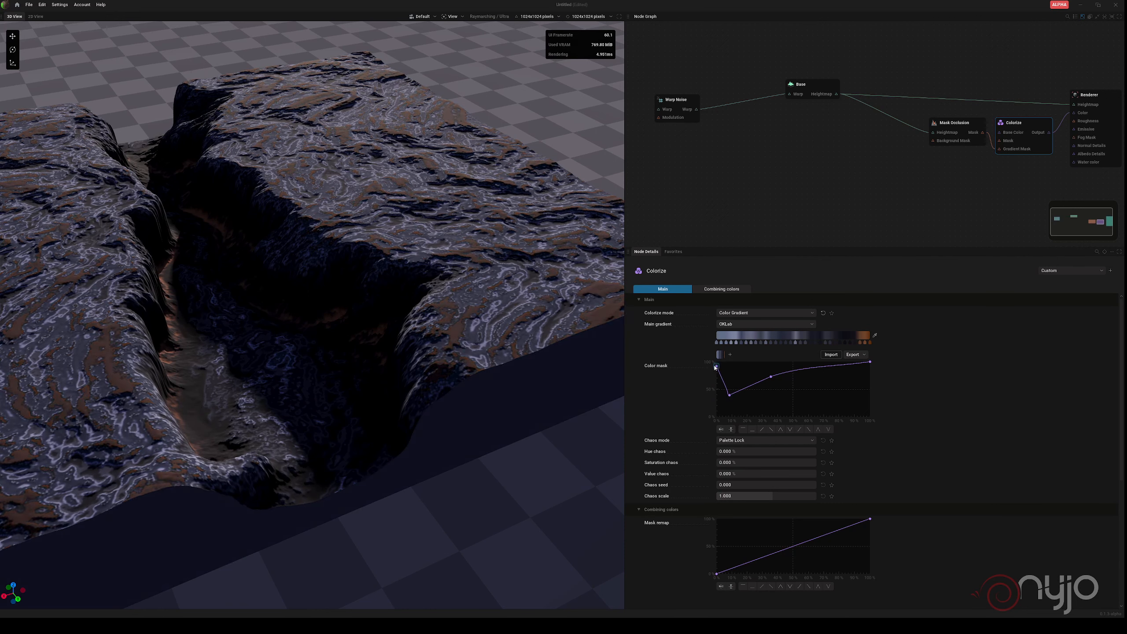
right_click(730, 396)
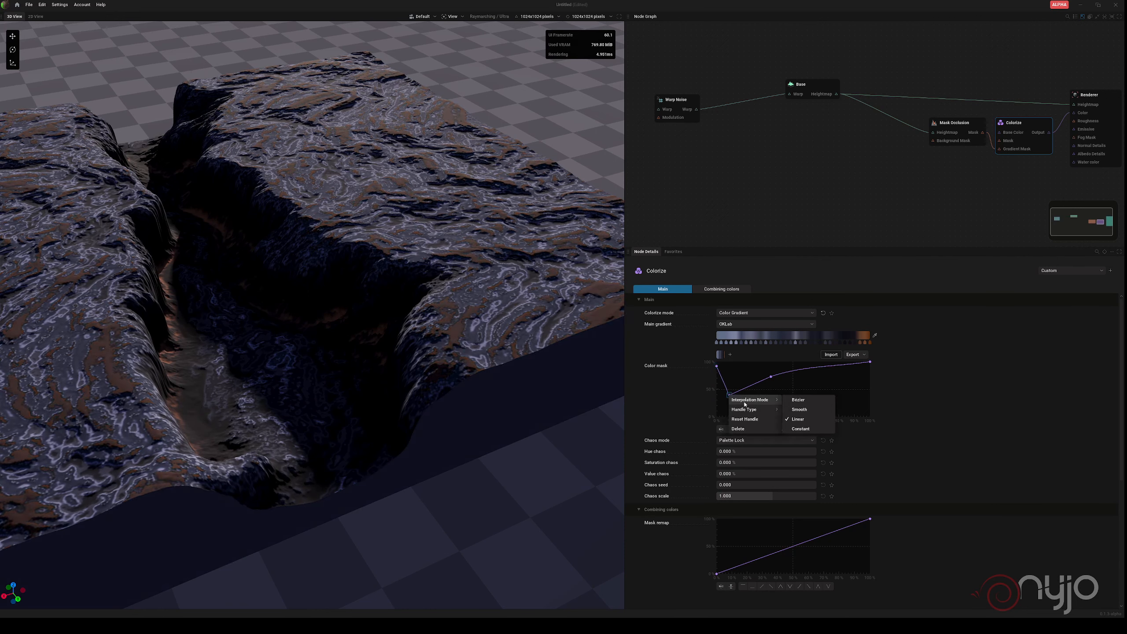
mouse_move(755, 400)
left_click(799, 409)
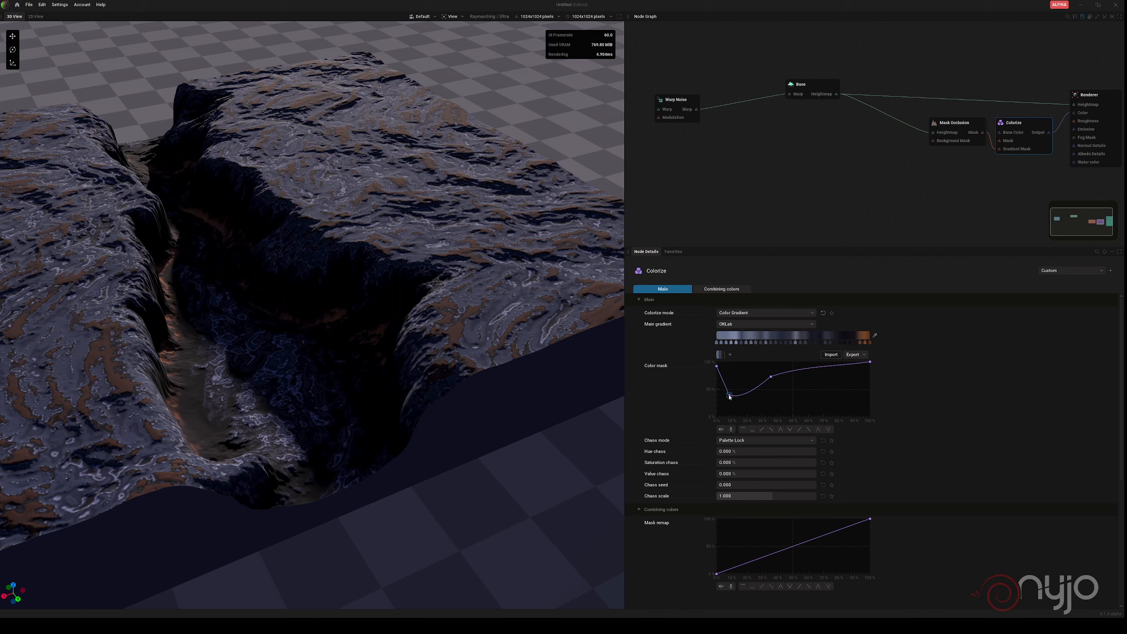
left_click_drag(731, 397, 732, 403)
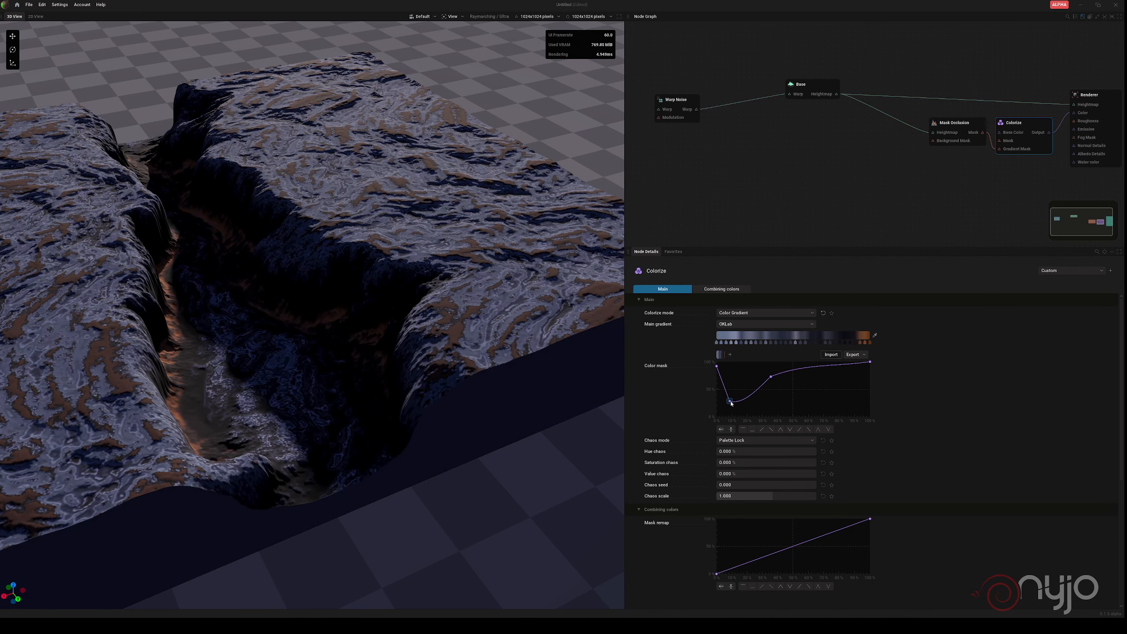
middle_click_drag(261, 315, 218, 316)
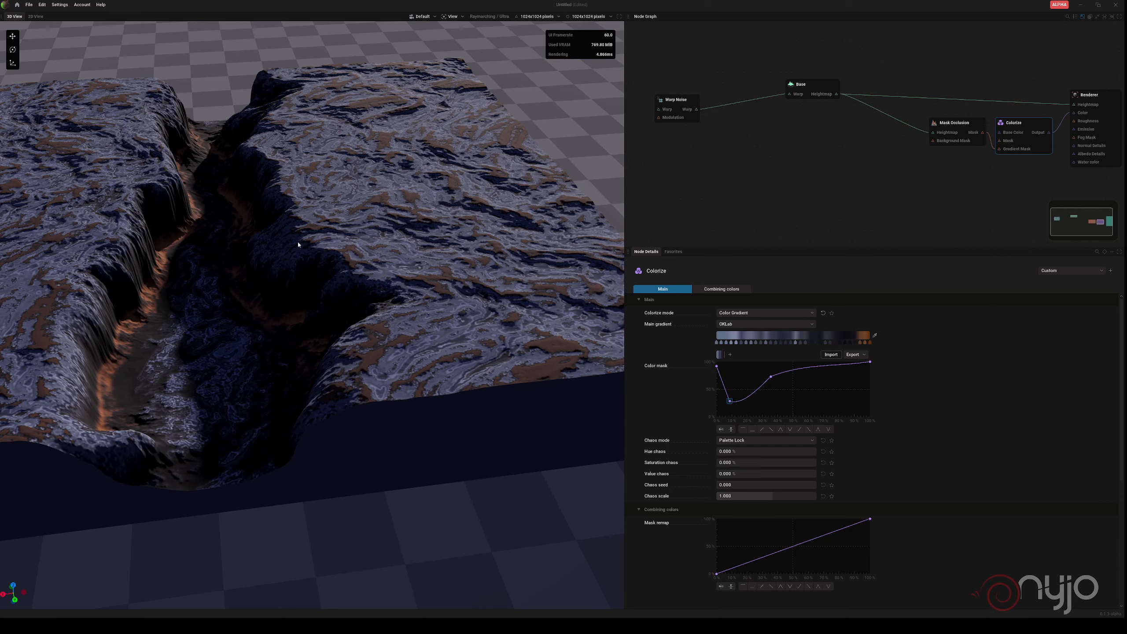
mouse_move(219, 274)
right_mouse_down()
mouse_move(177, 274)
mouse_move(211, 275)
right_mouse_up()
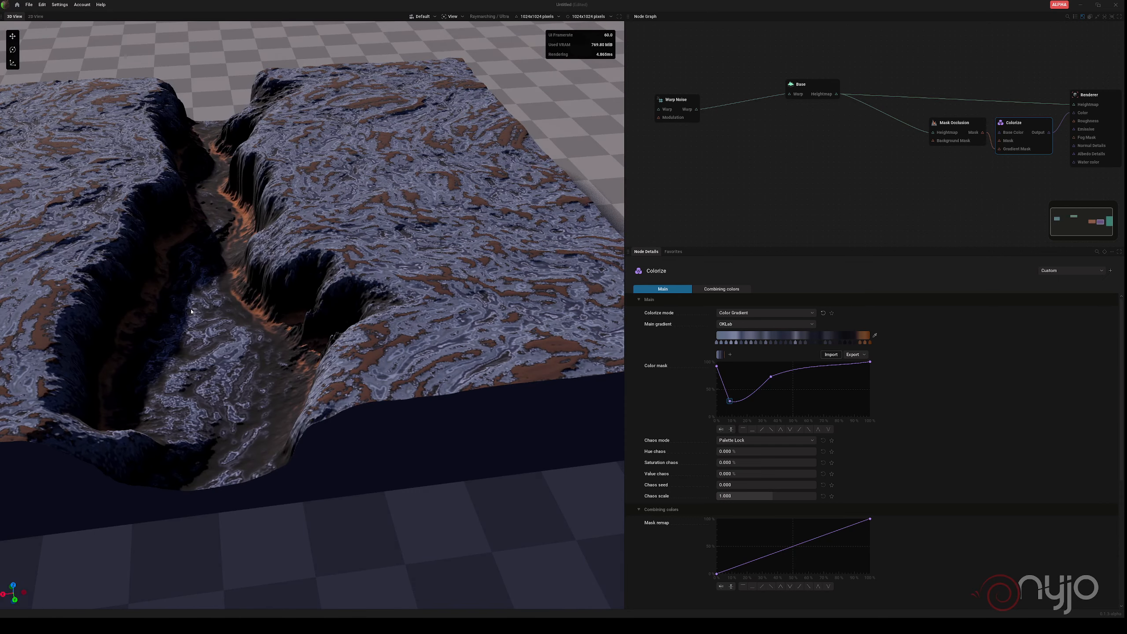
middle_click_drag(191, 312, 155, 310)
scroll(191, 312, "down", 3)
Add a Mask Shape node feeding the Warp Noise node's modulation input and preview its mask output
left_click(683, 102)
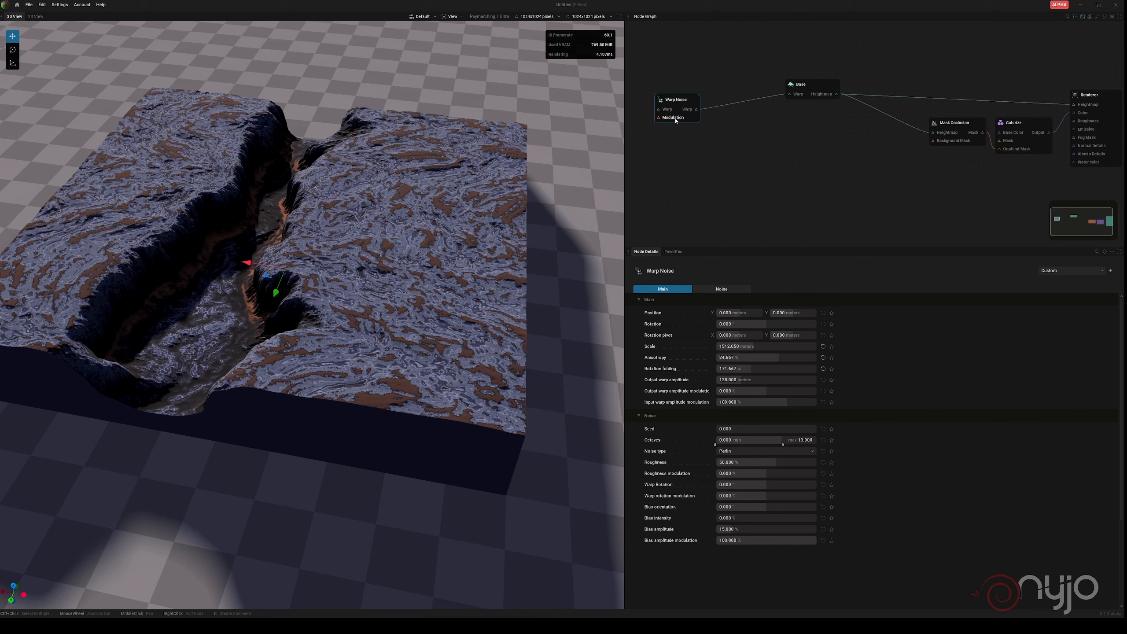
middle_click_drag(707, 159, 843, 154)
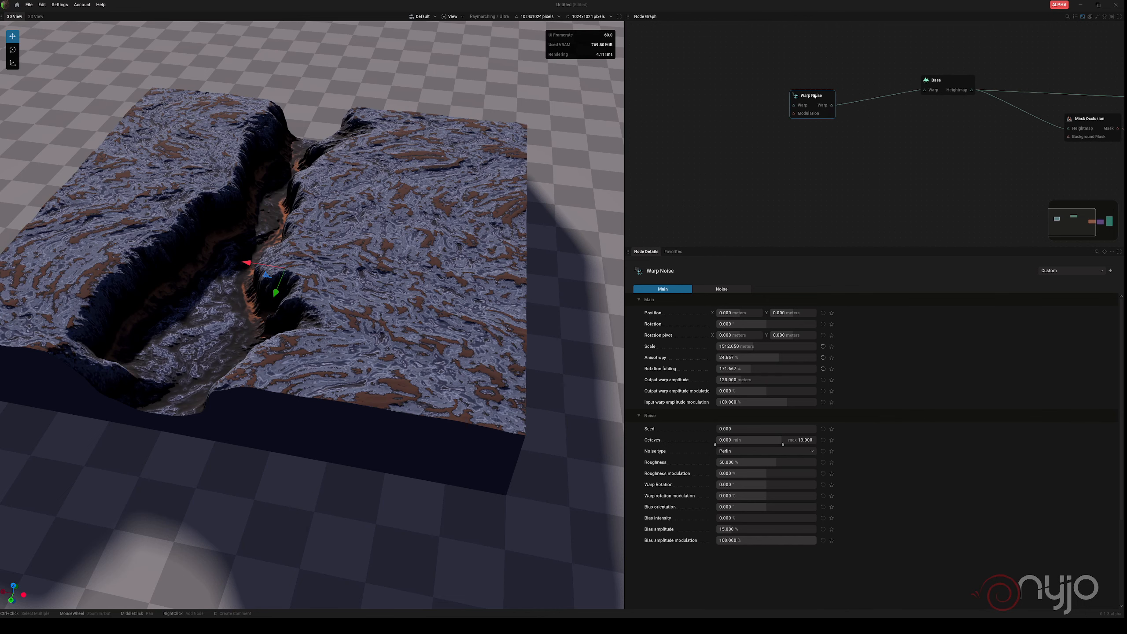
left_click_drag(813, 96, 817, 91)
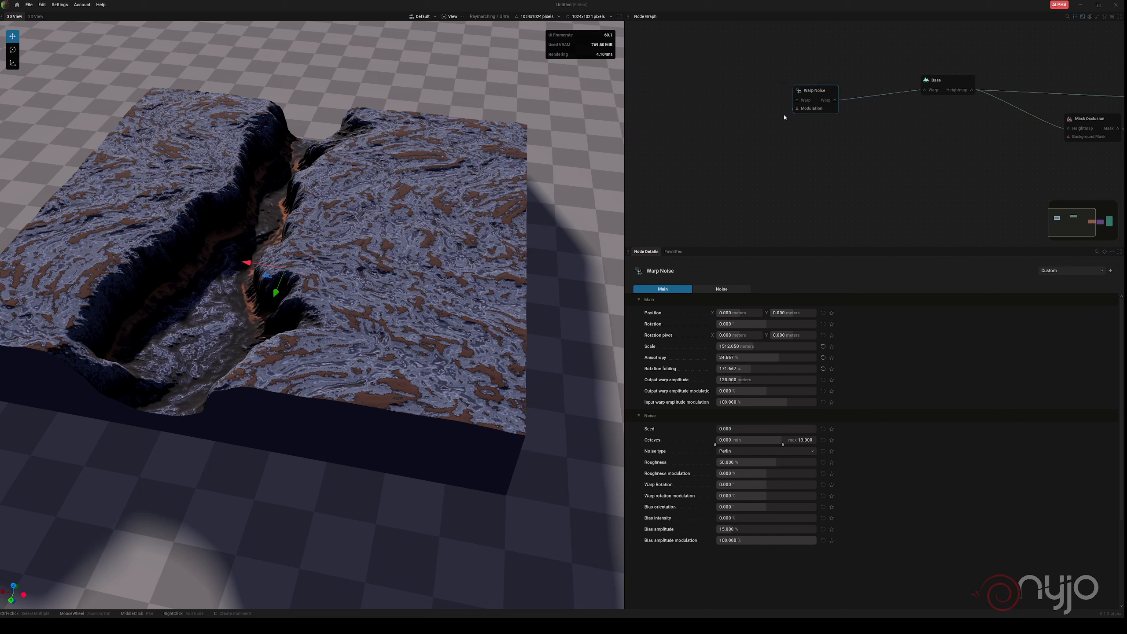
left_click_drag(805, 111, 715, 147)
mouse_move(731, 171)
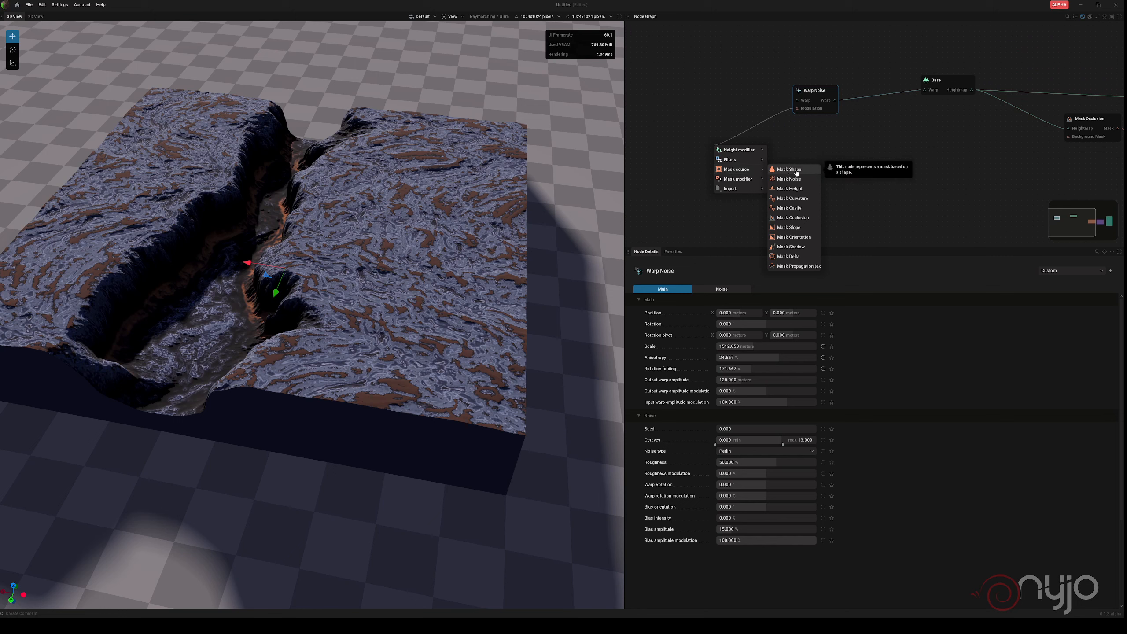
left_click(787, 169)
left_click_drag(697, 140, 696, 136)
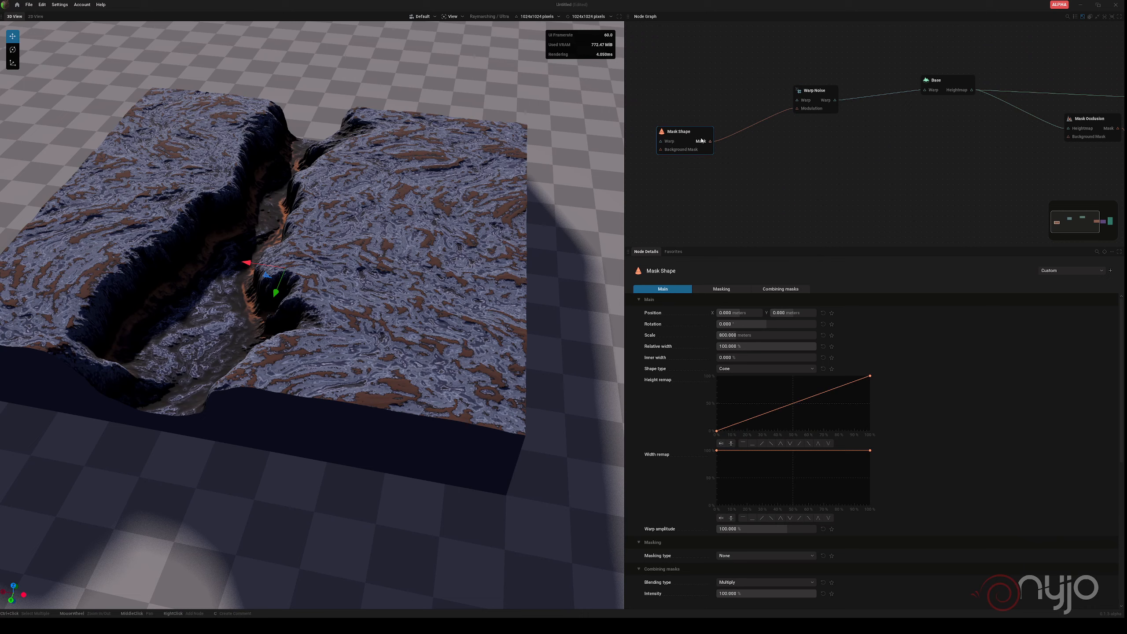
left_click(701, 141)
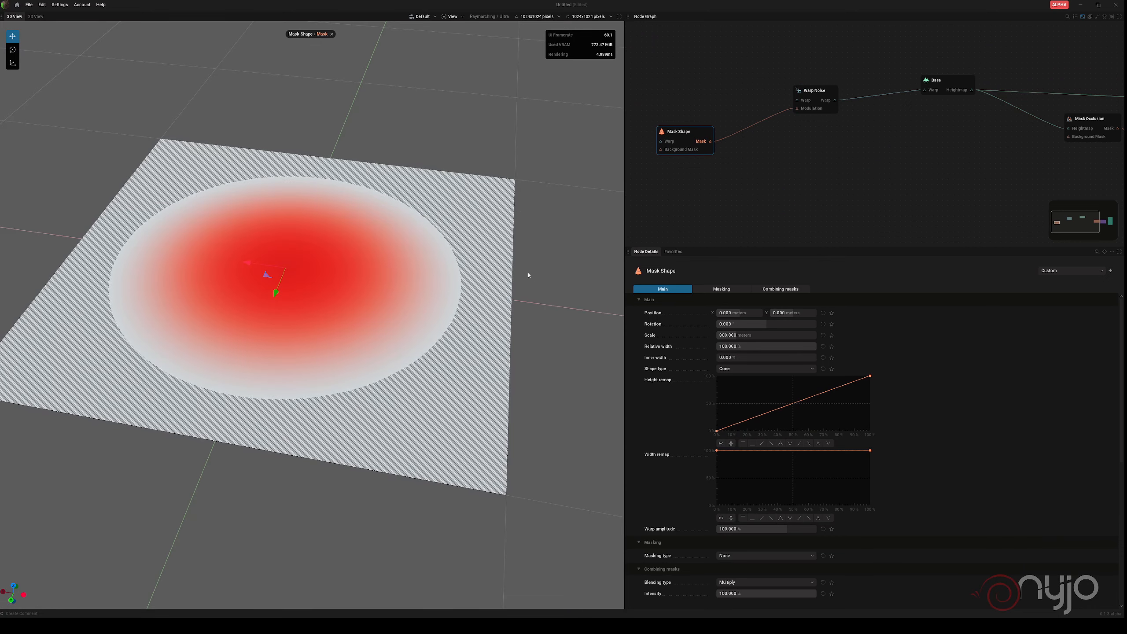
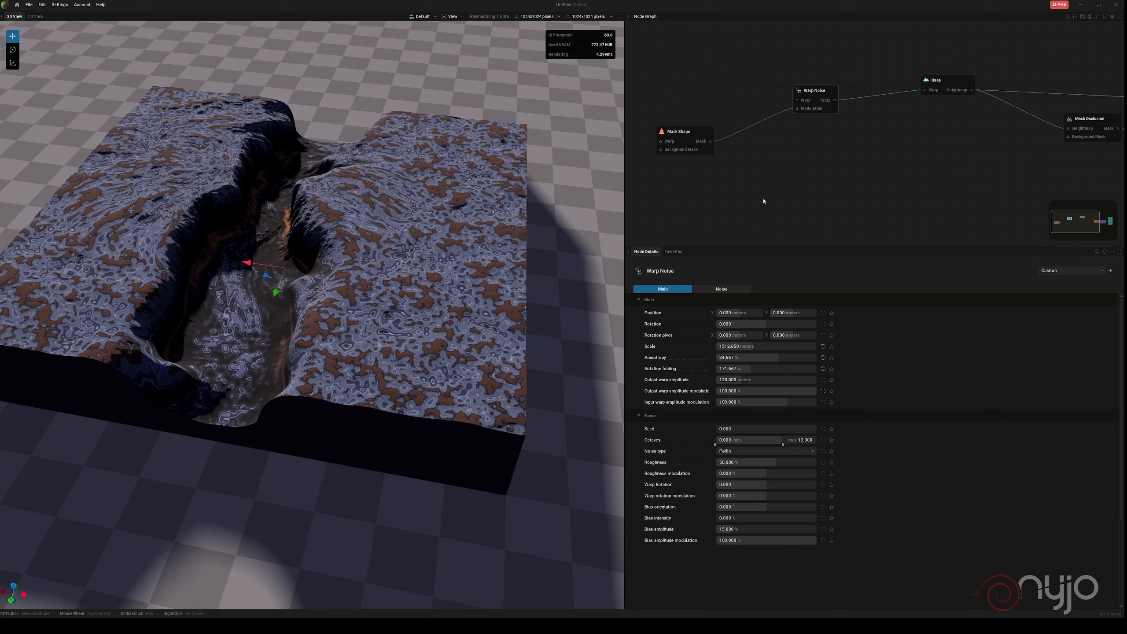
Rearrange the Mask Shape and Warp Noise nodes and add a second Warp Noise node below the first one
left_click_drag(676, 129, 687, 86)
left_click_drag(816, 92, 809, 76)
left_click_drag(924, 90, 812, 143)
mouse_move(836, 149)
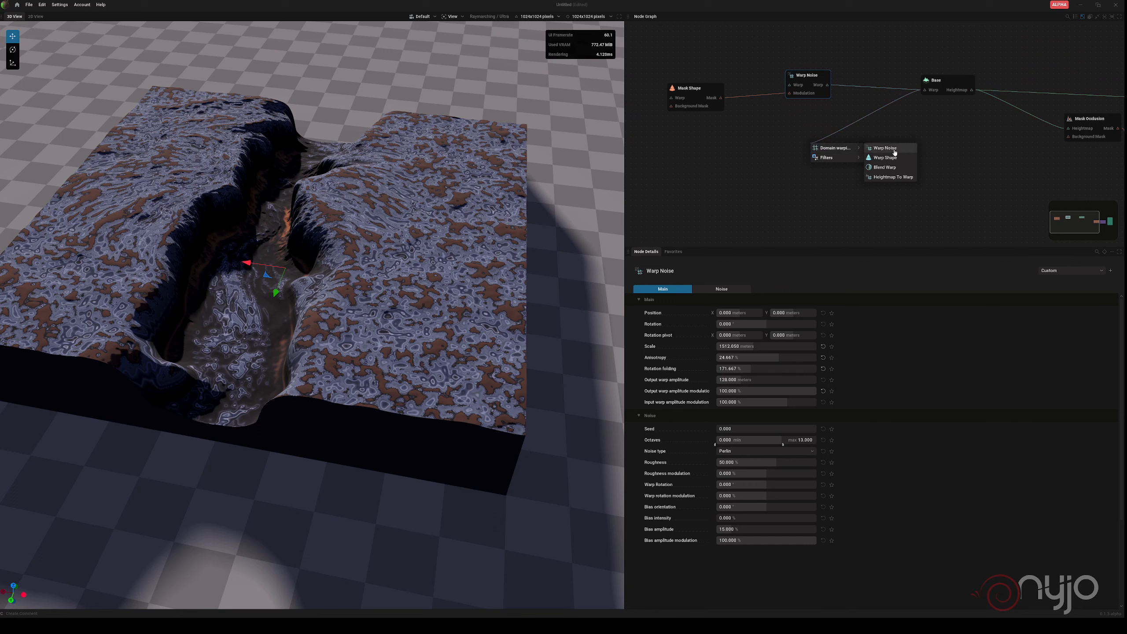
left_click(897, 149)
left_click_drag(828, 150, 806, 136)
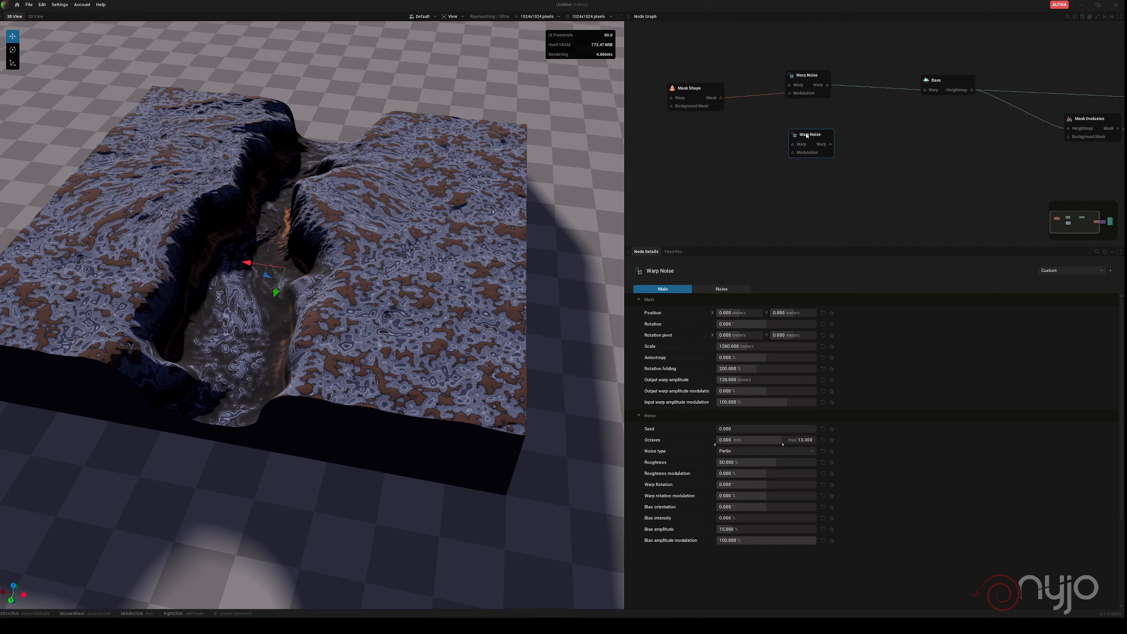
right_click(878, 116)
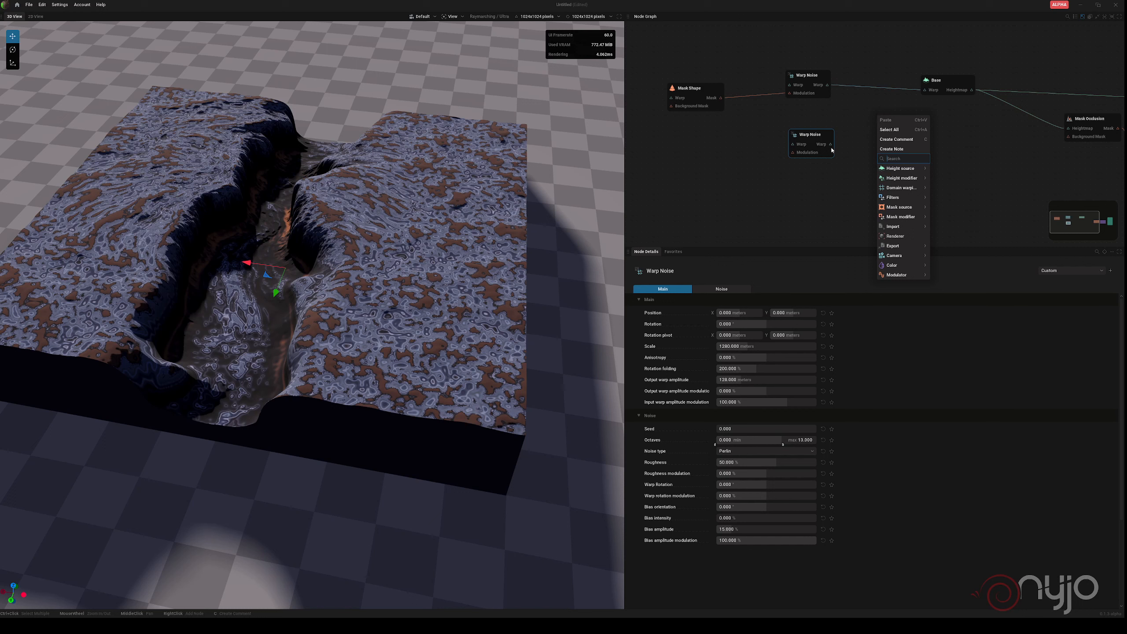
left_click_drag(830, 144, 878, 120)
mouse_move(879, 121)
mouse_move(908, 134)
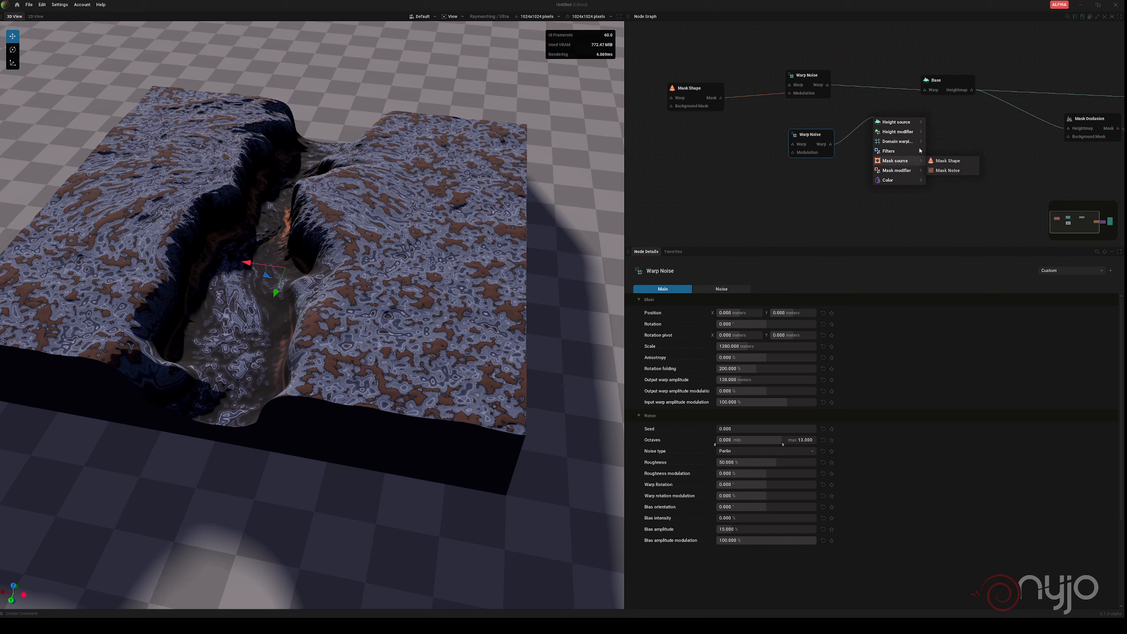
left_click(925, 126)
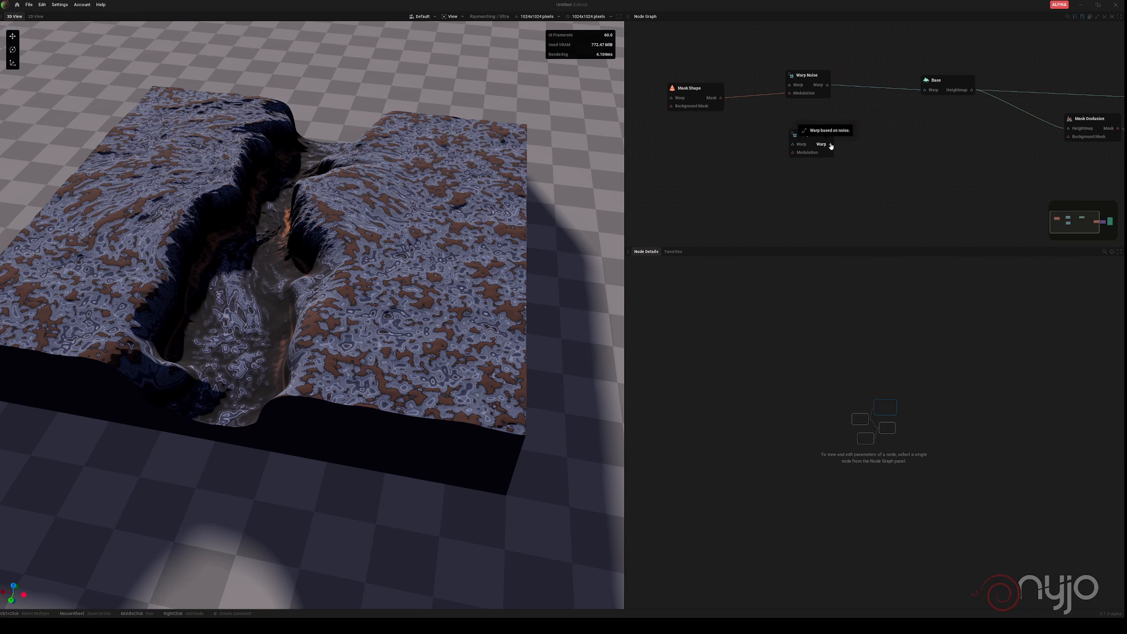
Connect the second Warp Noise node to the Base node's warp input and set its noise type to Voronoi
left_click_drag(831, 145, 925, 90)
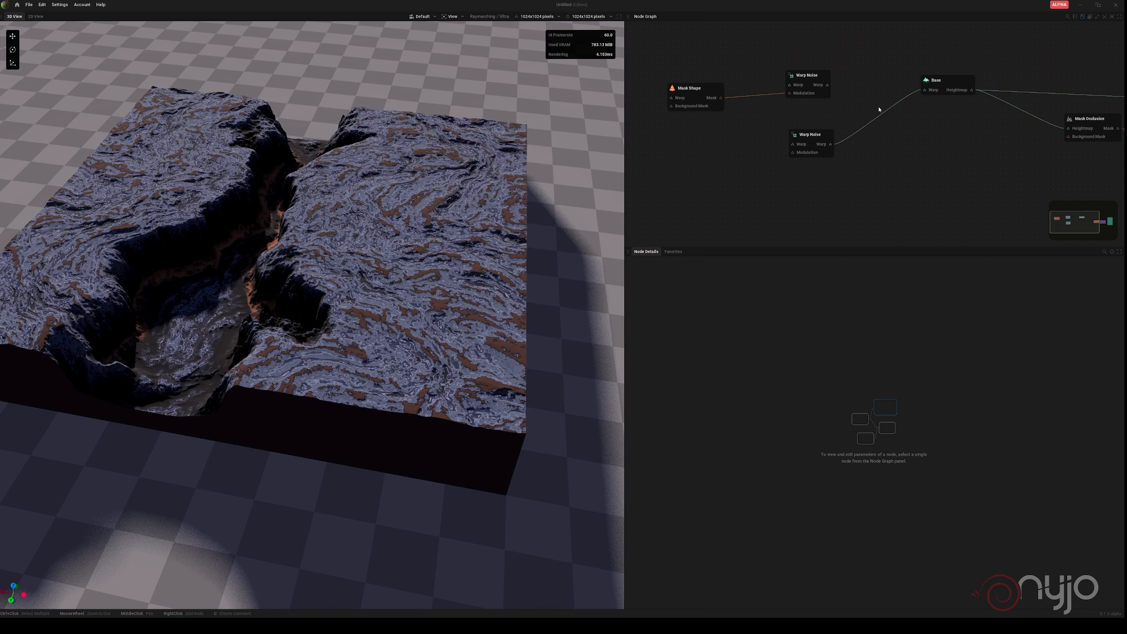
left_click(823, 153)
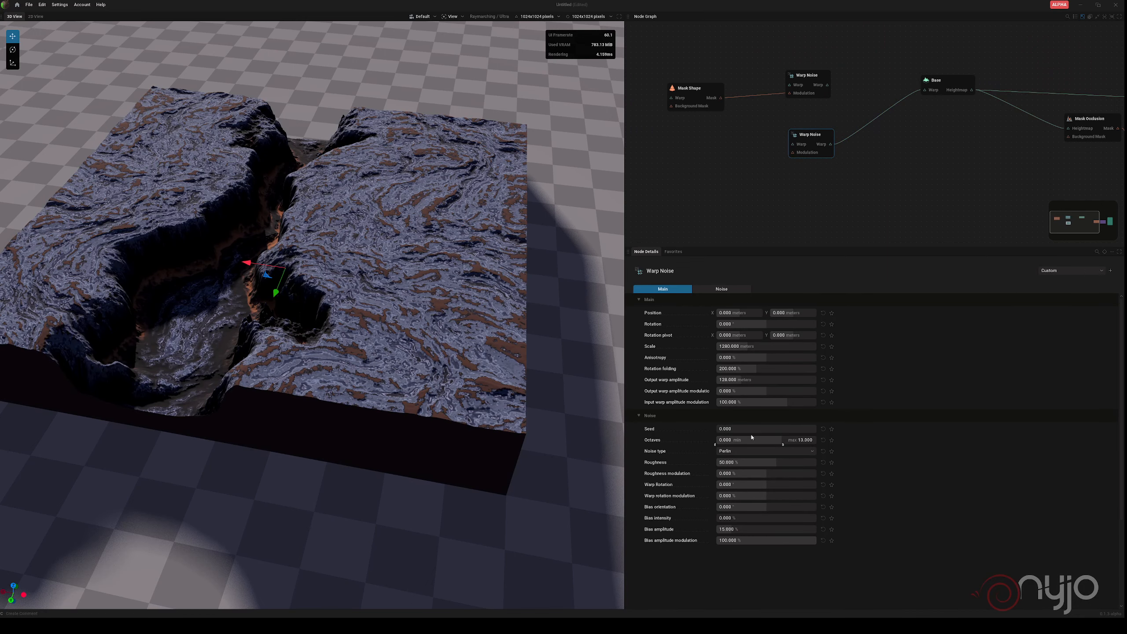
left_click(750, 452)
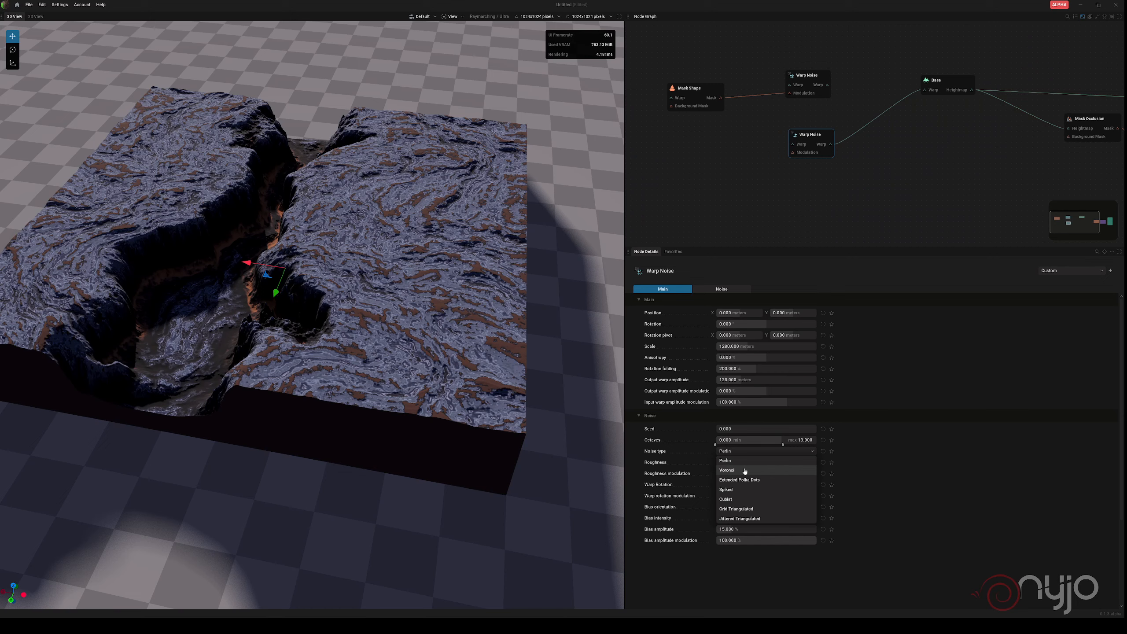
left_click(745, 470)
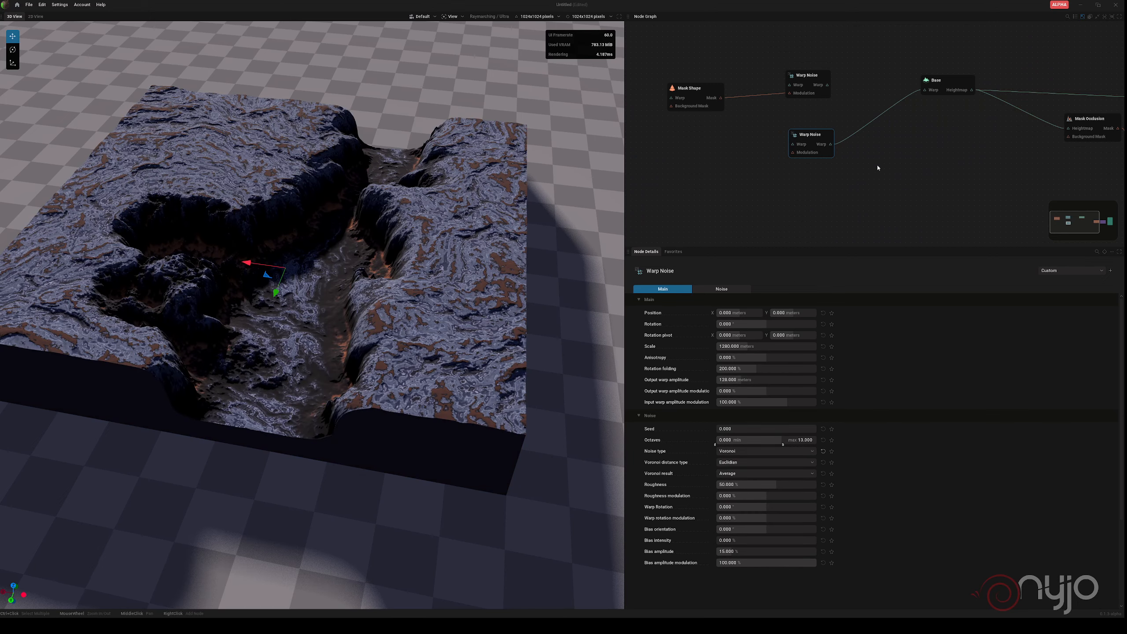
Preview the second Warp Noise node's warp output, switch its noise type to Spiked, and return to the terrain view
left_click(822, 144)
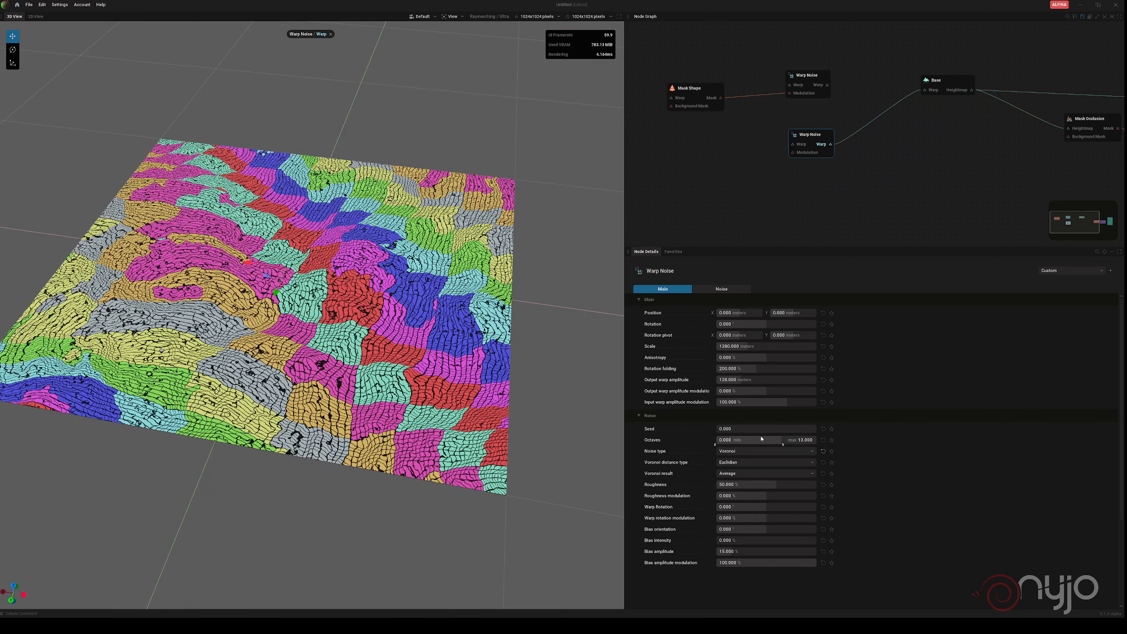
left_click(754, 451)
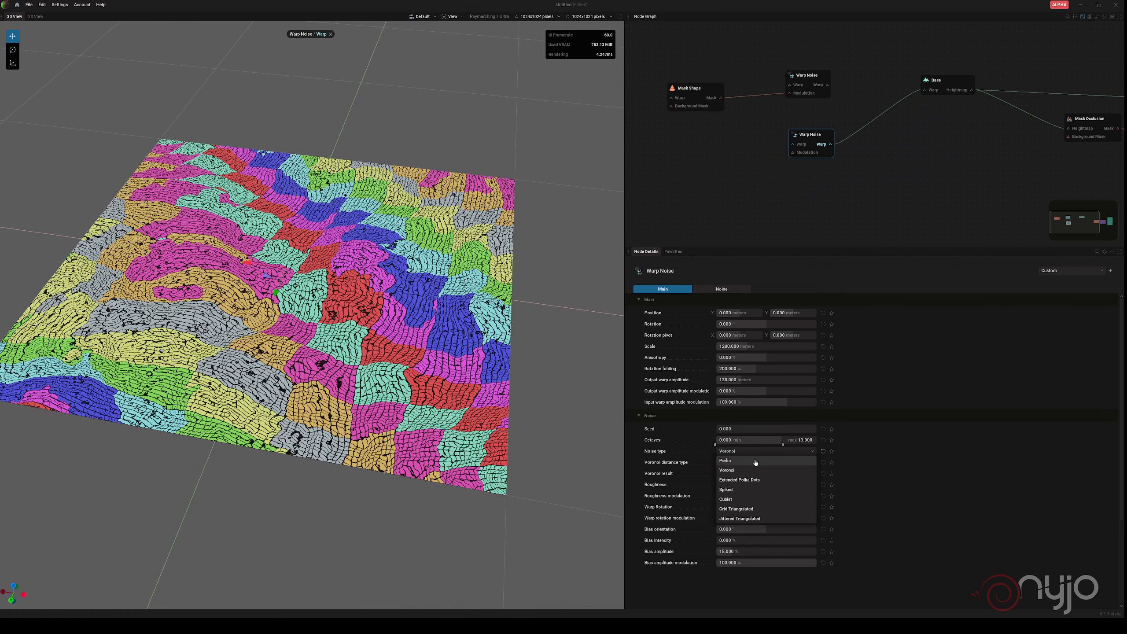
left_click(746, 489)
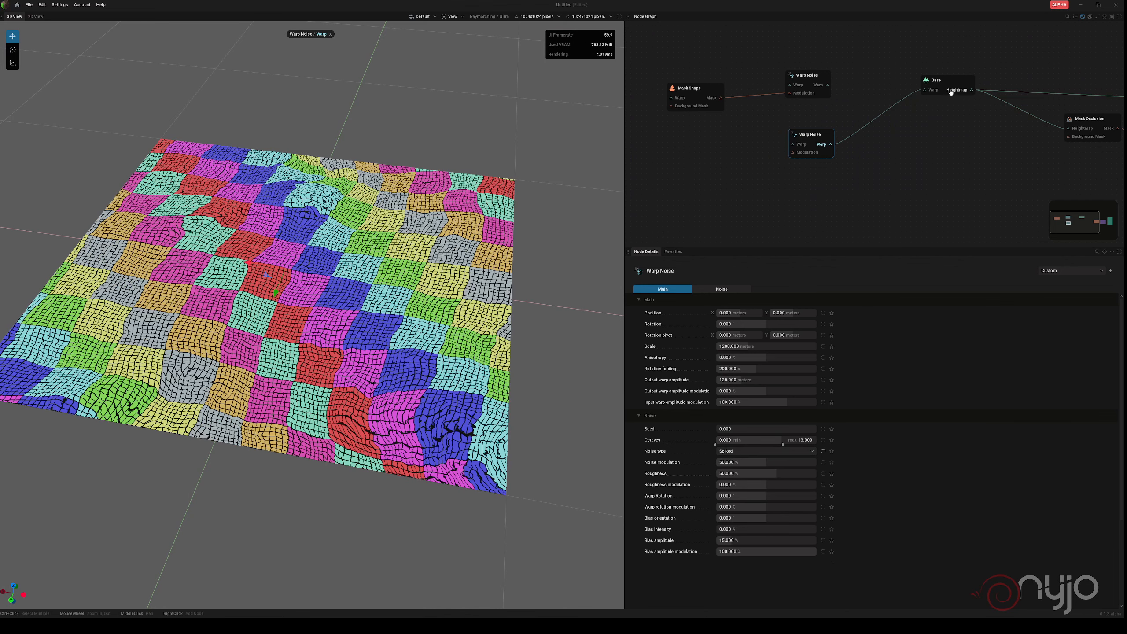
left_click(330, 34)
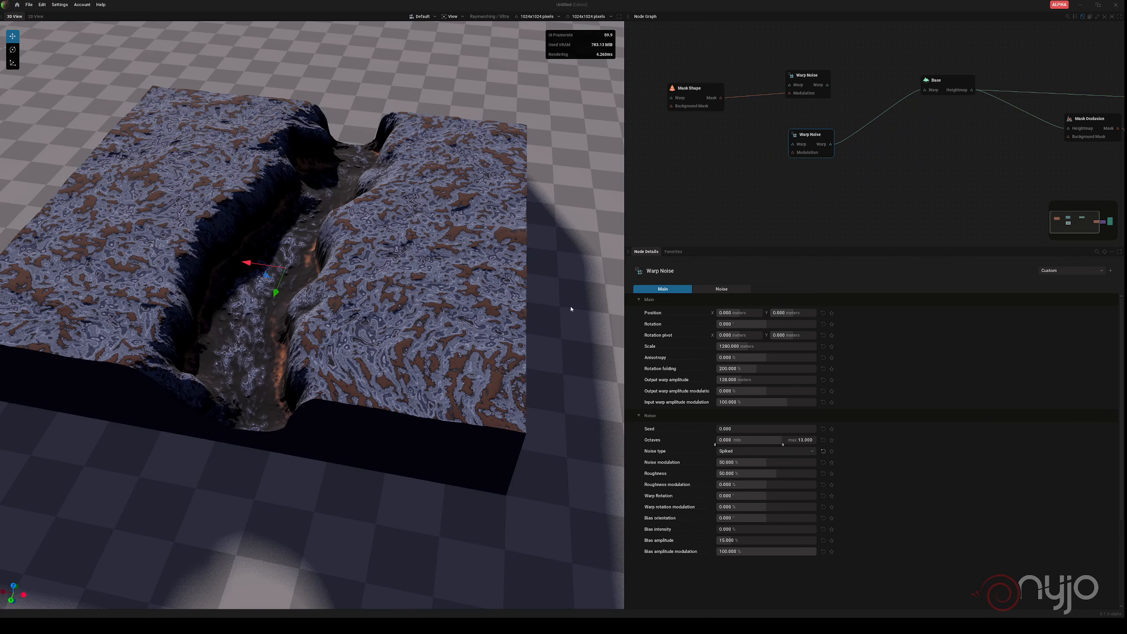
left_click(748, 453)
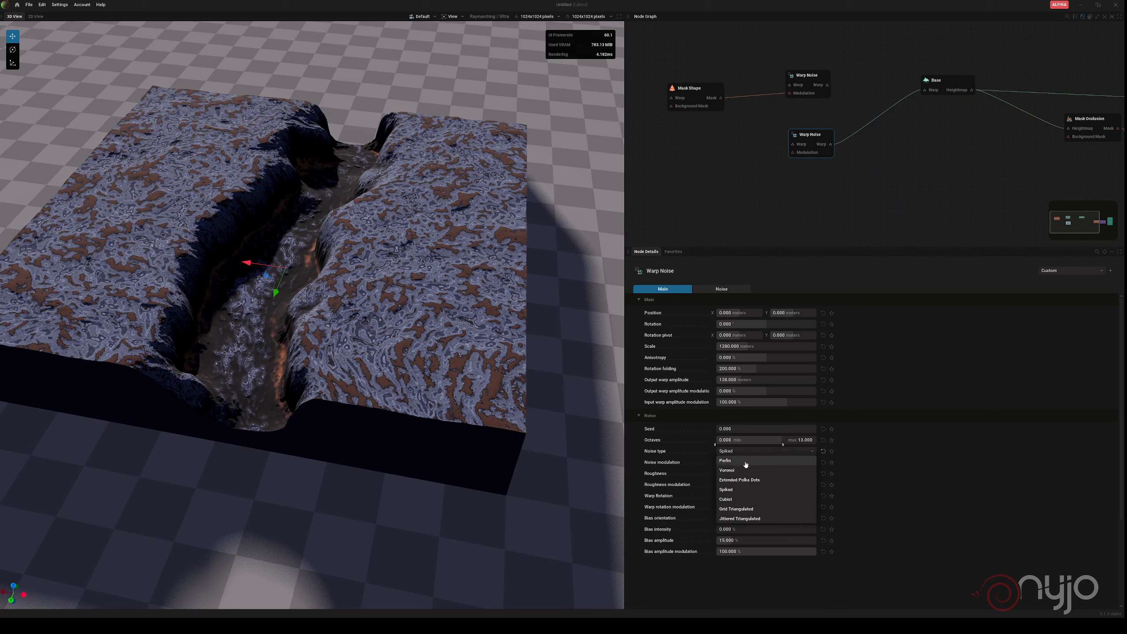
left_click(740, 489)
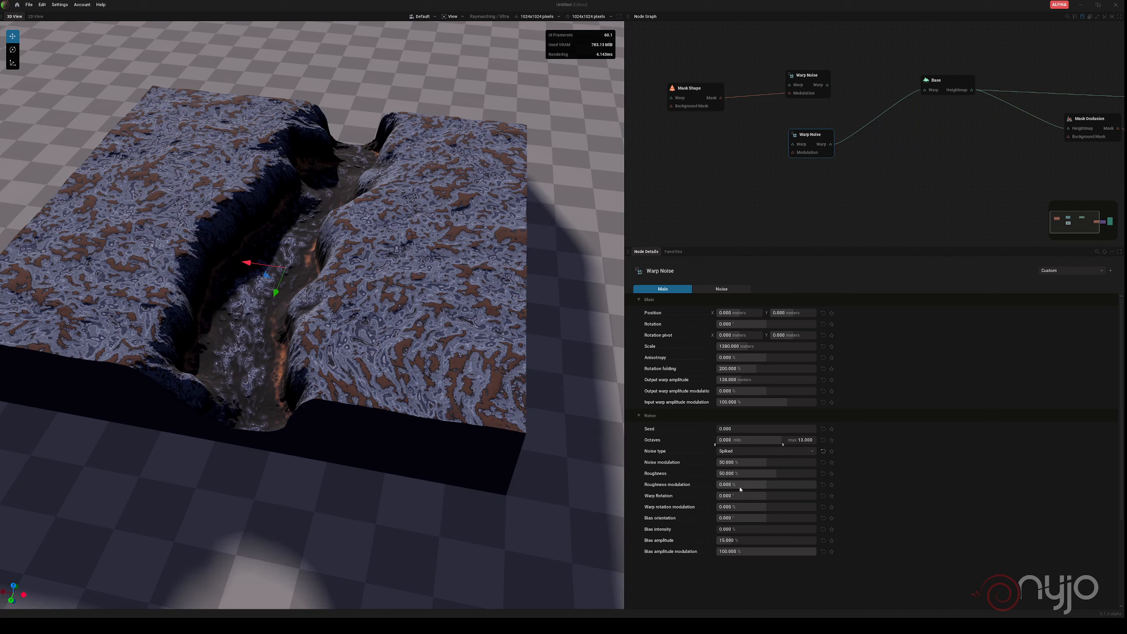
Set the second Warp Noise node's noise modulation to about 75 % and its scale to about 147 meters
left_click_drag(756, 463, 792, 463)
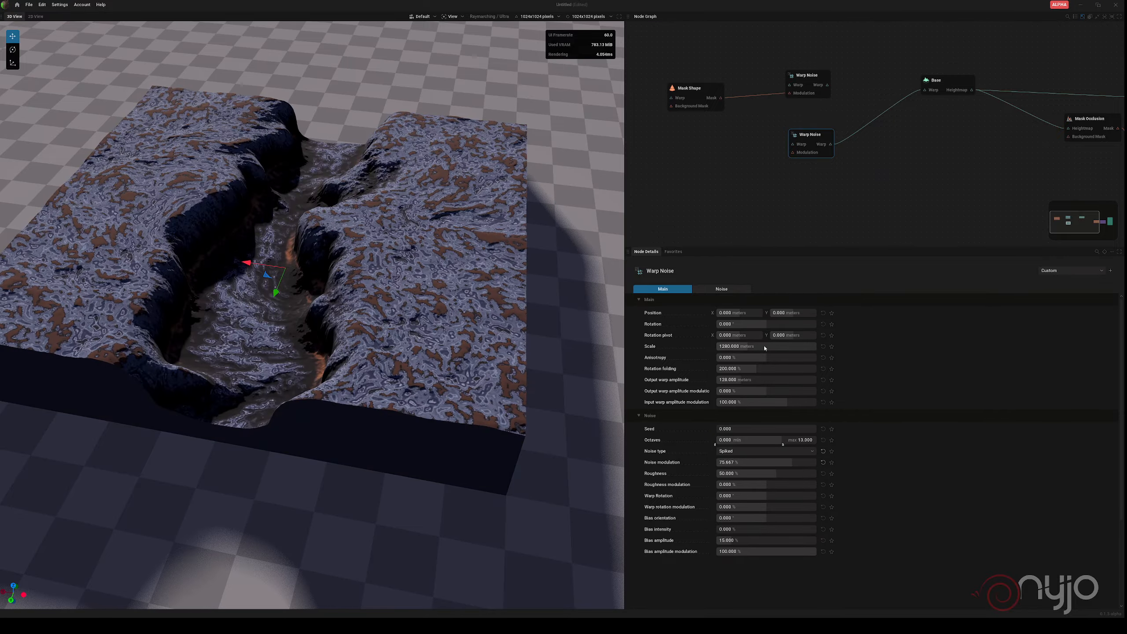
left_click_drag(764, 348, 726, 349)
middle_click_drag(311, 320, 426, 310)
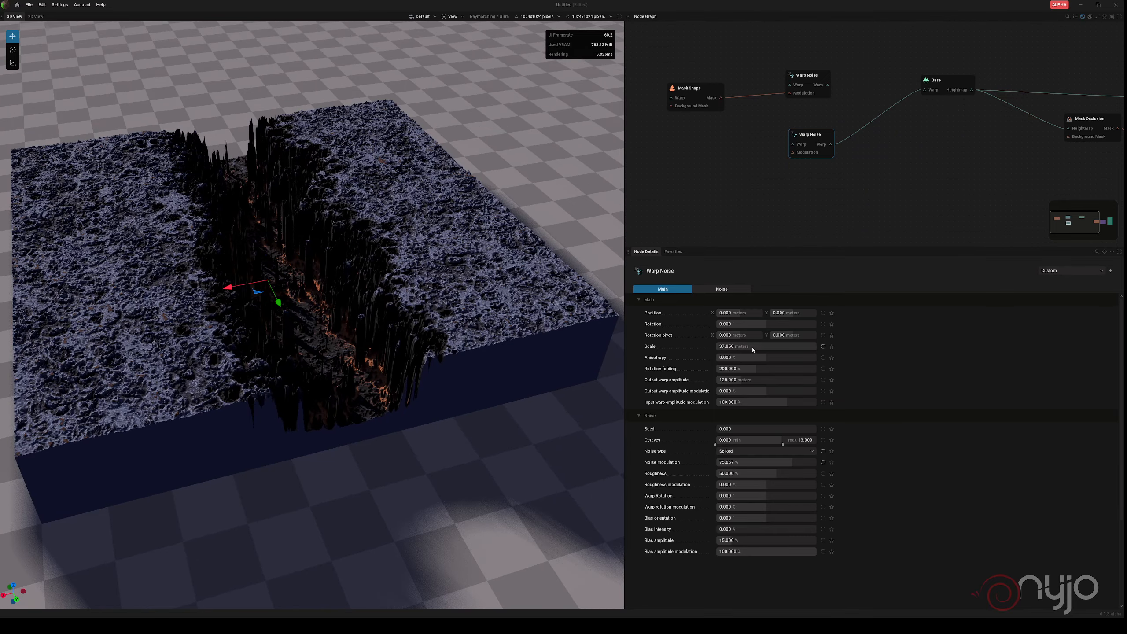
left_click_drag(753, 350, 768, 350)
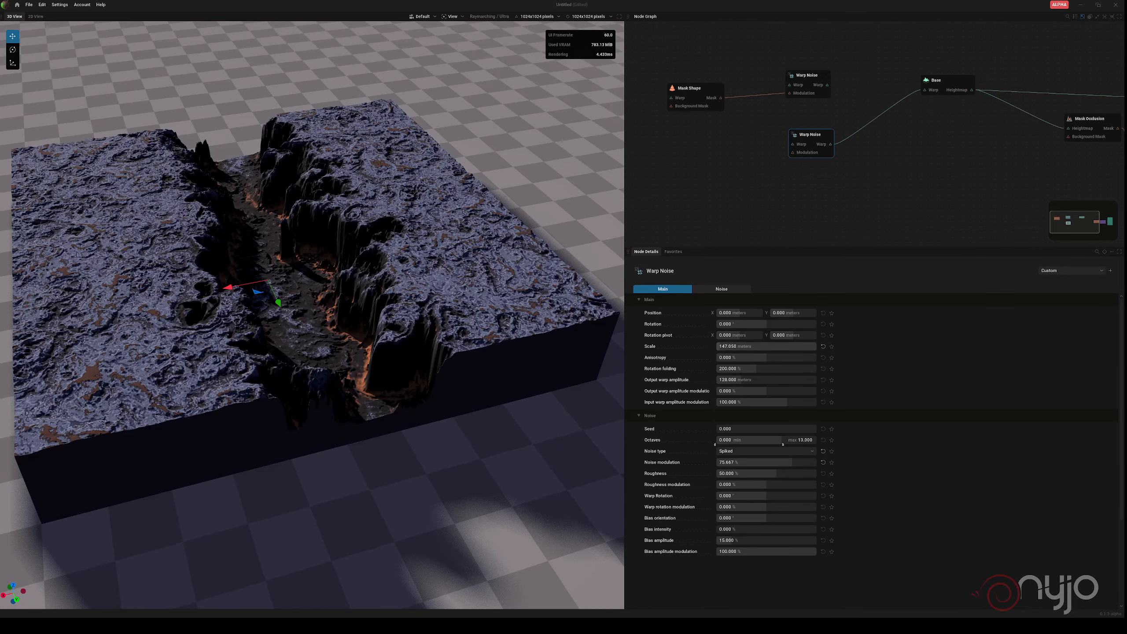
left_click_drag(399, 337, 306, 341)
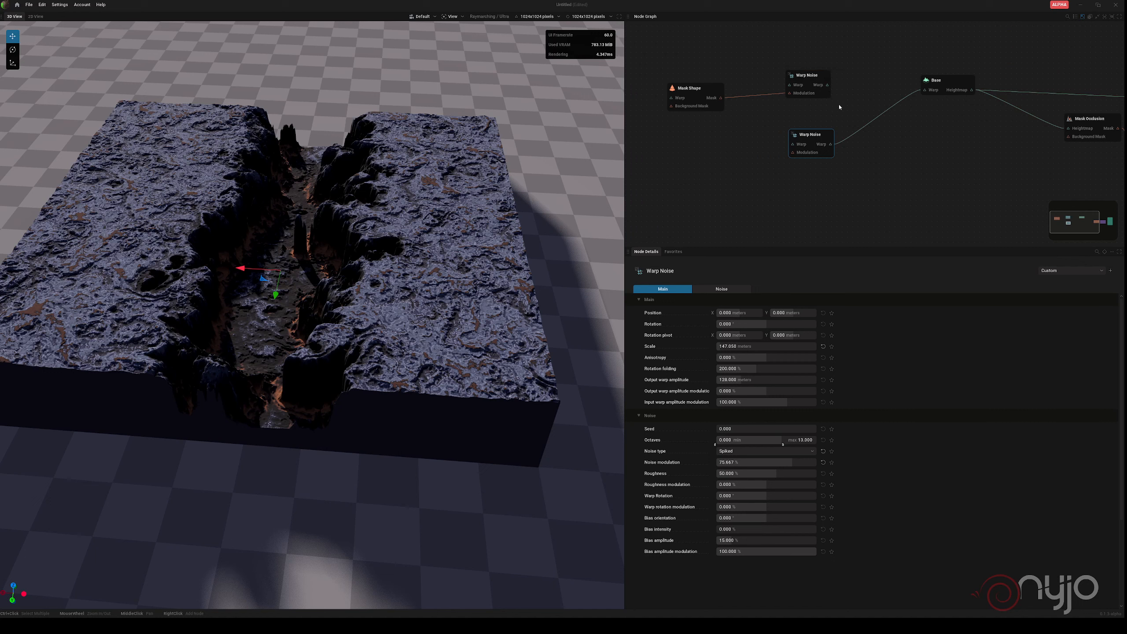
Add a Mask Noise node feeding the second Warp Noise node's modulation input and lower its roughness to about 38 %
right_click(843, 113)
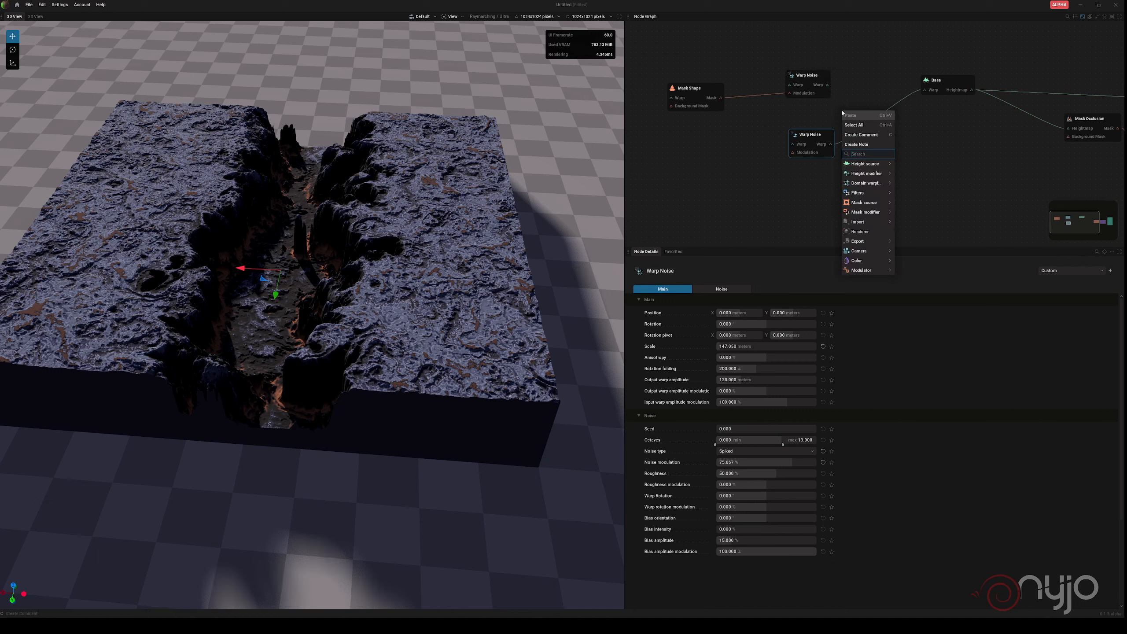
left_click(681, 196)
left_click(688, 222)
left_click_drag(792, 152, 702, 165)
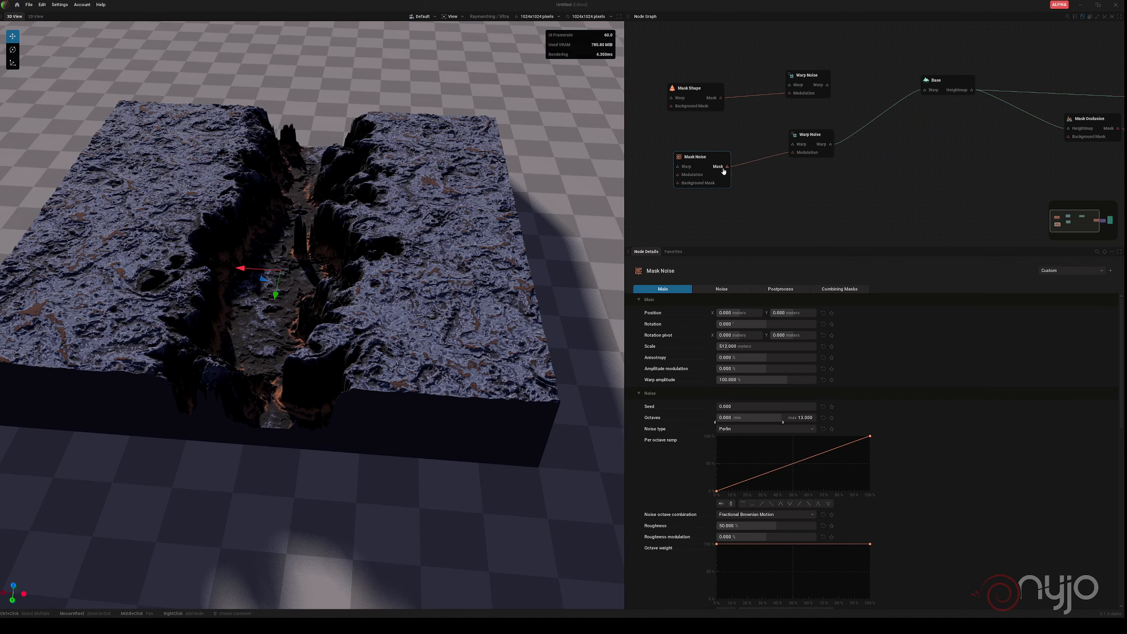
left_click(721, 168)
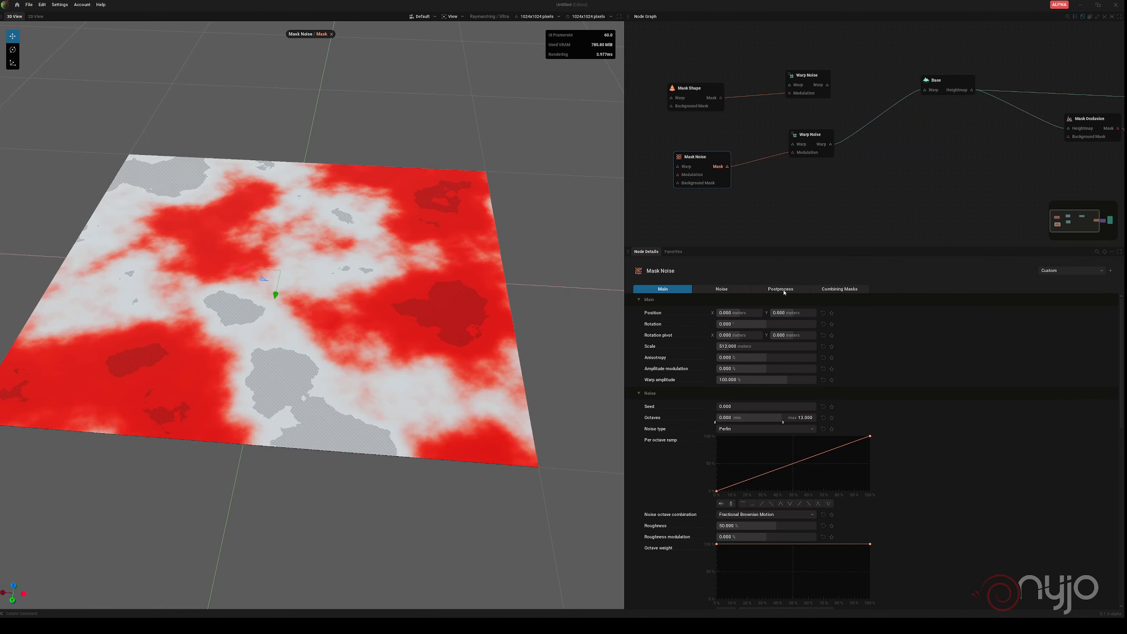
left_click_drag(773, 530, 758, 529)
left_click(331, 34)
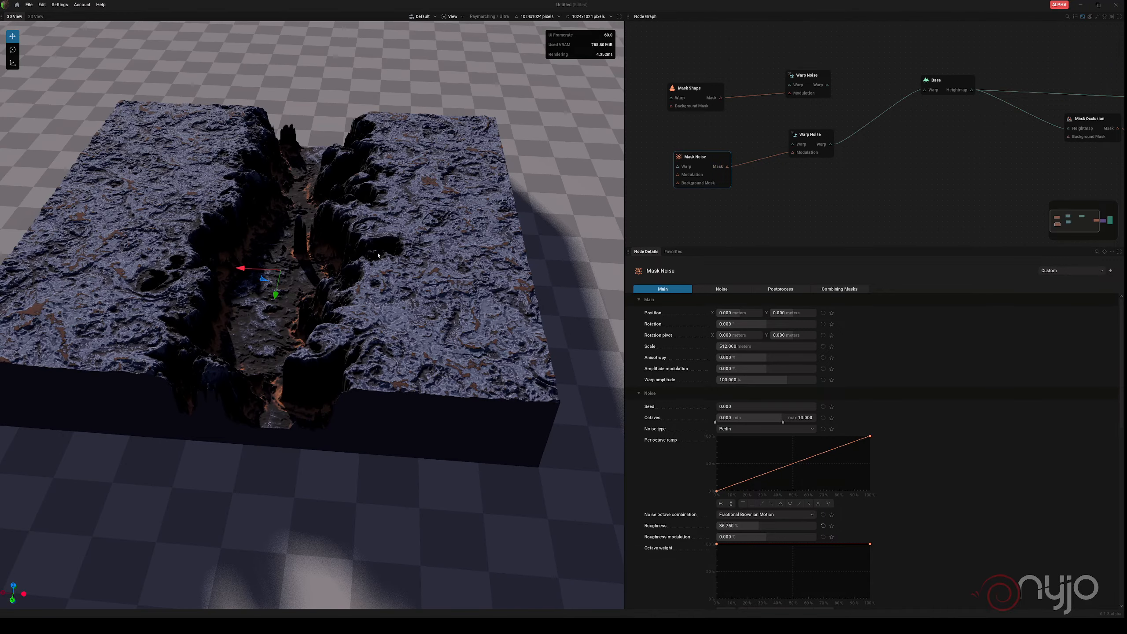
Set the second Warp Noise node's output warp amplitude to about 238 meters, its modulation to about 23 %, and warp rotation to about -7.2°
left_click(810, 136)
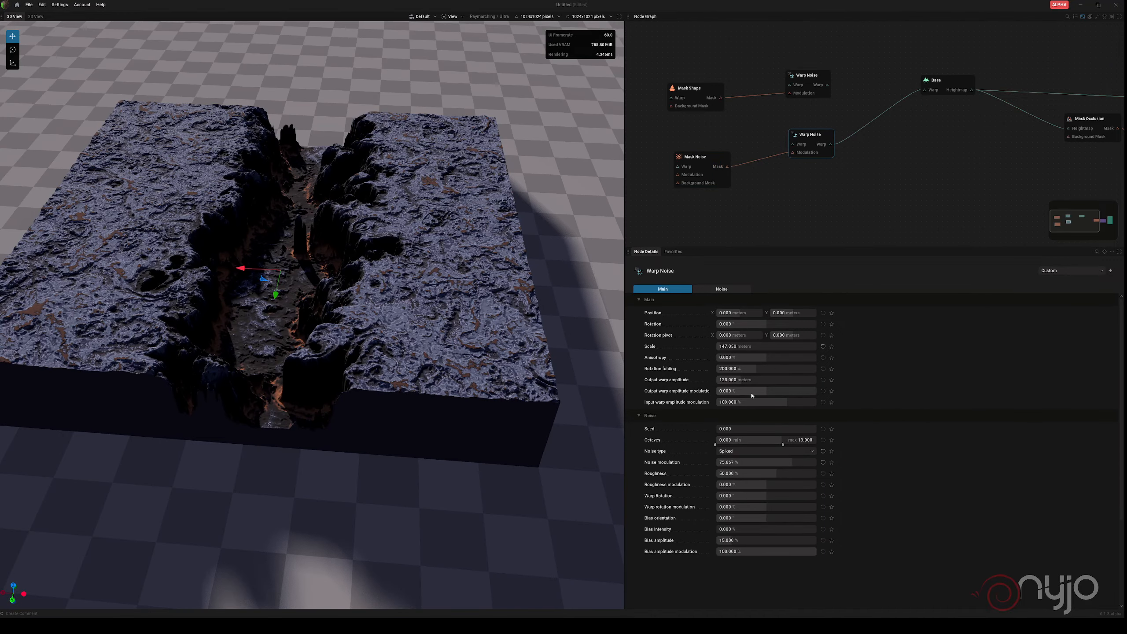
mouse_move(743, 392)
left_mouse_down()
mouse_move(841, 392)
mouse_move(725, 391)
mouse_move(786, 392)
mouse_move(744, 391)
left_mouse_up()
left_click_drag(745, 495, 739, 495)
middle_click_drag(448, 329, 480, 329)
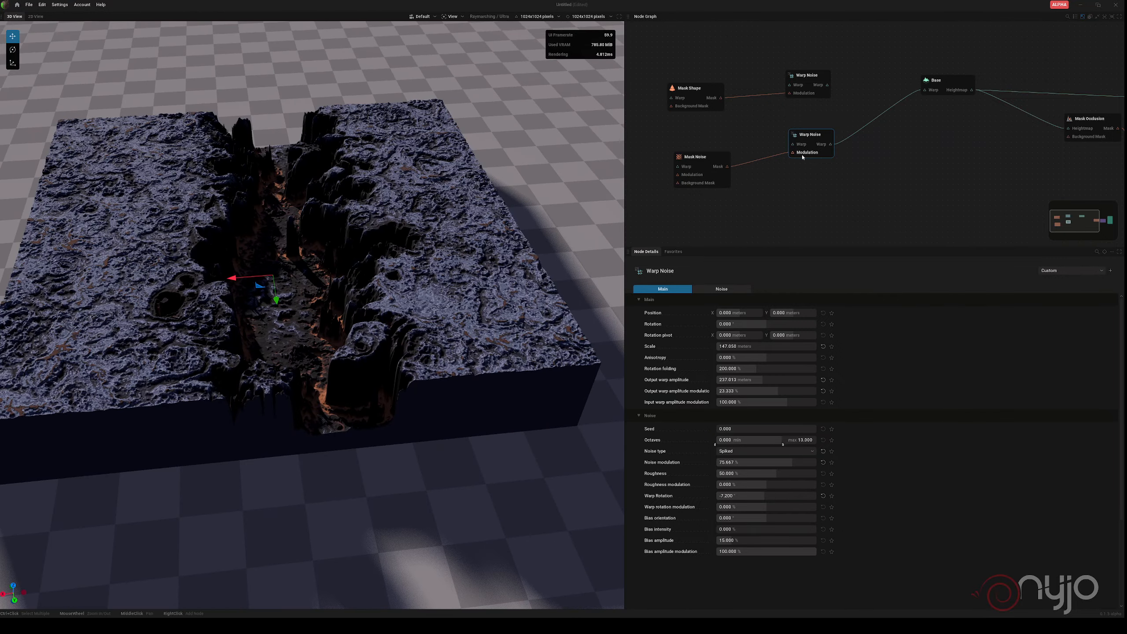
Make room beside the Base node and add a Blend Warp node for combining the two Warp Noise nodes
middle_click_drag(880, 50, 834, 74)
left_click_drag(892, 105, 866, 129)
right_click(815, 114)
mouse_move(857, 190)
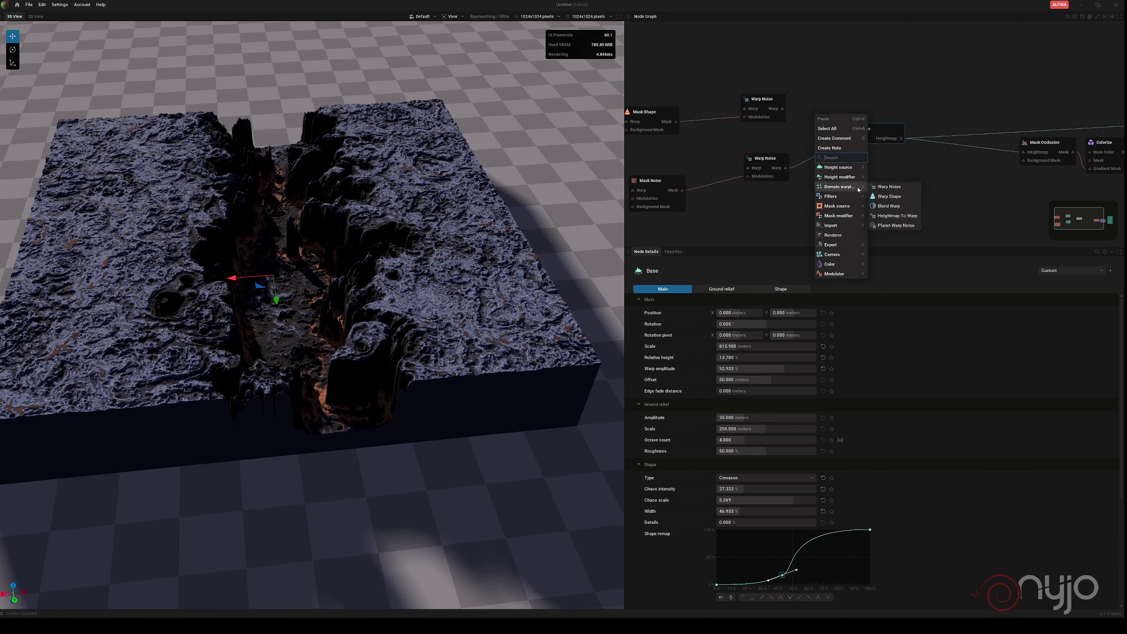
left_click(890, 205)
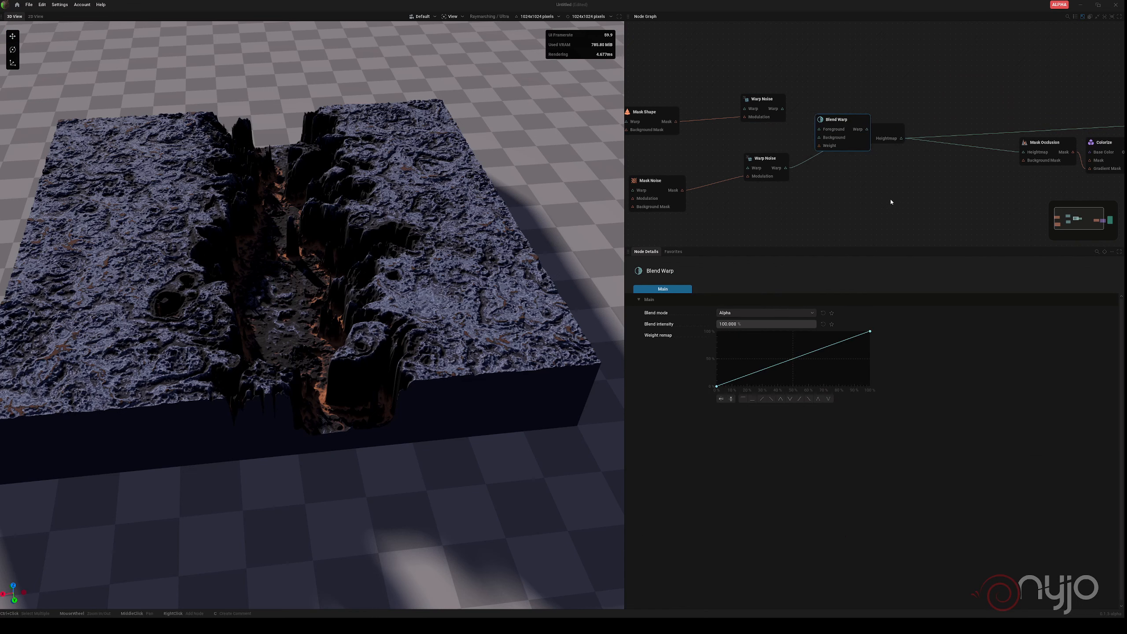
Connect the upper Warp Noise to Blend Warp's foreground, the lower one to its background, and its output to Base's warp input
left_click_drag(833, 123, 837, 75)
left_click_drag(883, 128, 928, 129)
left_click_drag(782, 109, 823, 81)
left_click_drag(786, 168, 823, 89)
left_click_drag(870, 81, 899, 139)
left_click_drag(840, 72, 839, 118)
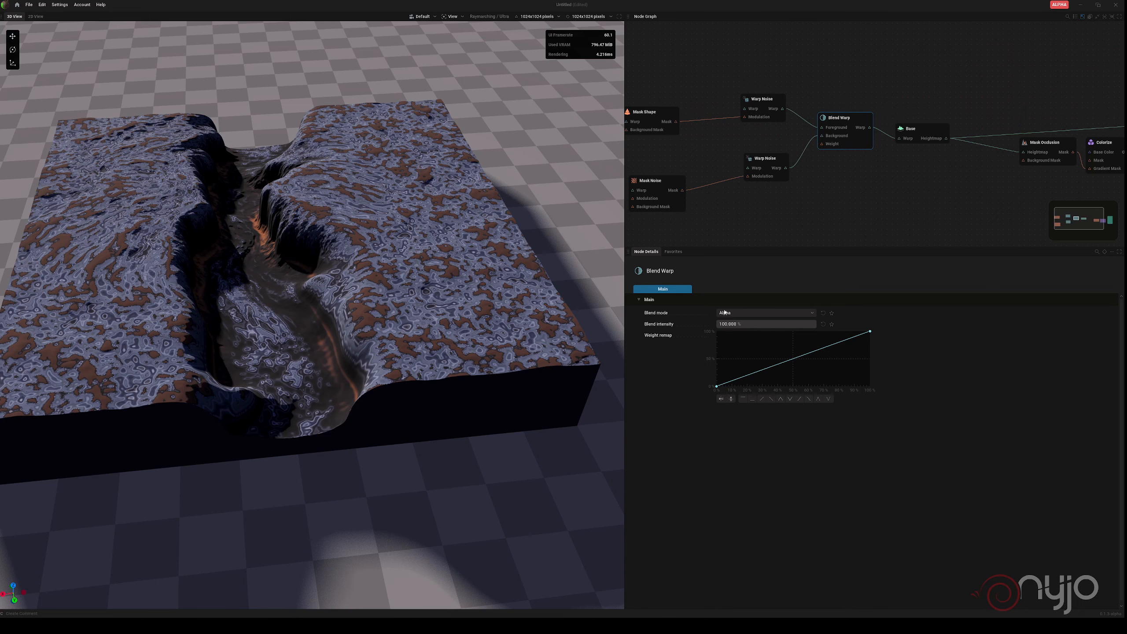
Set the Blend Warp node's blend mode to Add
left_click(750, 313)
left_click(735, 333)
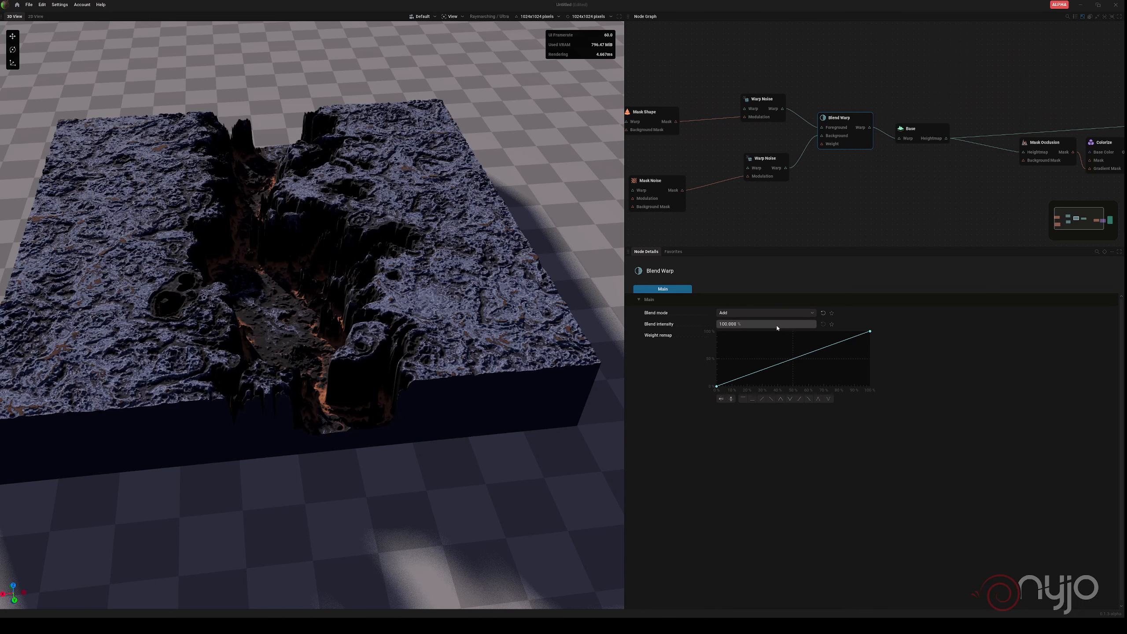
mouse_move(774, 326)
left_mouse_down()
mouse_move(681, 326)
mouse_move(774, 325)
left_mouse_up()
Swap the two Warp Noise connections between Blend Warp's foreground and background, and set its blend intensity to about 67 %
left_click_drag(783, 109, 821, 136)
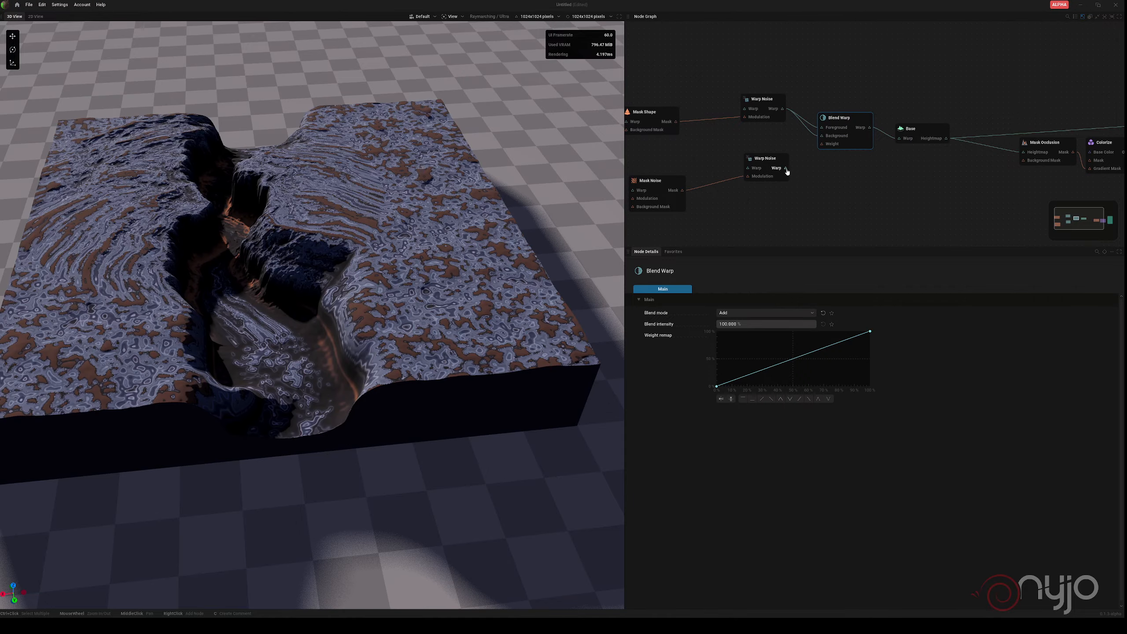
left_click_drag(786, 169, 818, 128)
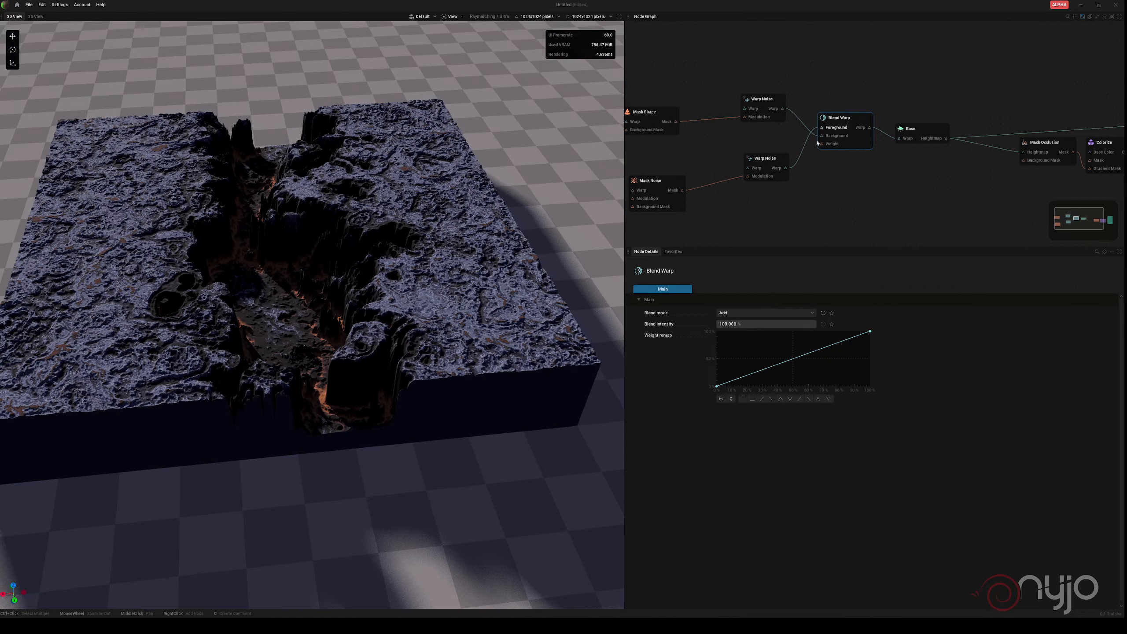
left_click_drag(746, 327, 714, 327)
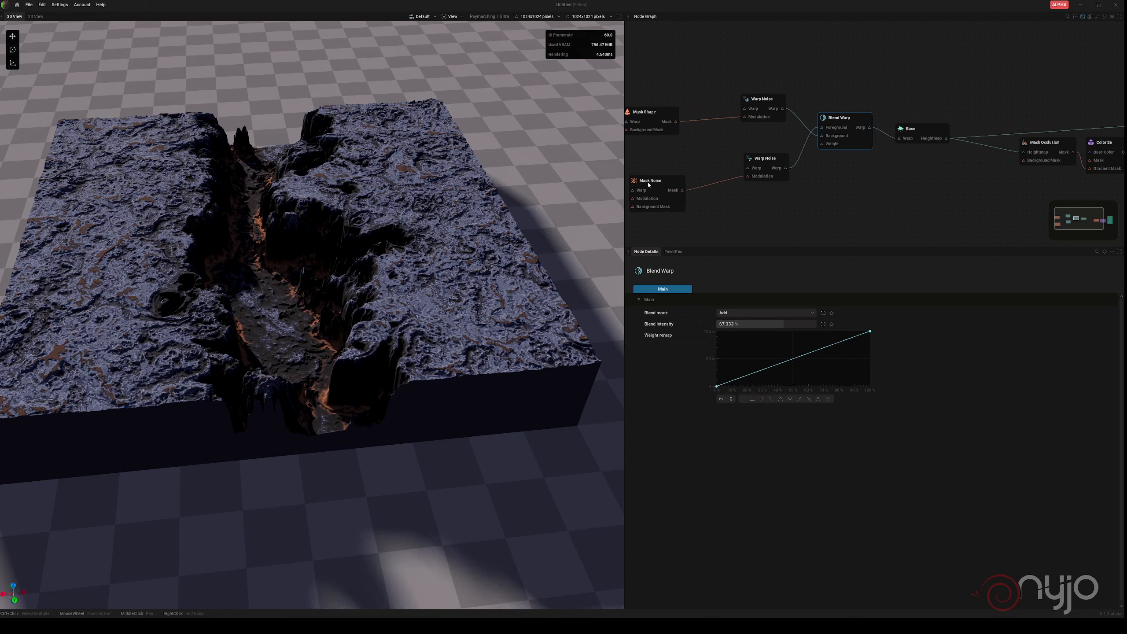
Tidy the node graph by repositioning the Mask Noise, both Warp Noise nodes and the Blend Warp node
left_click_drag(649, 184, 643, 171)
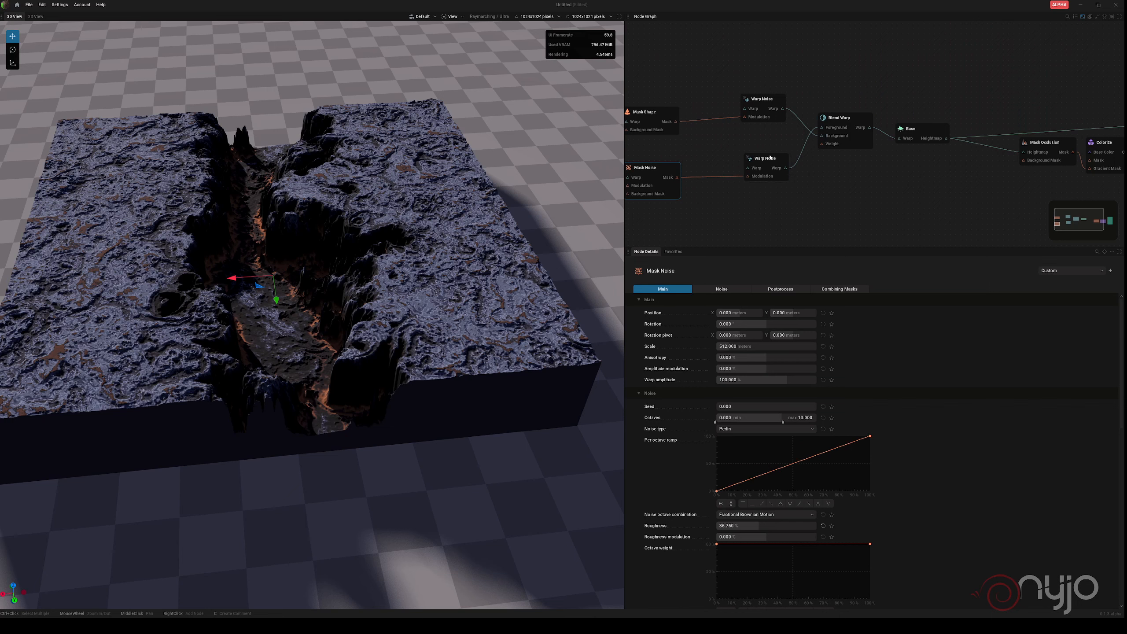
left_click_drag(771, 157, 755, 175)
left_click_drag(764, 98, 749, 103)
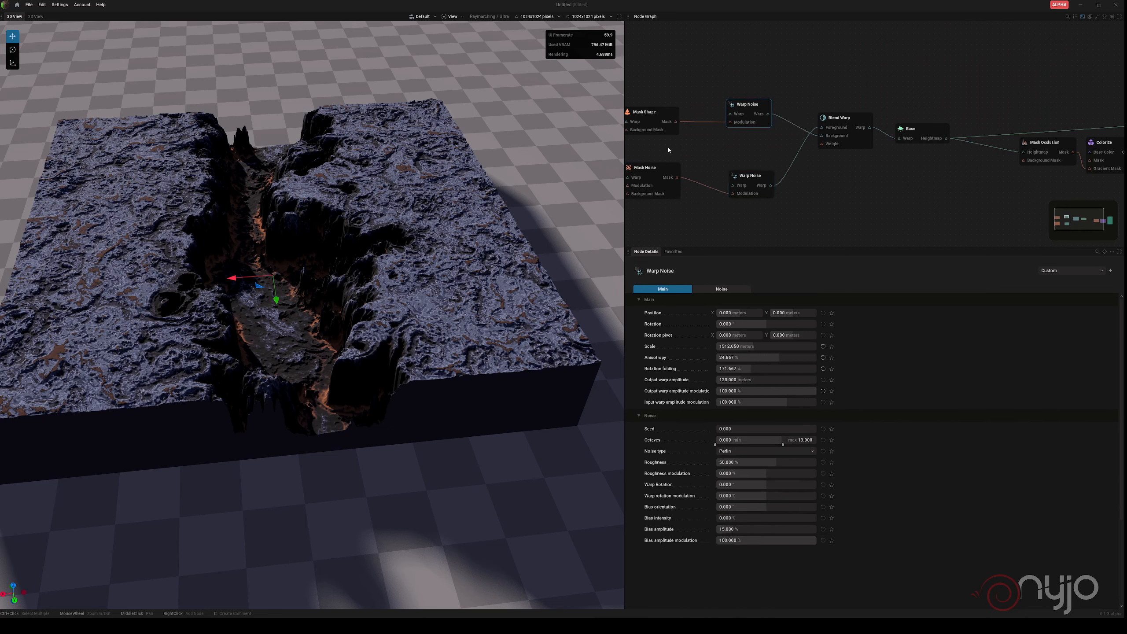
left_click_drag(655, 171, 658, 175)
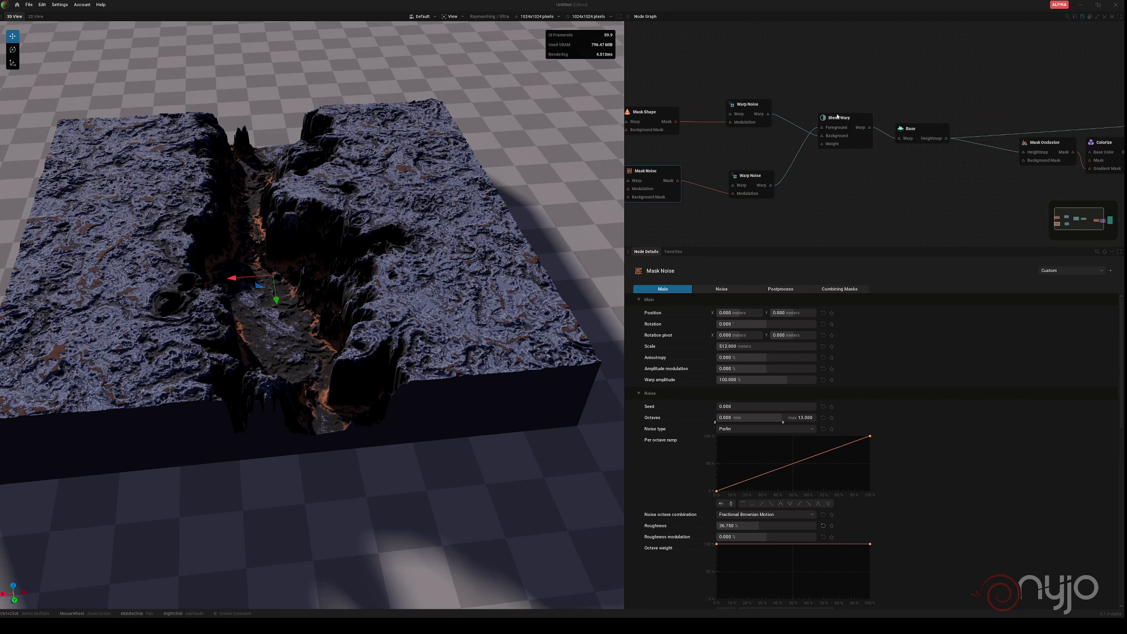
left_click_drag(838, 117, 834, 128)
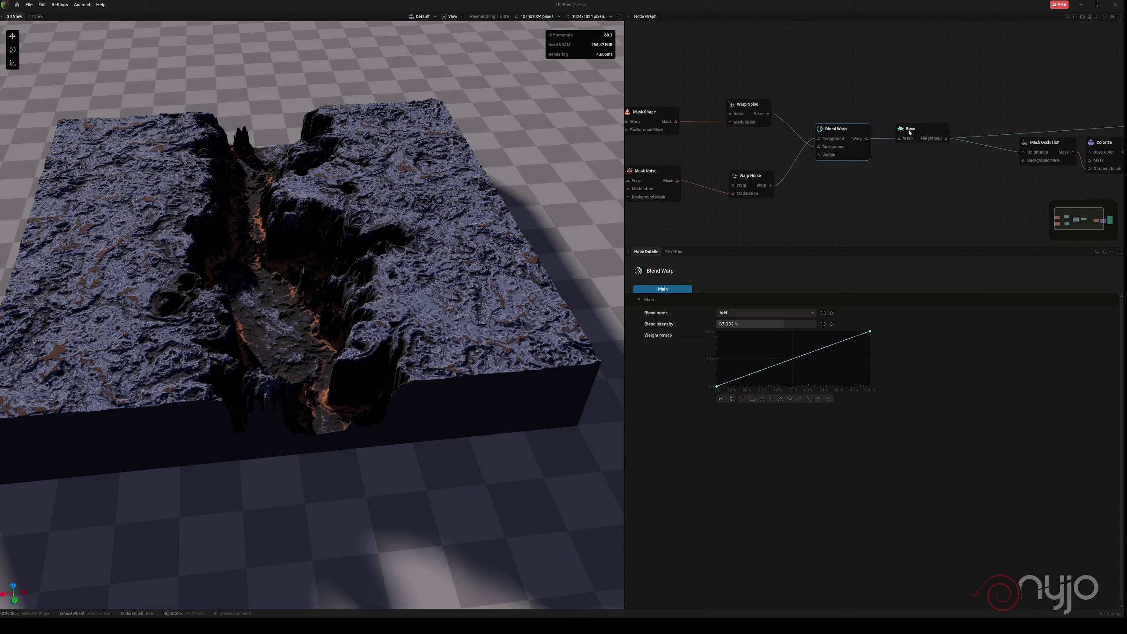
Duplicate the Base node and place the copy below the original
middle_click_drag(885, 82, 804, 89)
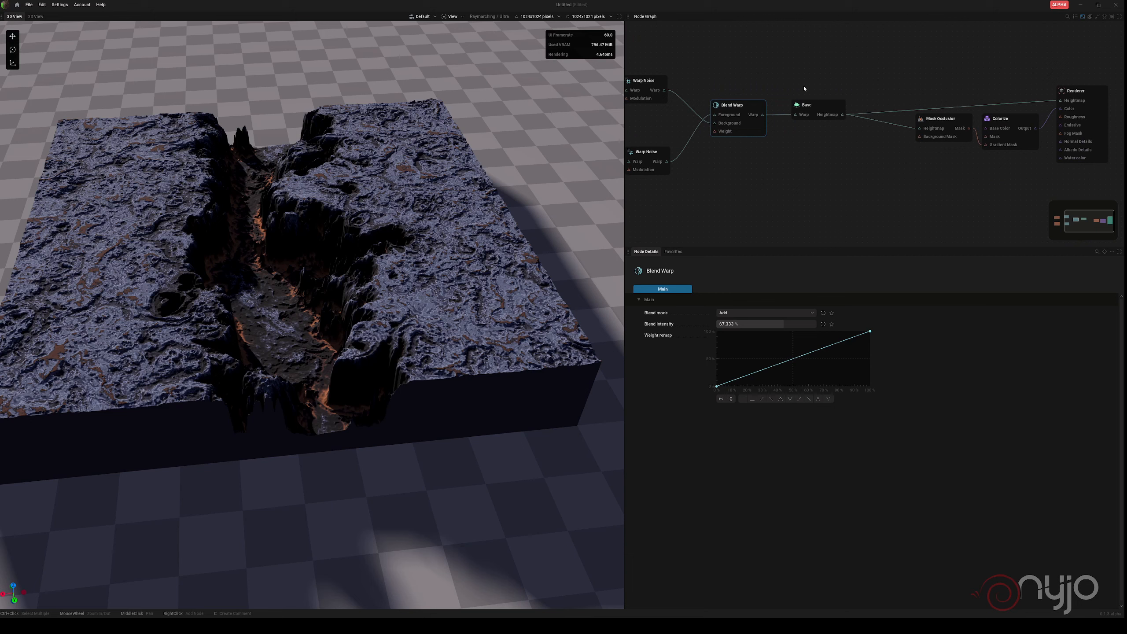
left_click(814, 107)
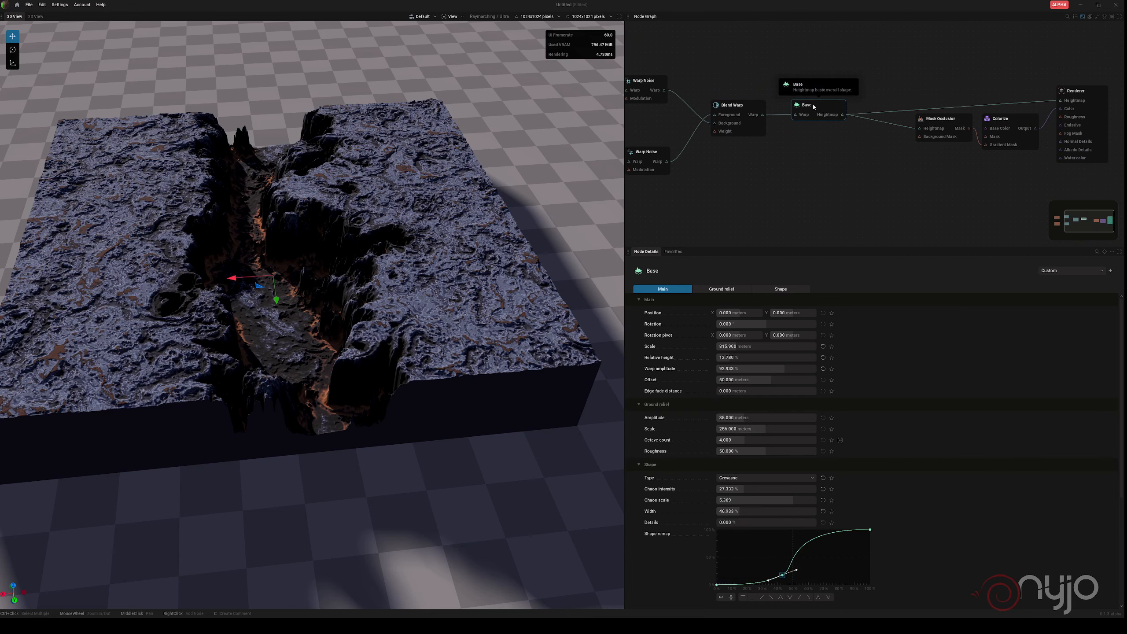
key("ctrl+v")
middle_click_drag(774, 142, 972, 158)
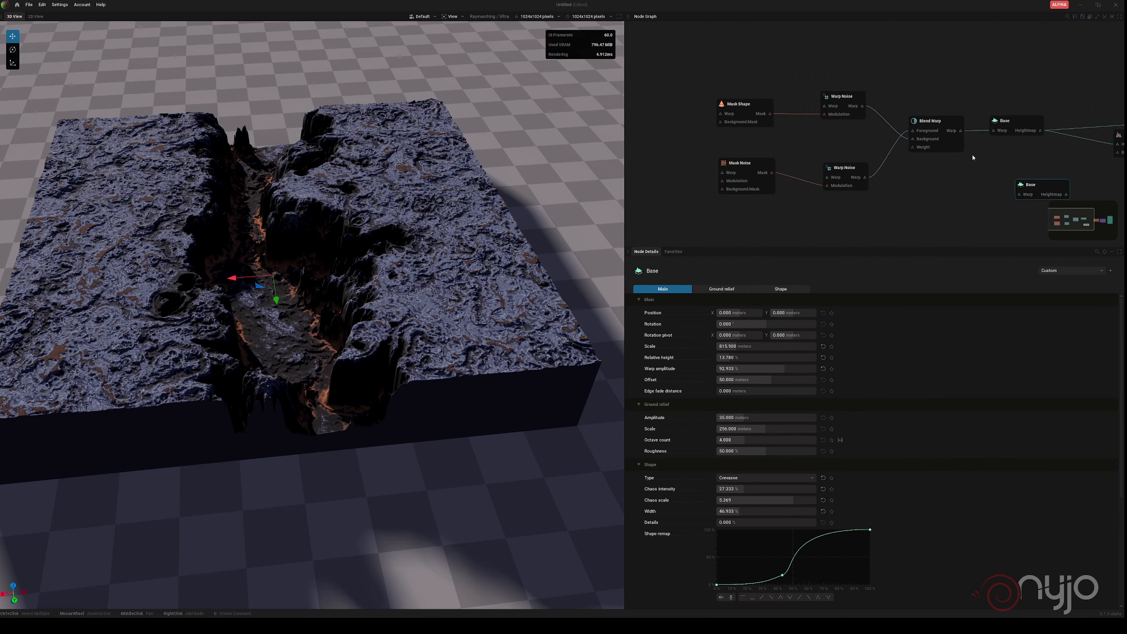
Enclose the mask, Warp Noise and Blend Warp nodes in a comment titled "Warps" and move the group away from the Base nodes
left_click_drag(682, 59, 972, 217)
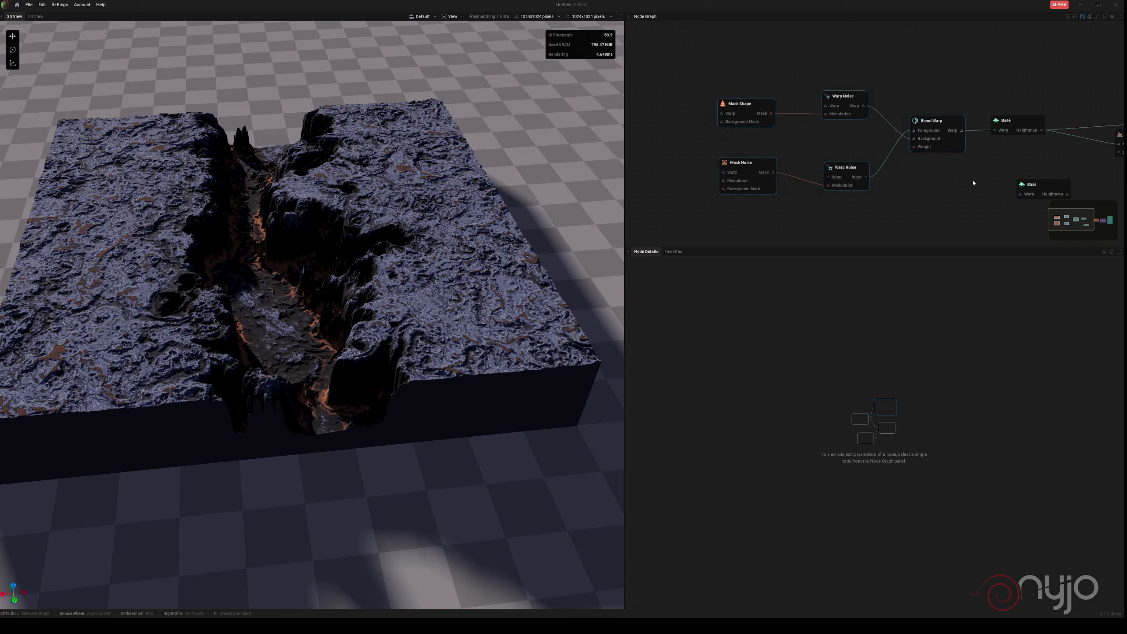
right_click(952, 125)
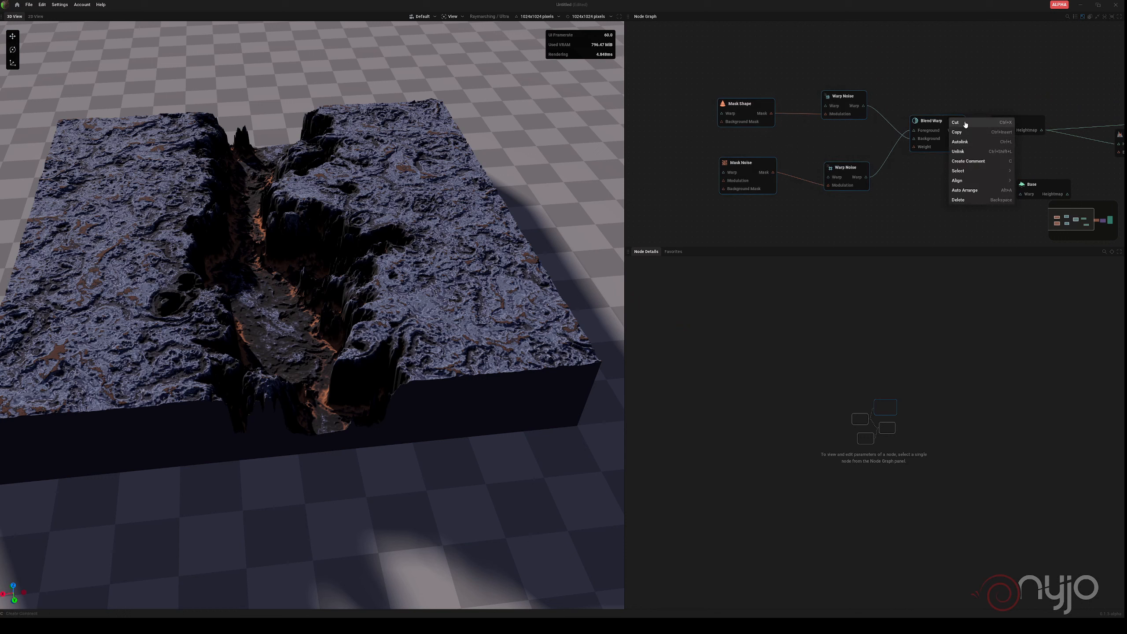
left_click(970, 164)
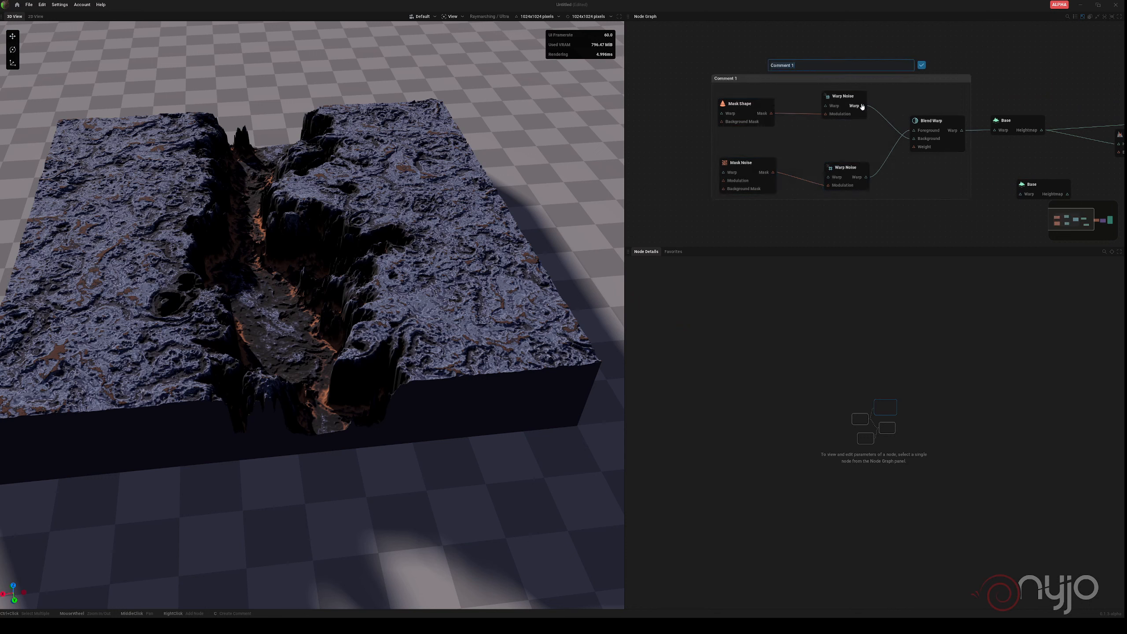
type("Wap")
key("Return")
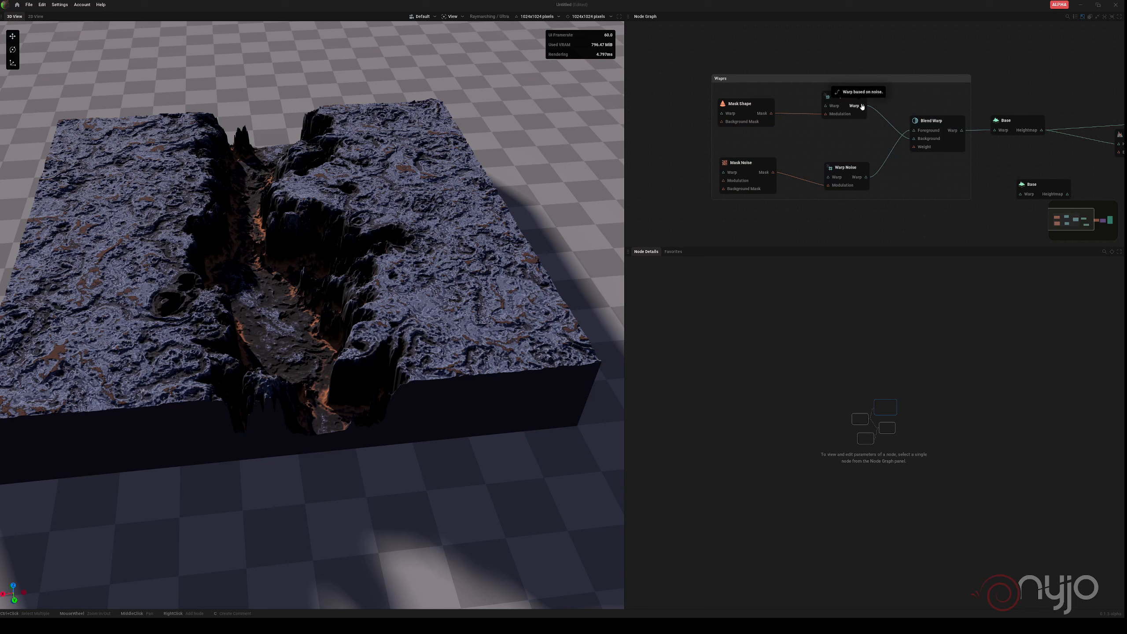
right_click(728, 81)
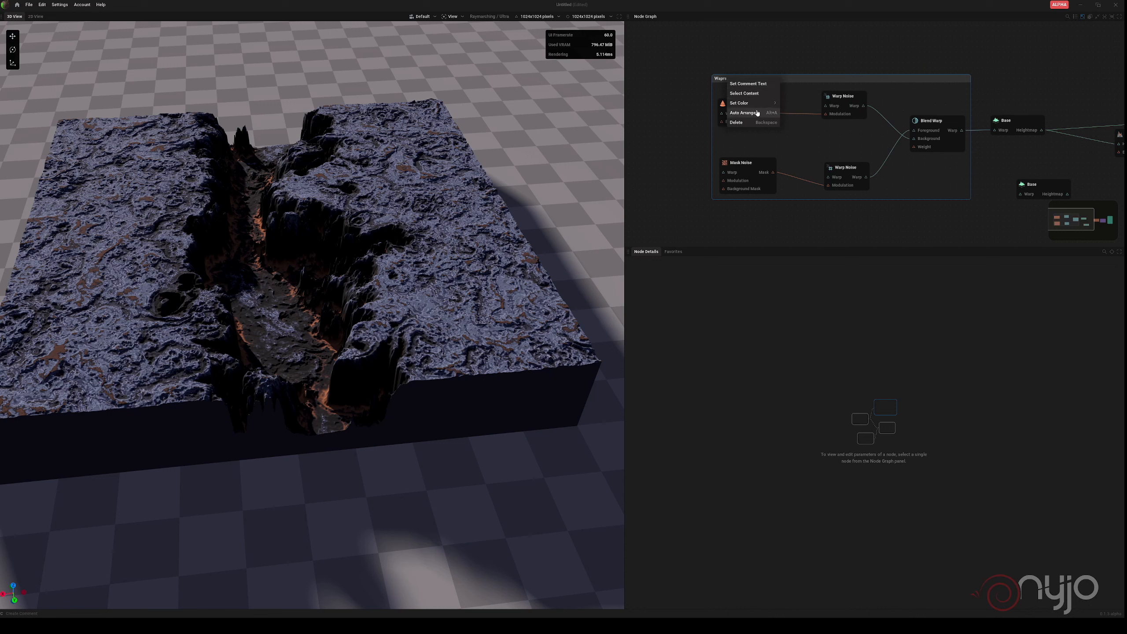
double_click(730, 77)
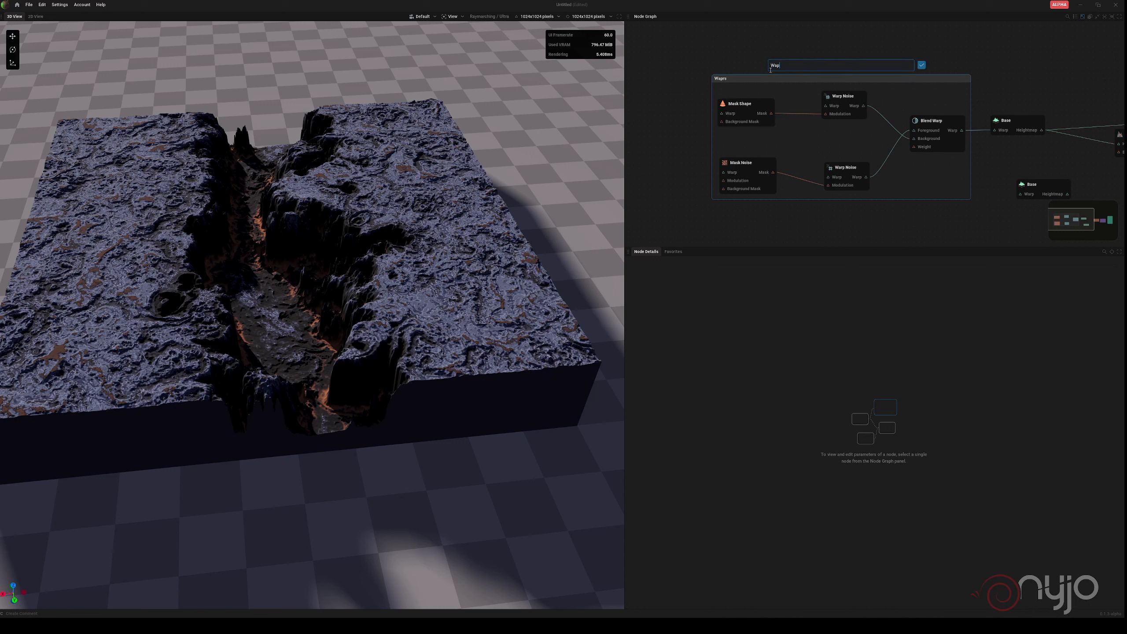
type("ps")
key("Return")
left_click_drag(862, 90, 798, 89)
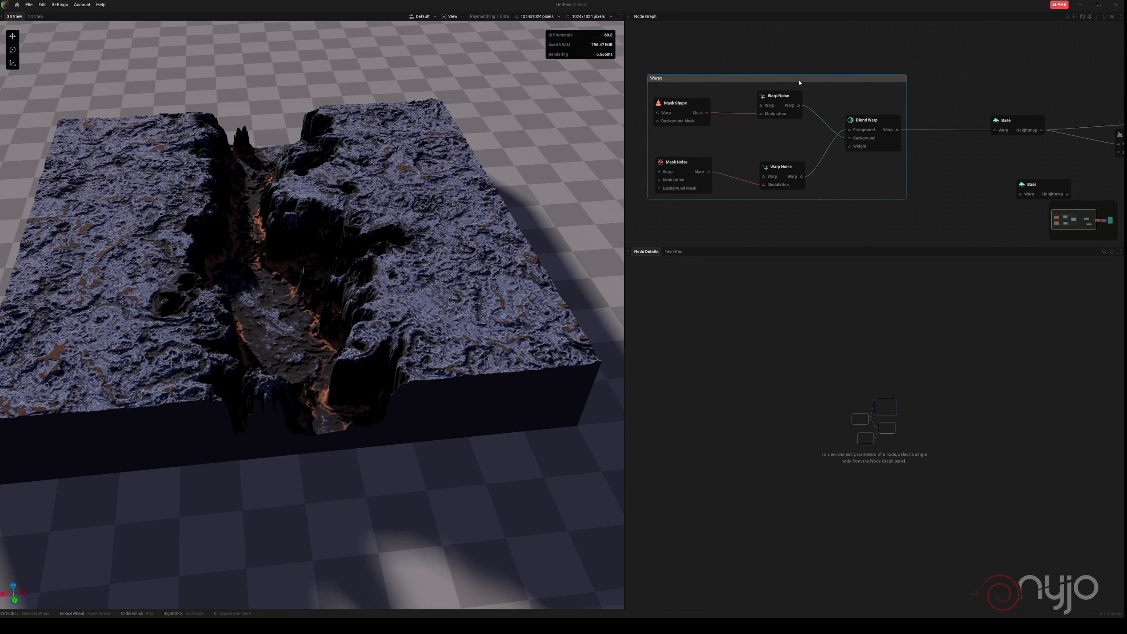
Rearrange the two Base nodes and connect the copied Base's heightmap to the Mask Occlusion and Renderer heightmap inputs
middle_click_drag(971, 72, 807, 70)
left_click_drag(851, 118, 833, 83)
left_click_drag(886, 189, 954, 141)
left_click_drag(854, 150, 1095, 113)
left_click_drag(833, 141, 844, 143)
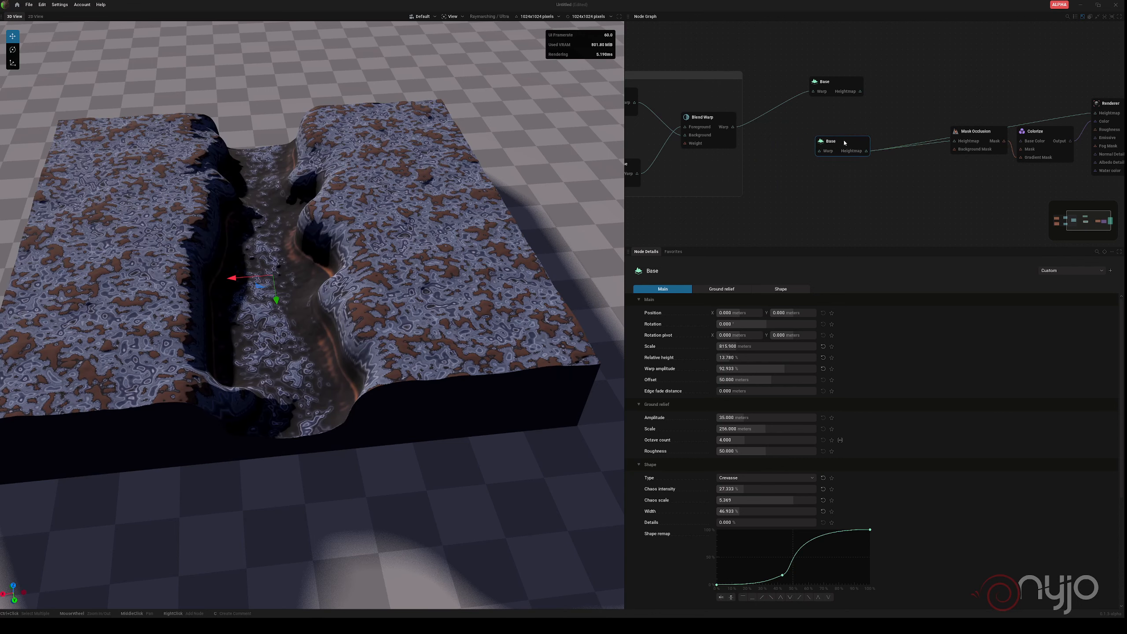
Change the copied Base node's shape type to Mountain Ridge and reset its scale, relative height and warp amplitude to defaults
left_click(733, 477)
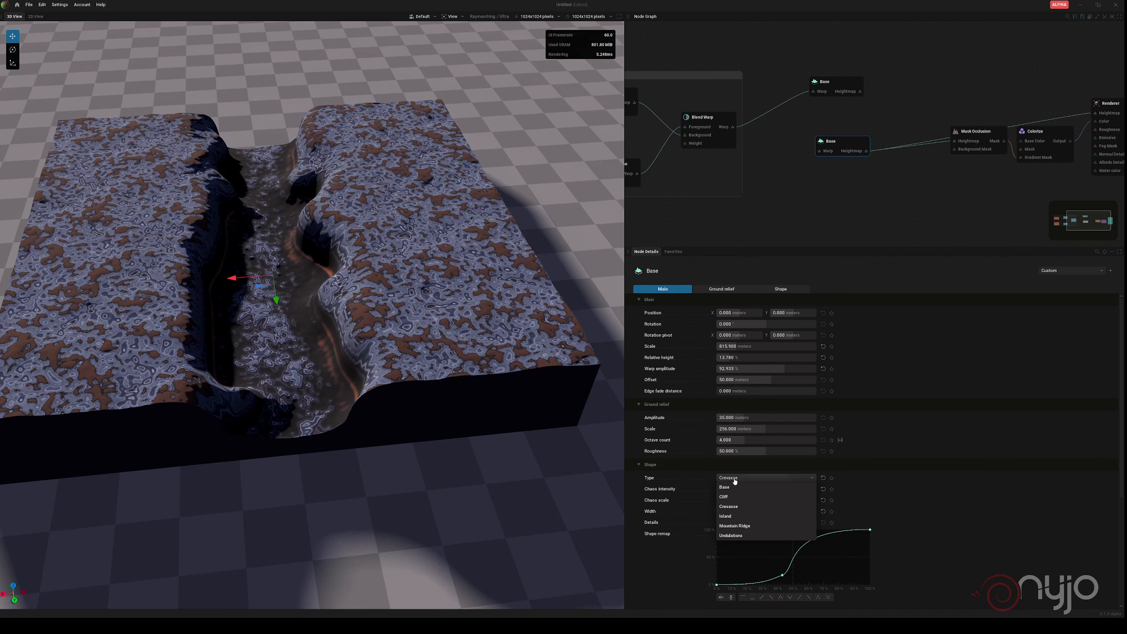
left_click(736, 526)
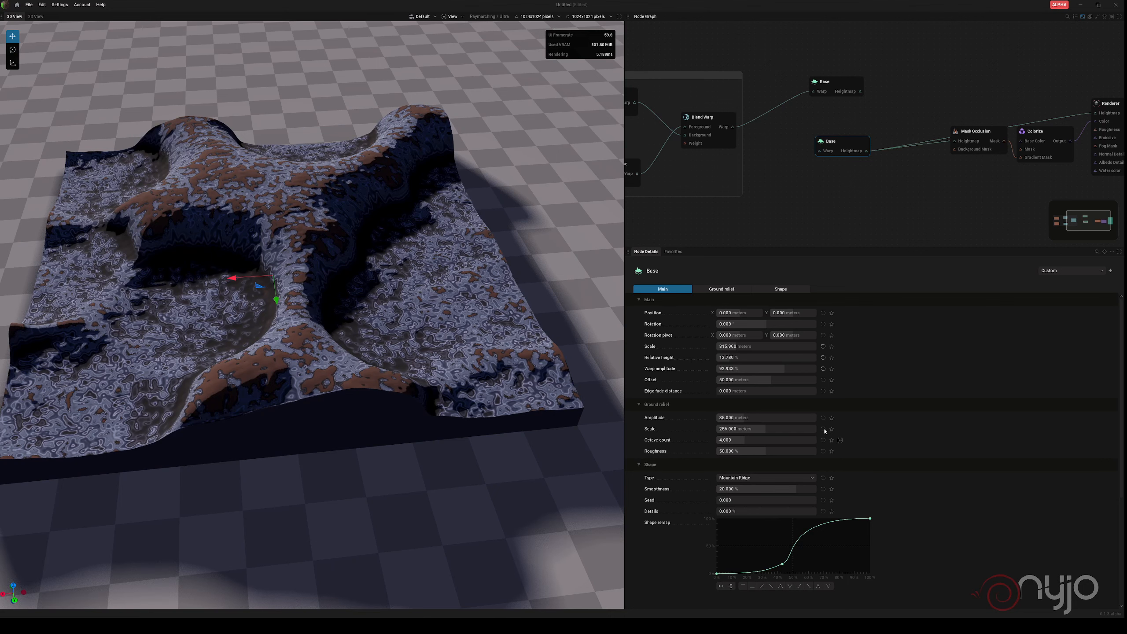
left_click(823, 347)
left_click(823, 357)
left_click(823, 369)
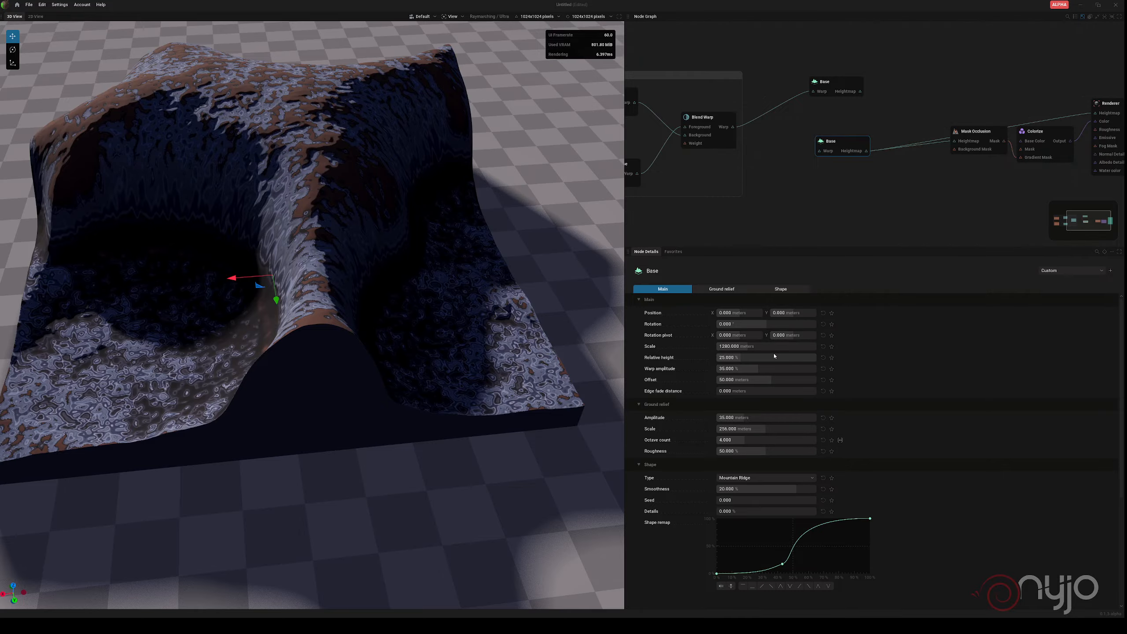
Set the copied Base's shape details to about 38 % and smooth its shape remap curve by deleting the middle point and shortening the end handle
left_click(747, 511)
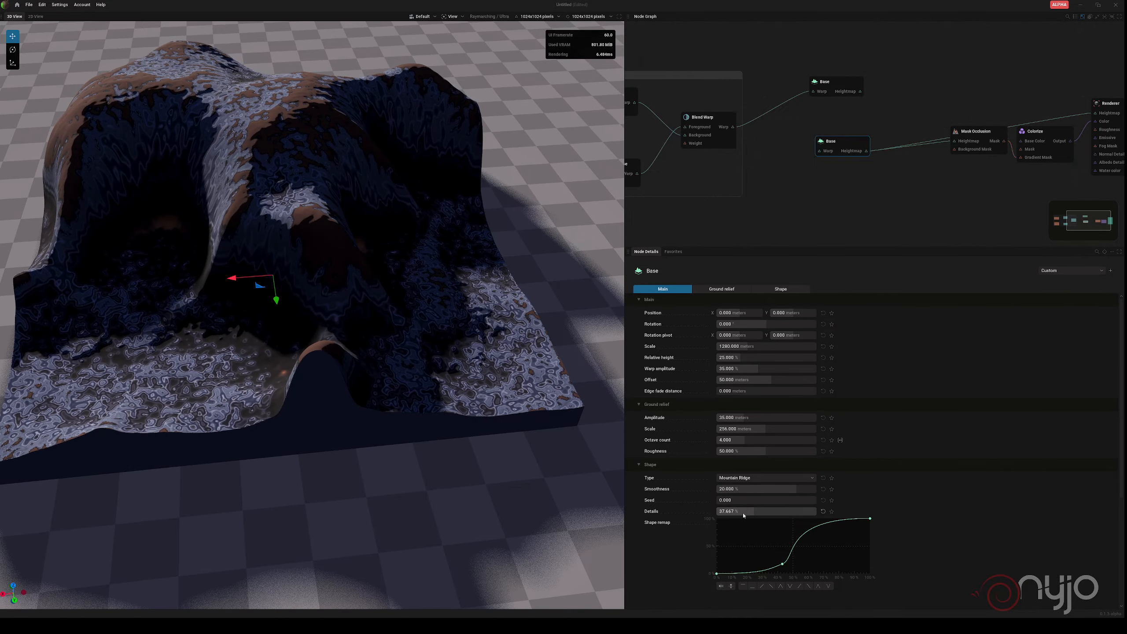
left_click(754, 511)
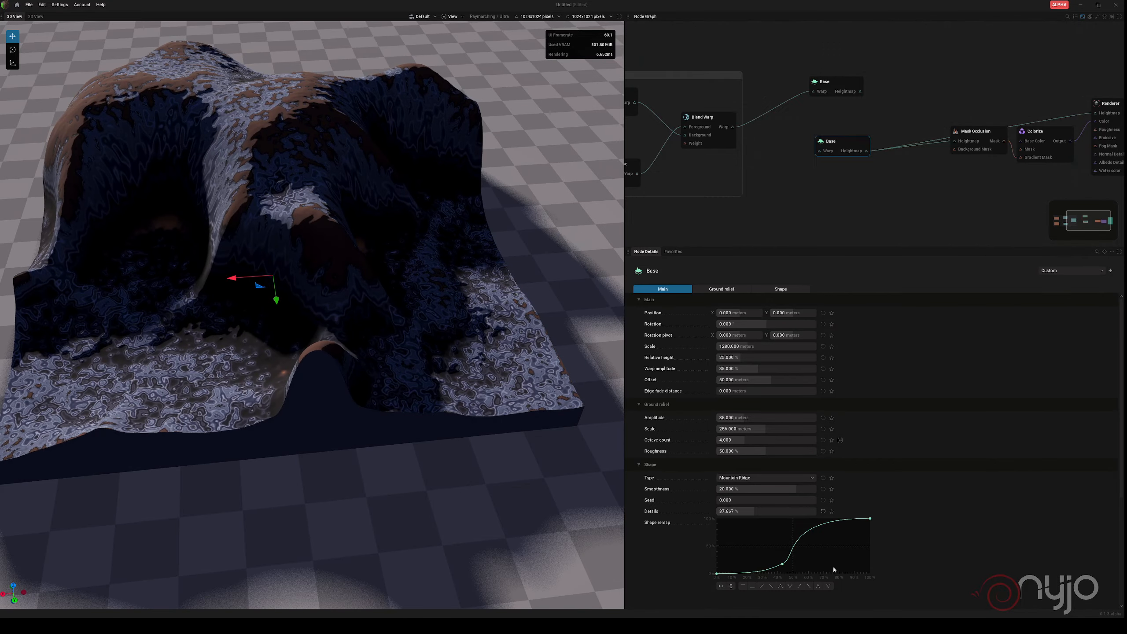
right_click(781, 564)
left_click(801, 601)
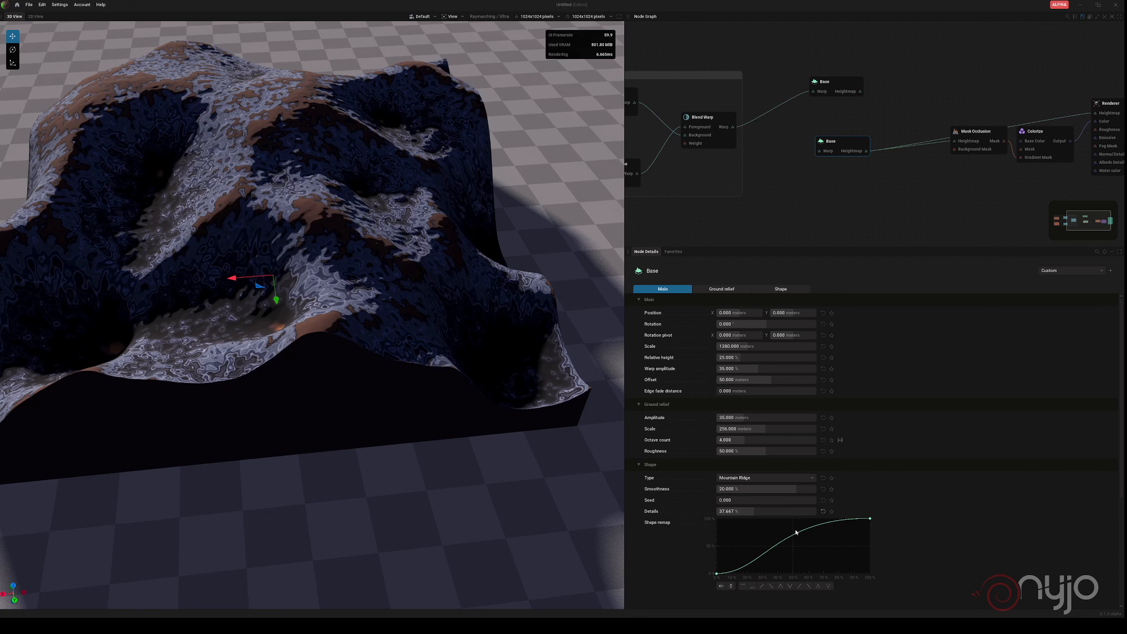
left_click(870, 518)
left_click_drag(775, 518, 847, 523)
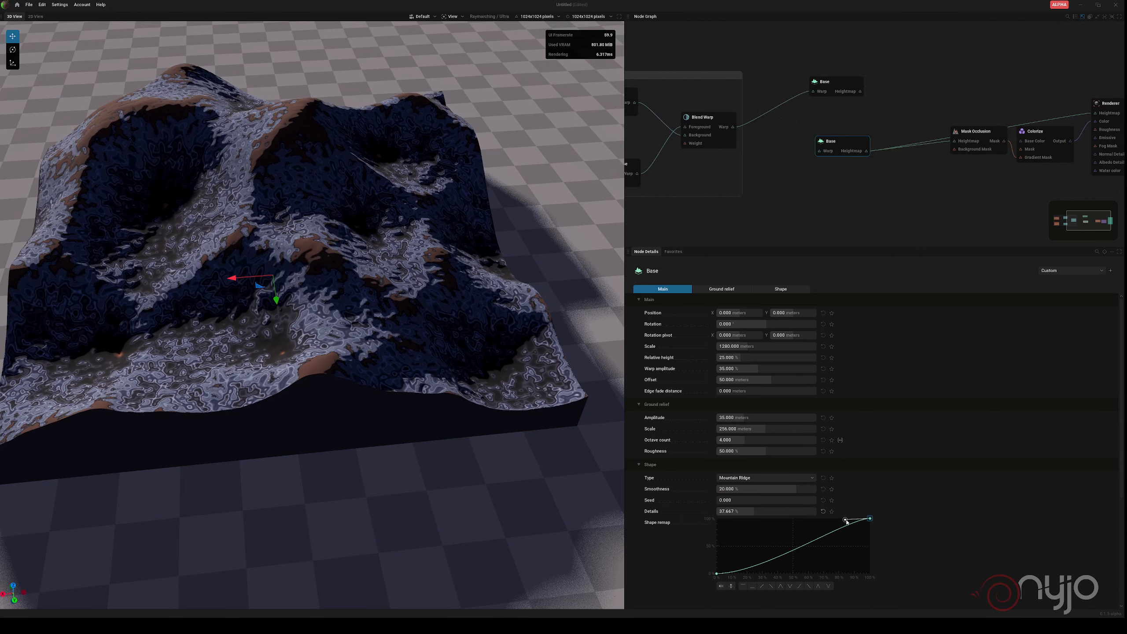
left_click(717, 574)
Set the copied Base node's scale to about 870 meters and its relative height to about 32.6 %
mouse_move(765, 347)
left_mouse_down()
mouse_move(736, 347)
mouse_move(775, 358)
mouse_move(753, 354)
mouse_move(762, 347)
left_mouse_up()
mouse_move(248, 279)
middle_mouse_down()
mouse_move(209, 322)
mouse_move(173, 330)
mouse_move(222, 279)
mouse_move(231, 284)
middle_mouse_up()
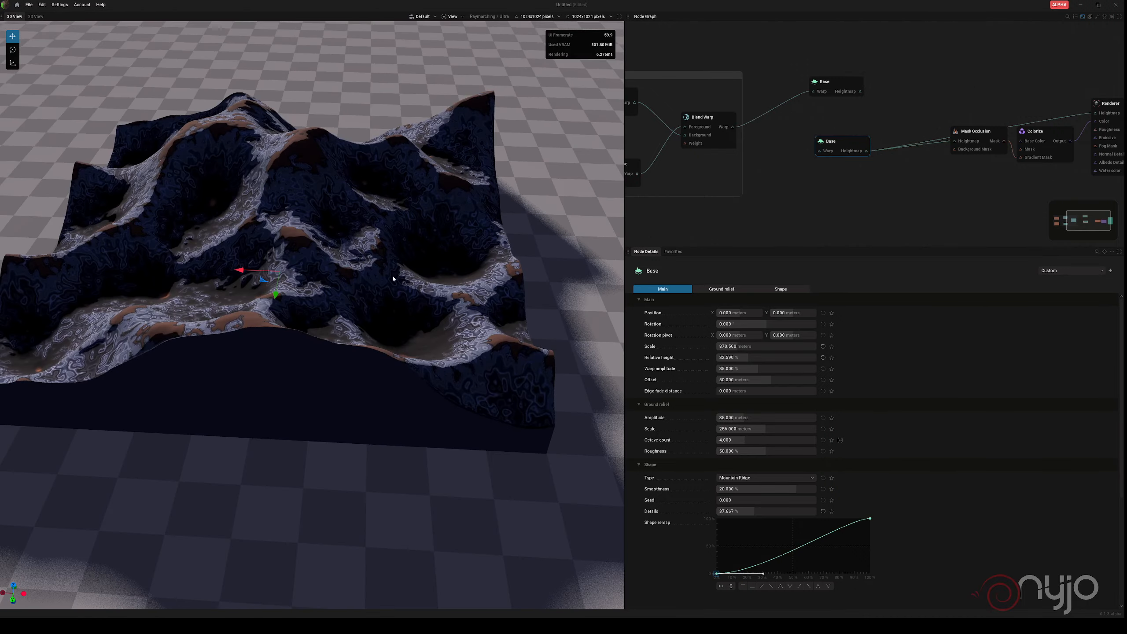
Add a Warp Noise node feeding the copied Base node's warp input
left_click_drag(838, 150, 844, 167)
right_click(782, 178)
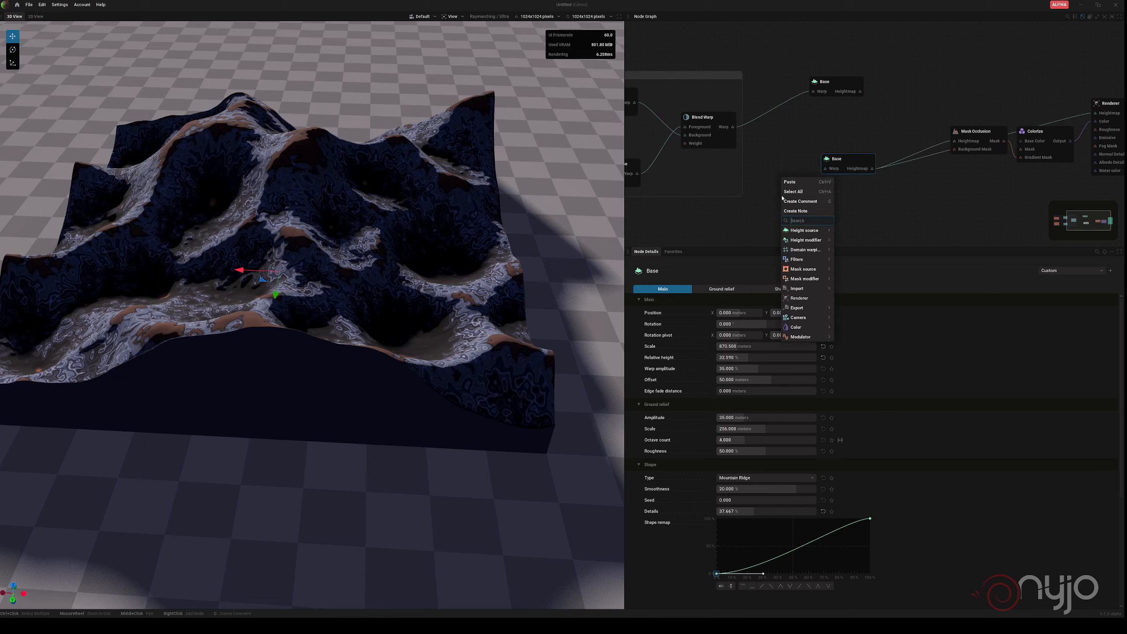
mouse_move(805, 232)
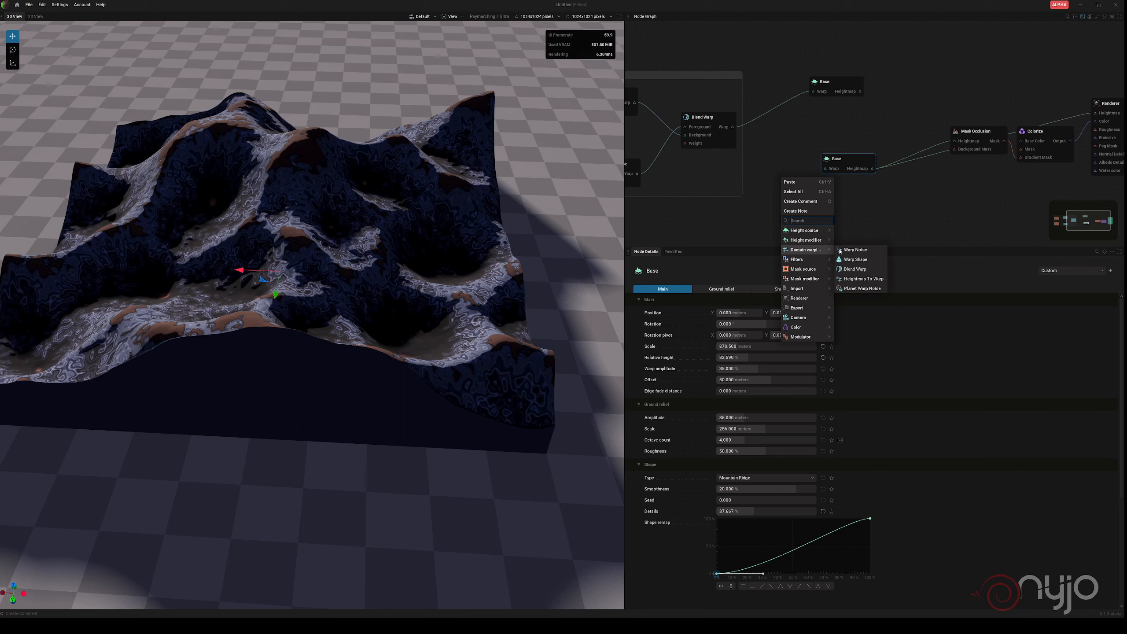
left_click(855, 250)
left_click_drag(849, 163, 843, 190)
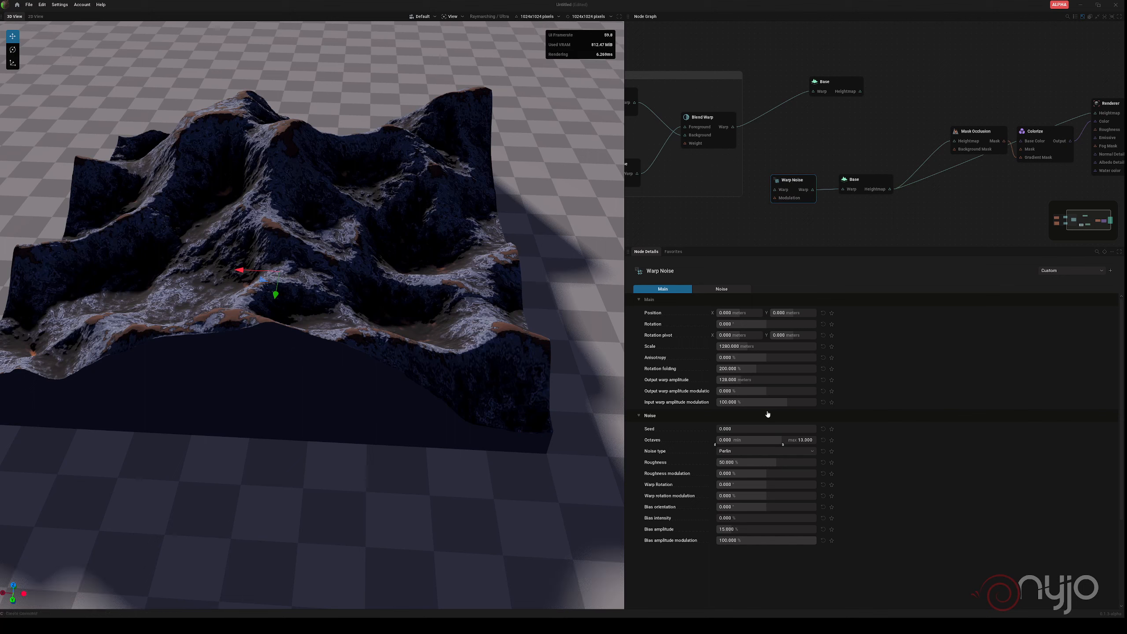
Set the new Warp Noise node's roughness to about 58 % and its roughness modulation to about 38 %
left_click_drag(744, 464, 756, 464)
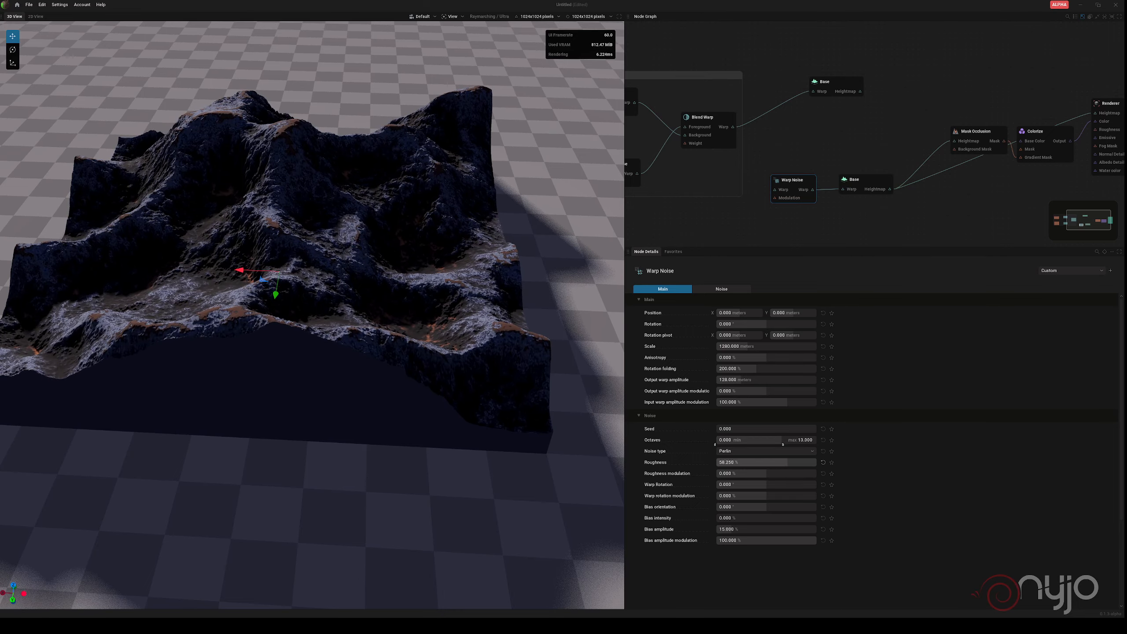
left_click(756, 476)
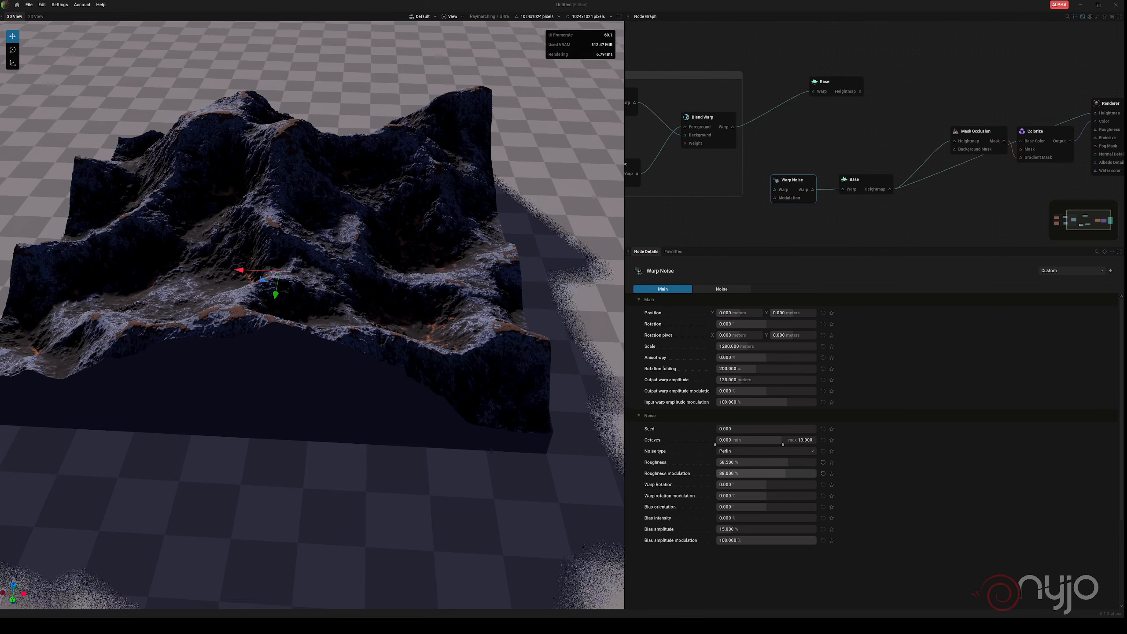
Set the Warp Noise node's warp rotation to 7.2°, bias orientation to 57.6°, bias intensity to 25 %, scale to about 638 meters and anisotropy to 30 %
mouse_move(748, 485)
left_mouse_down()
mouse_move(776, 485)
mouse_move(753, 484)
left_mouse_up()
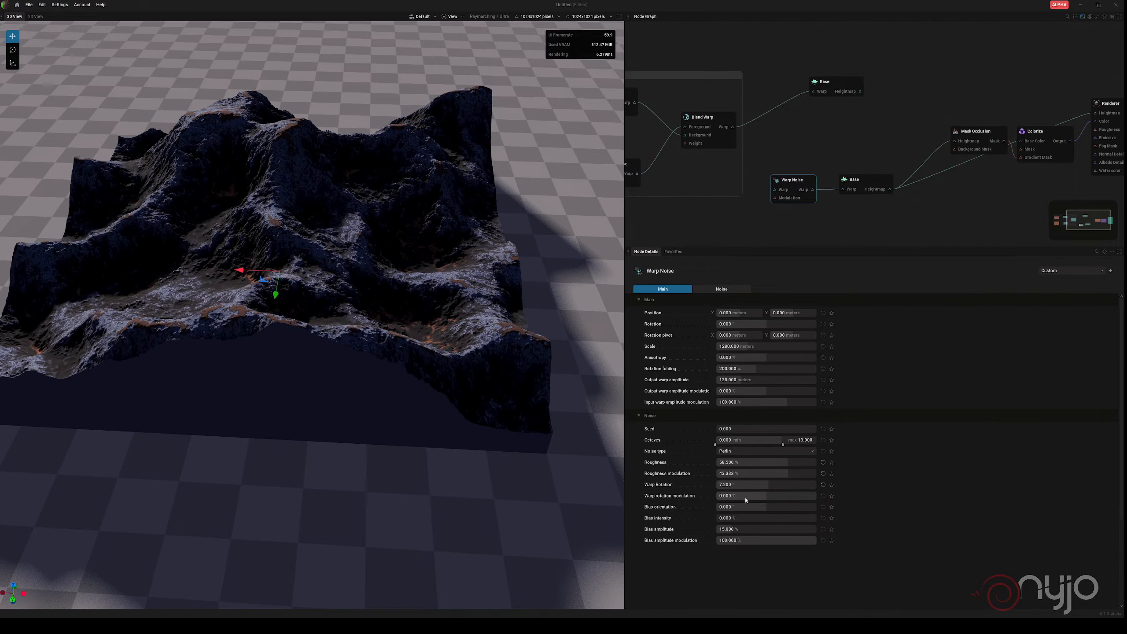
left_click_drag(752, 509, 761, 530)
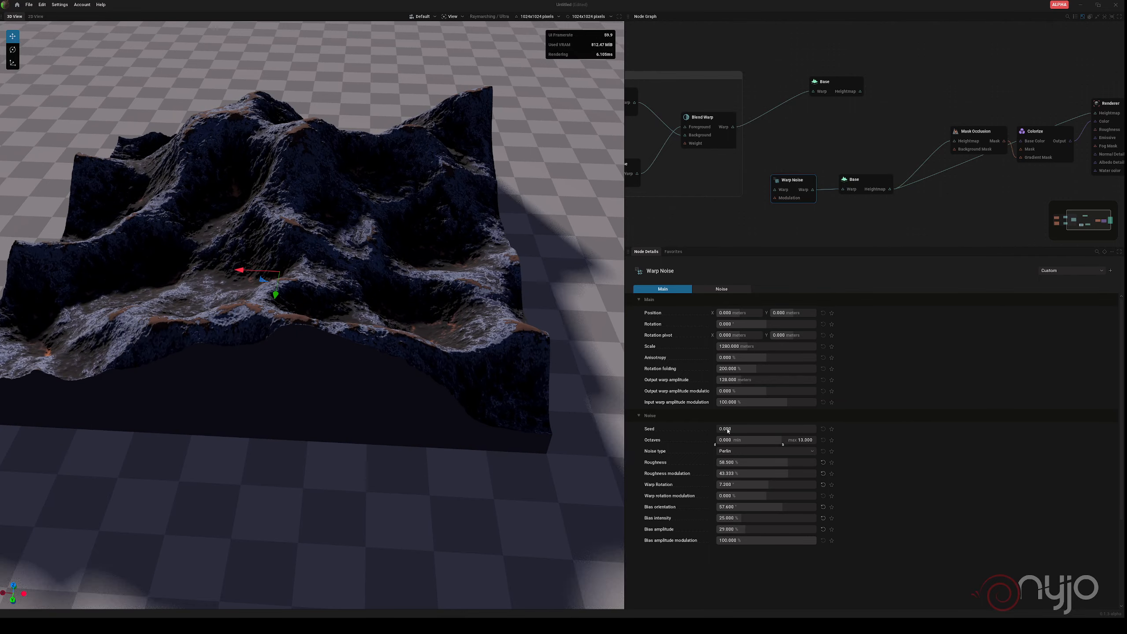
left_click_drag(748, 347, 720, 346)
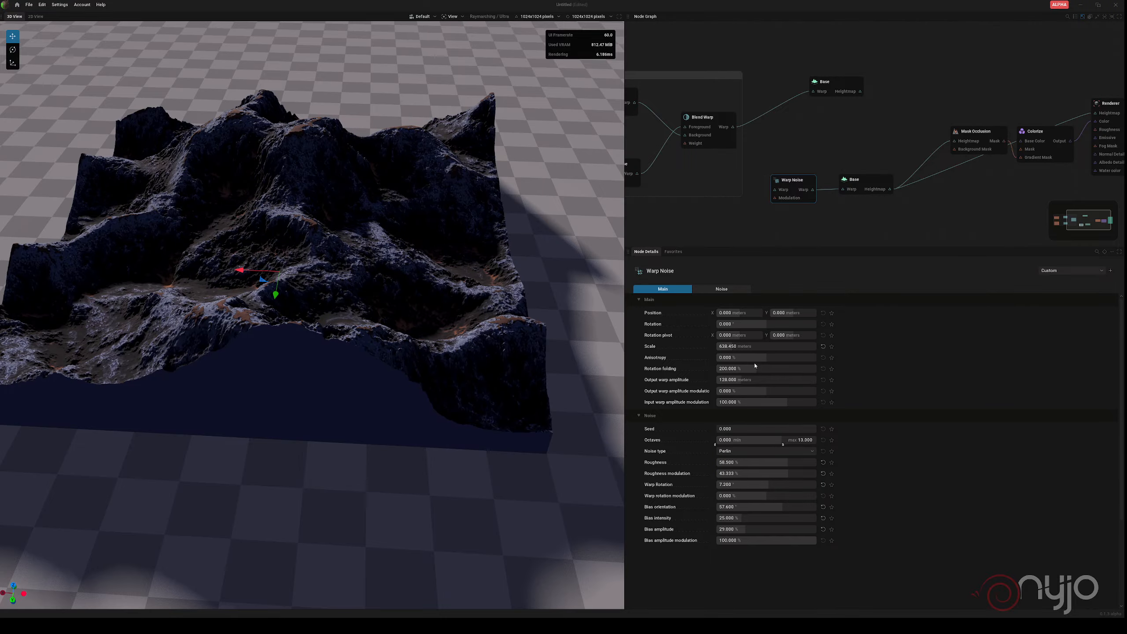
left_click_drag(754, 362, 768, 362)
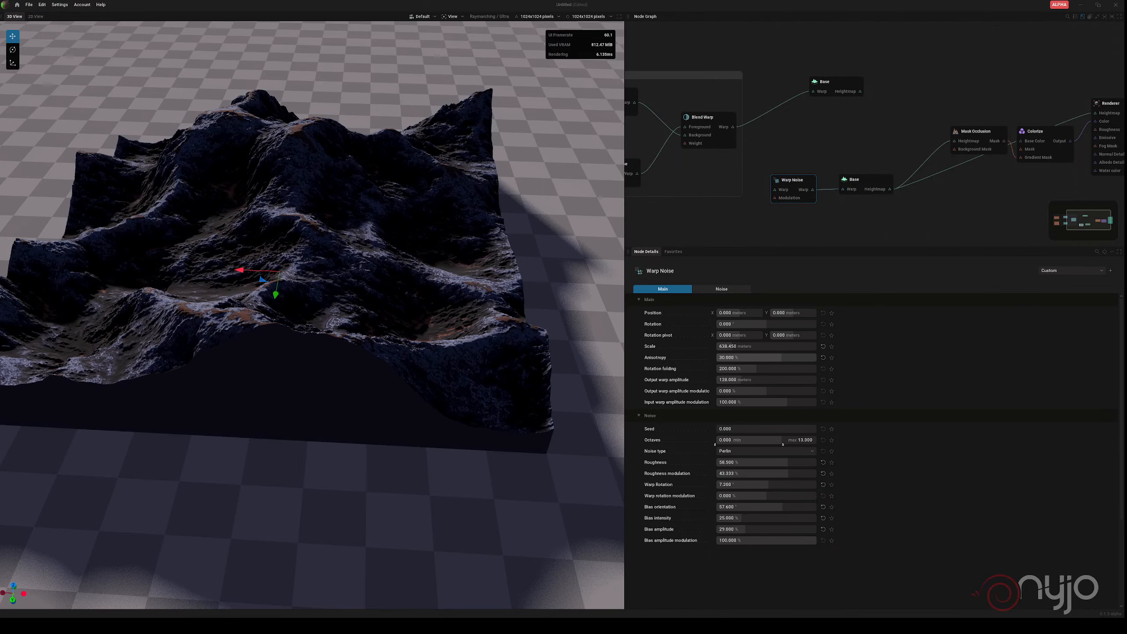
Set the edge fade distance of the Mountain Ridge Base node to about 314 meters
left_click(863, 182)
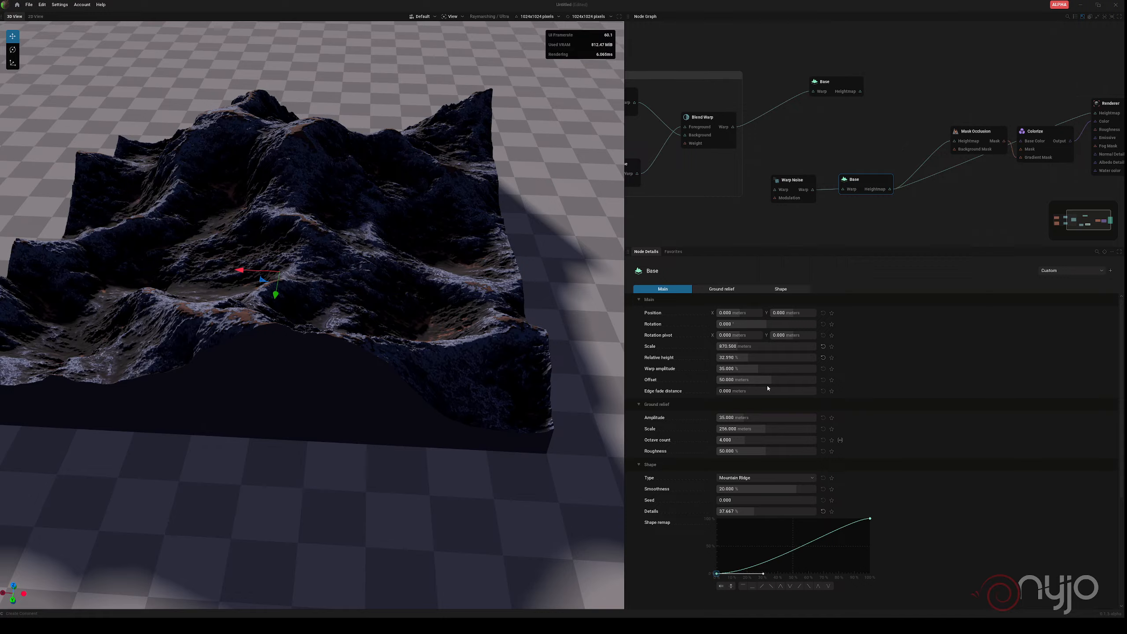
left_click_drag(757, 394, 859, 392)
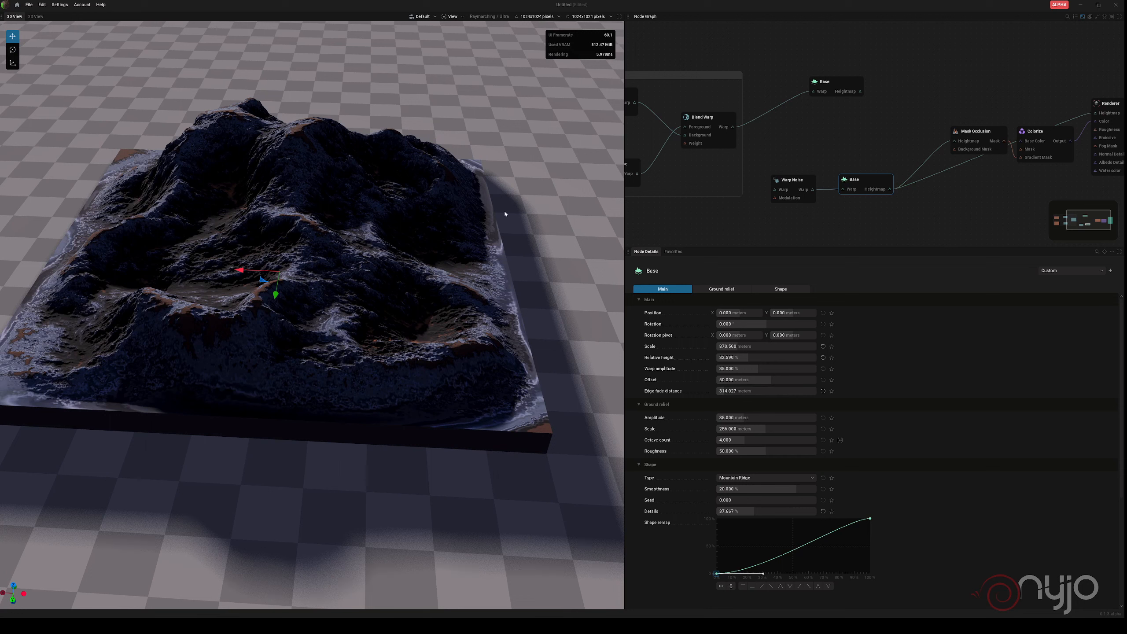
Add a Blend Heightmap node combining the two Base heightmaps and feed its output to the Renderer and Mask Occlusion nodes
right_click(846, 118)
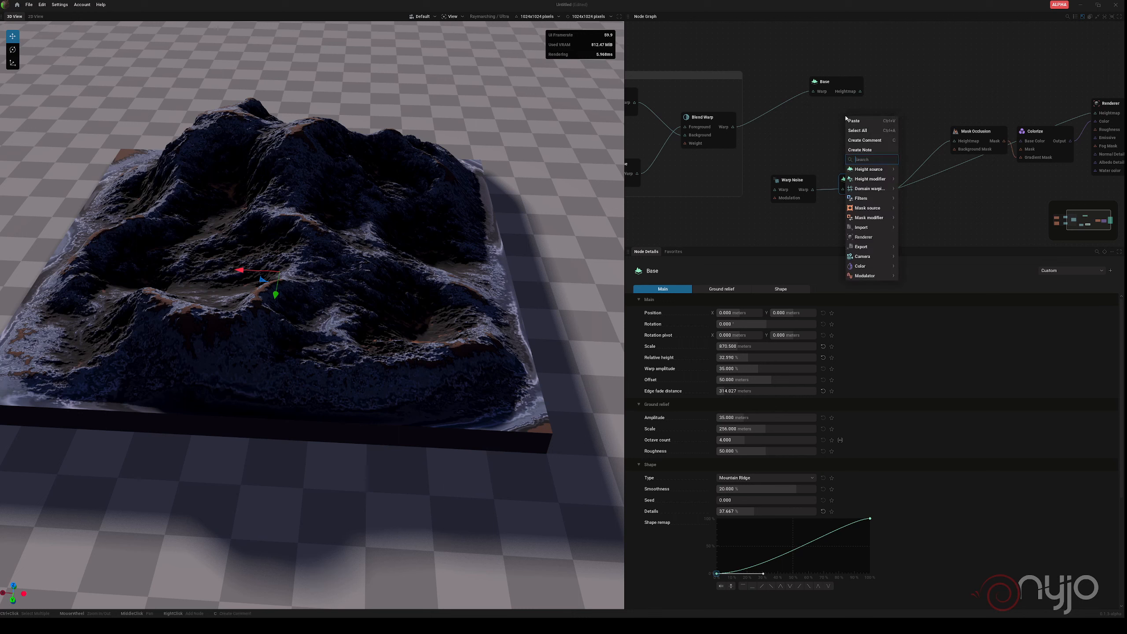
mouse_move(874, 176)
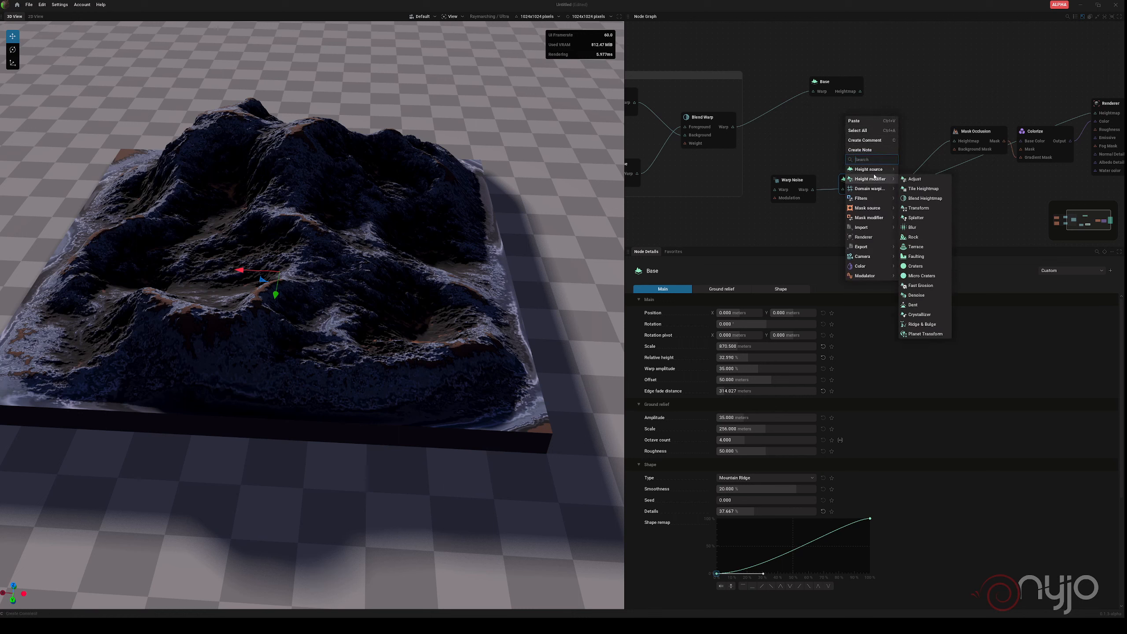
left_click(926, 199)
left_click_drag(887, 124, 940, 77)
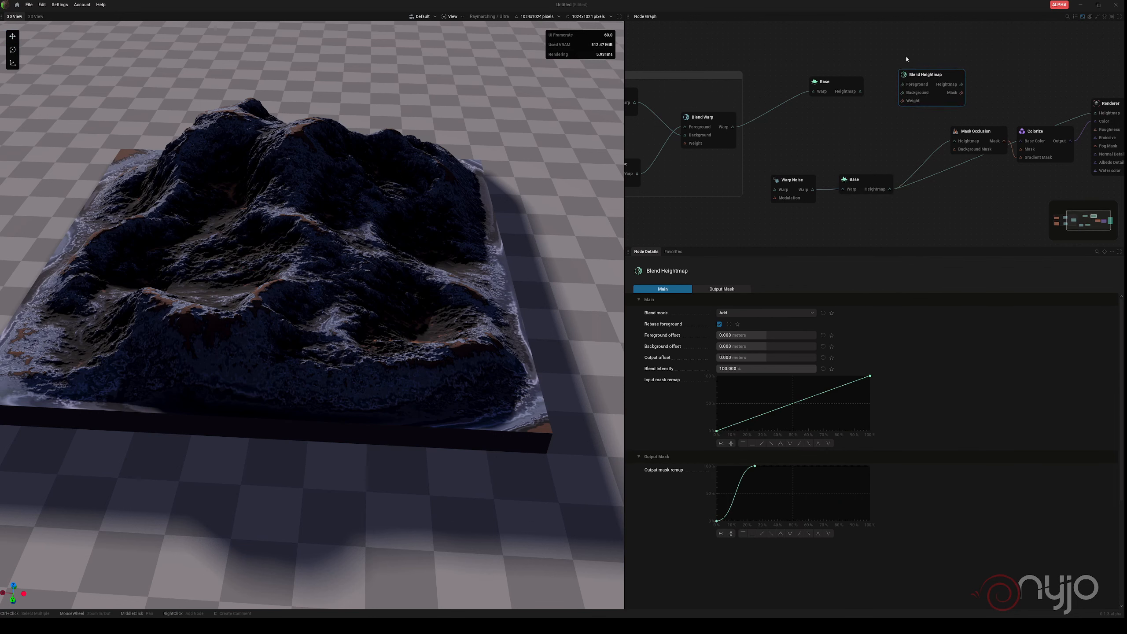
left_click_drag(890, 189, 1095, 114)
left_click_drag(961, 93, 954, 141)
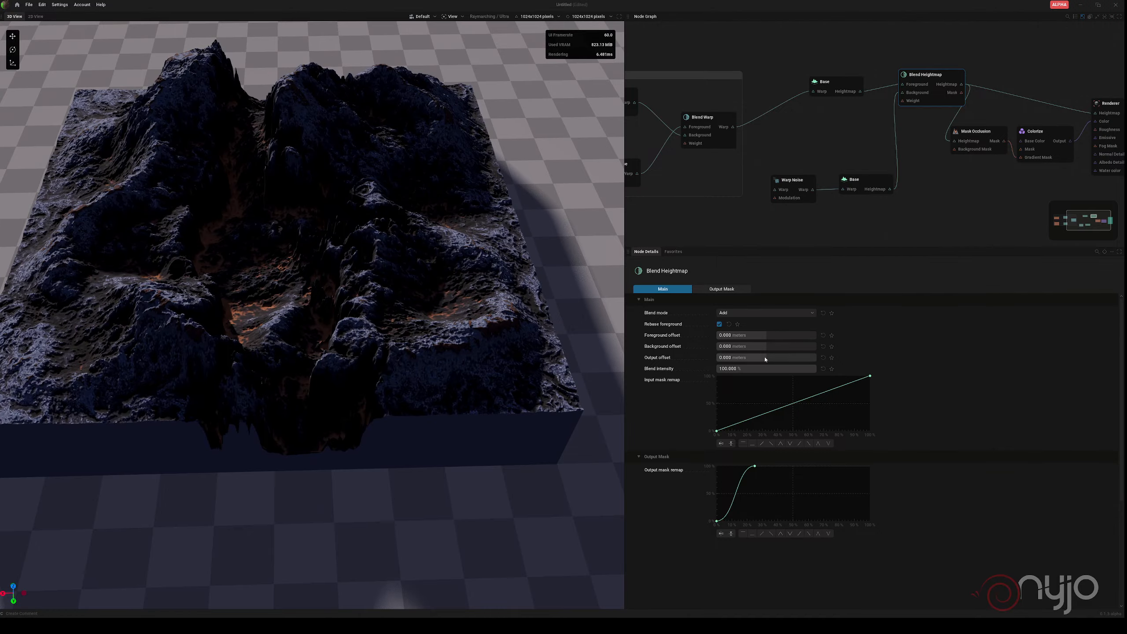
Set the Blend Heightmap's output offset to about -65 meters and shift the output mask remap's upper point to about 17 %
mouse_move(760, 369)
left_mouse_down()
mouse_move(659, 369)
mouse_move(759, 369)
left_mouse_up()
left_click_drag(755, 358, 733, 335)
double_click(778, 332)
left_click(824, 337)
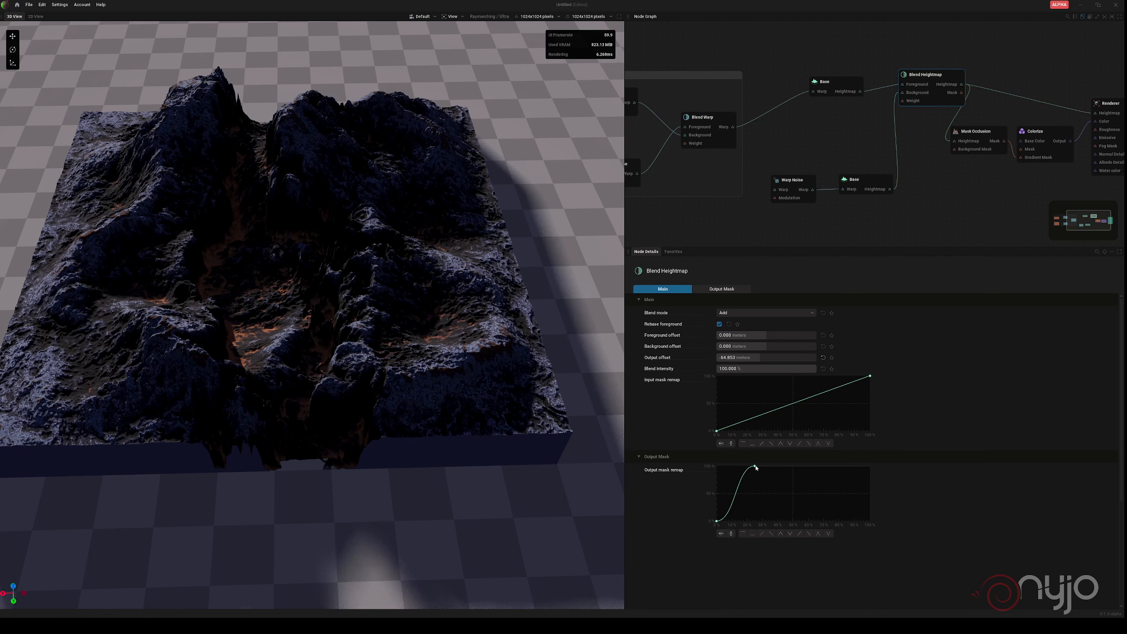
mouse_move(755, 468)
left_mouse_down()
mouse_move(816, 464)
mouse_move(744, 466)
left_mouse_up()
Try Bezier interpolation on the end point of the input mask remap curve and restore the linear curve
right_click(870, 377)
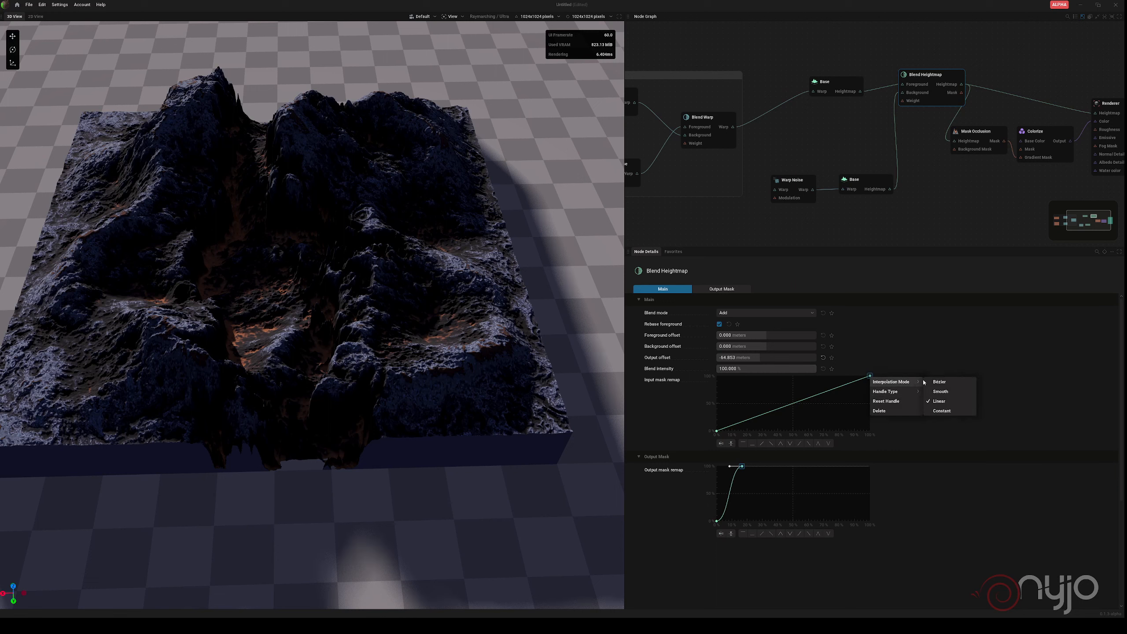
left_click(938, 382)
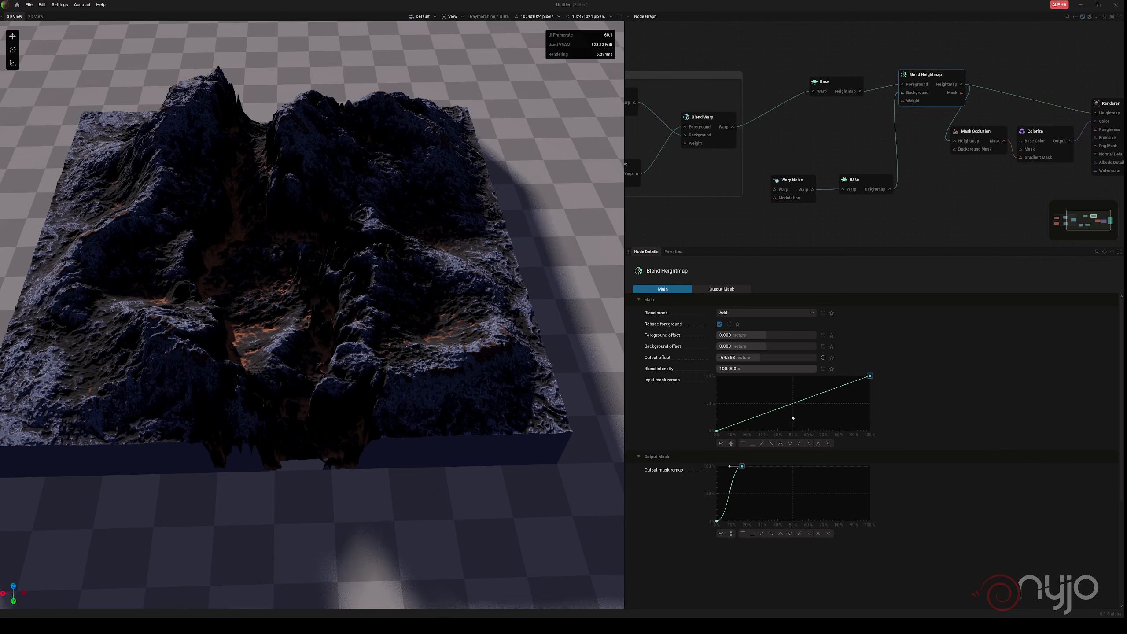
mouse_move(788, 407)
left_mouse_down()
mouse_move(788, 392)
mouse_move(792, 422)
left_mouse_up()
left_click(762, 444)
Make the Mountain Ridge Base the foreground and the crevasse Base the background of the blend, with blend intensity at about 38 %
left_click_drag(891, 189, 902, 92)
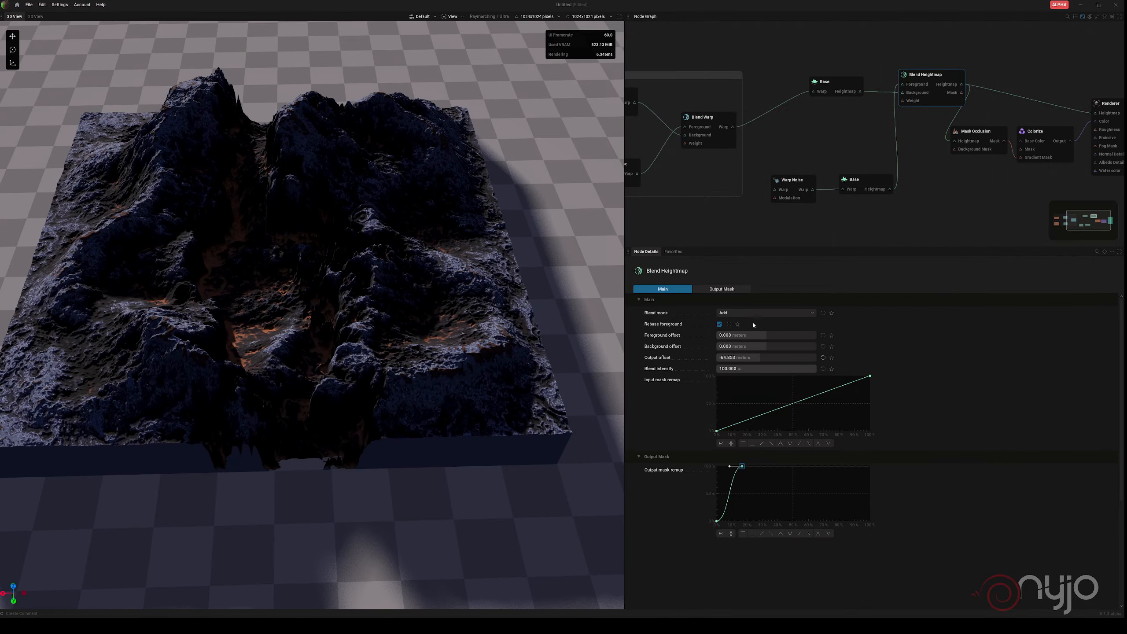
mouse_move(760, 372)
left_mouse_down()
mouse_move(730, 371)
mouse_move(773, 371)
mouse_move(739, 372)
mouse_move(770, 371)
mouse_move(755, 371)
left_mouse_up()
Add a Mask Shape node feeding the Blend Heightmap's weight input and place it between the two Base nodes
left_click_drag(905, 101, 819, 133)
mouse_move(830, 146)
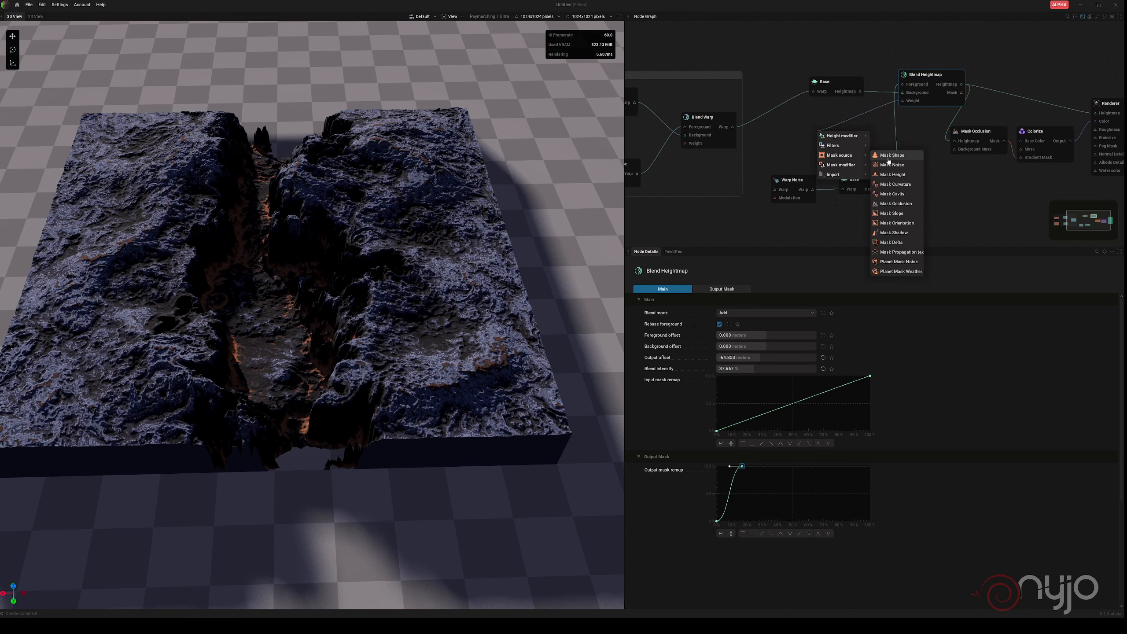
left_click(889, 157)
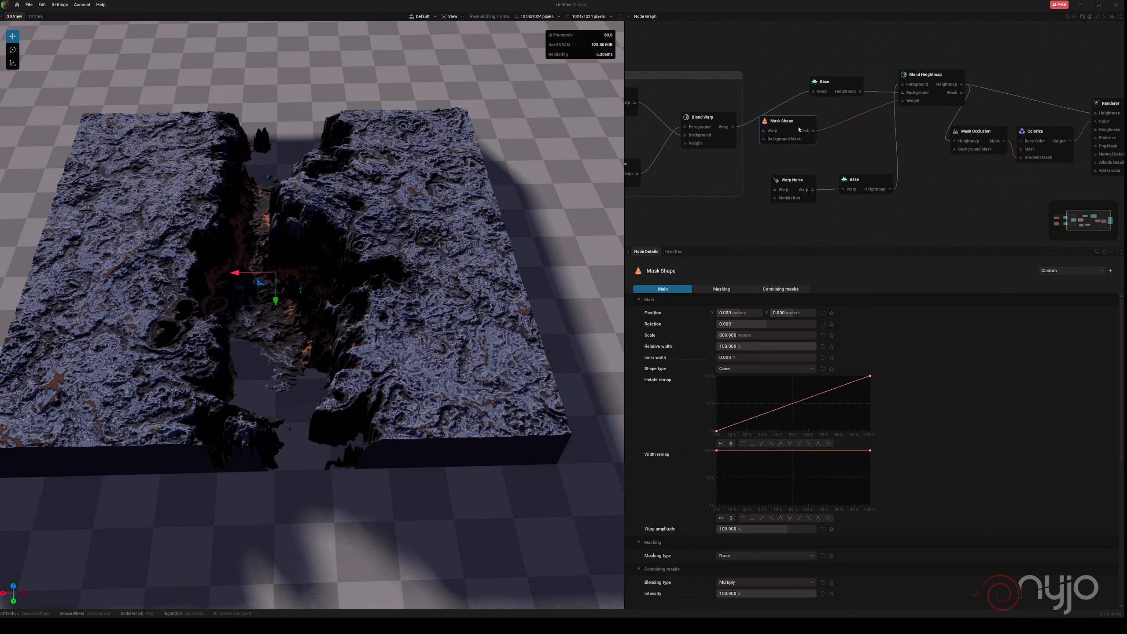
left_click_drag(792, 124, 833, 124)
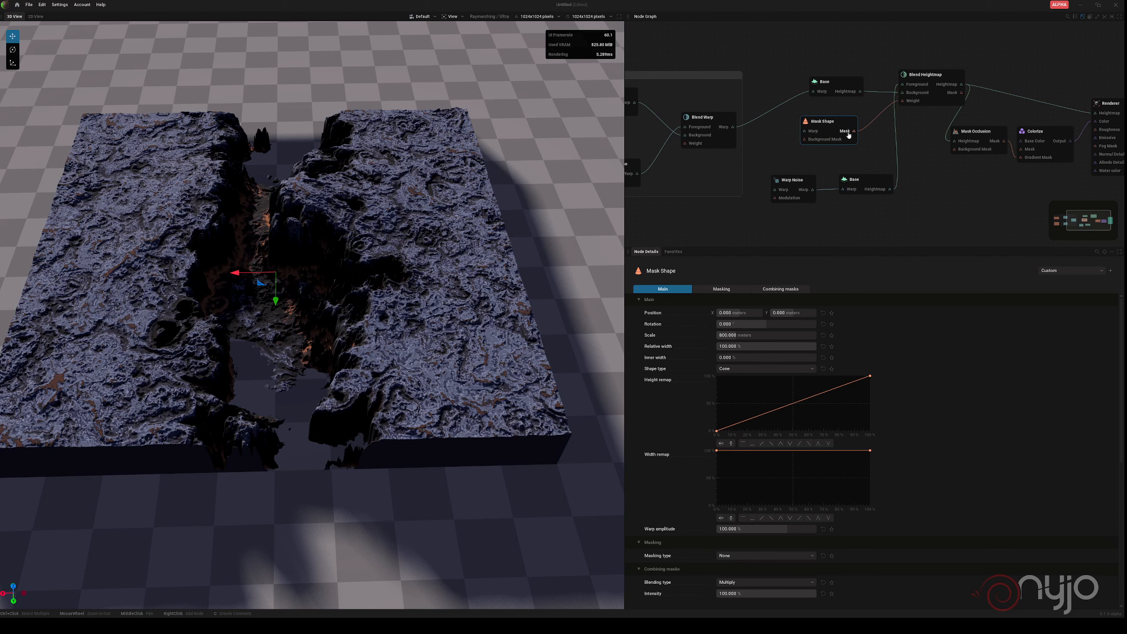
Preview the Mask Shape's mask, set its shape type to Pyramid and enlarge its scale to about 896 meters
left_click(848, 132)
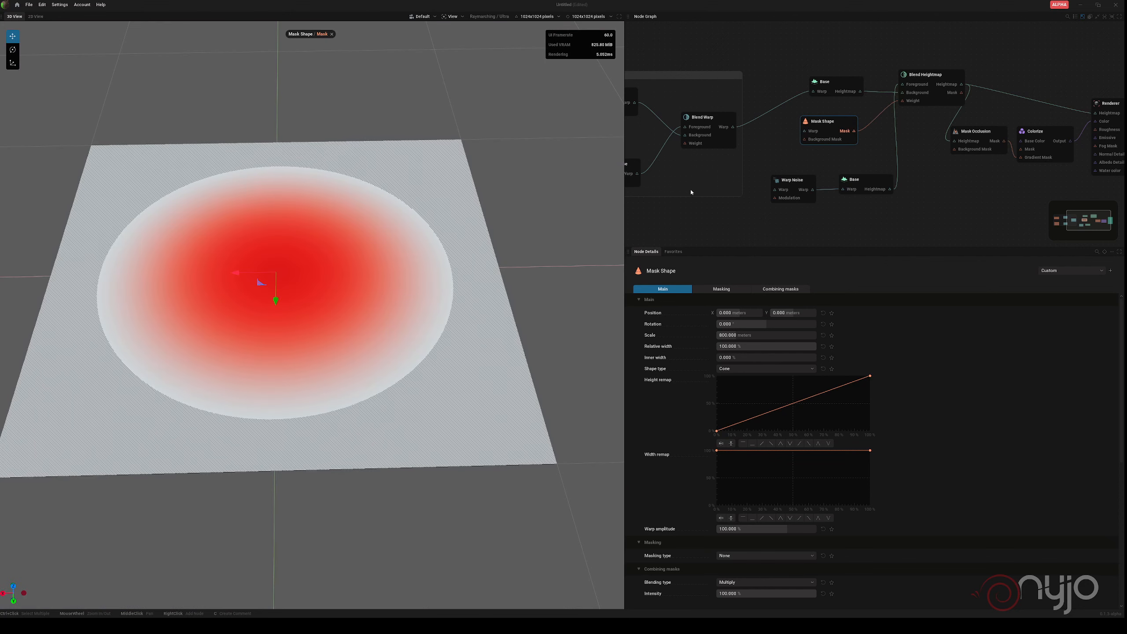
left_click(755, 367)
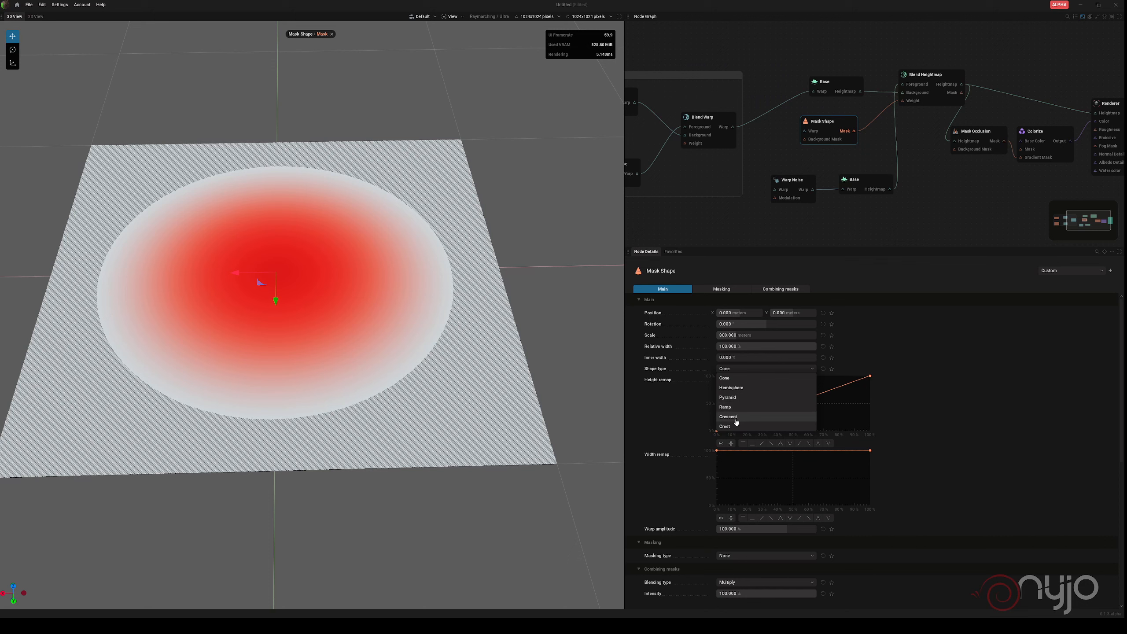
left_click(733, 388)
left_click(739, 369)
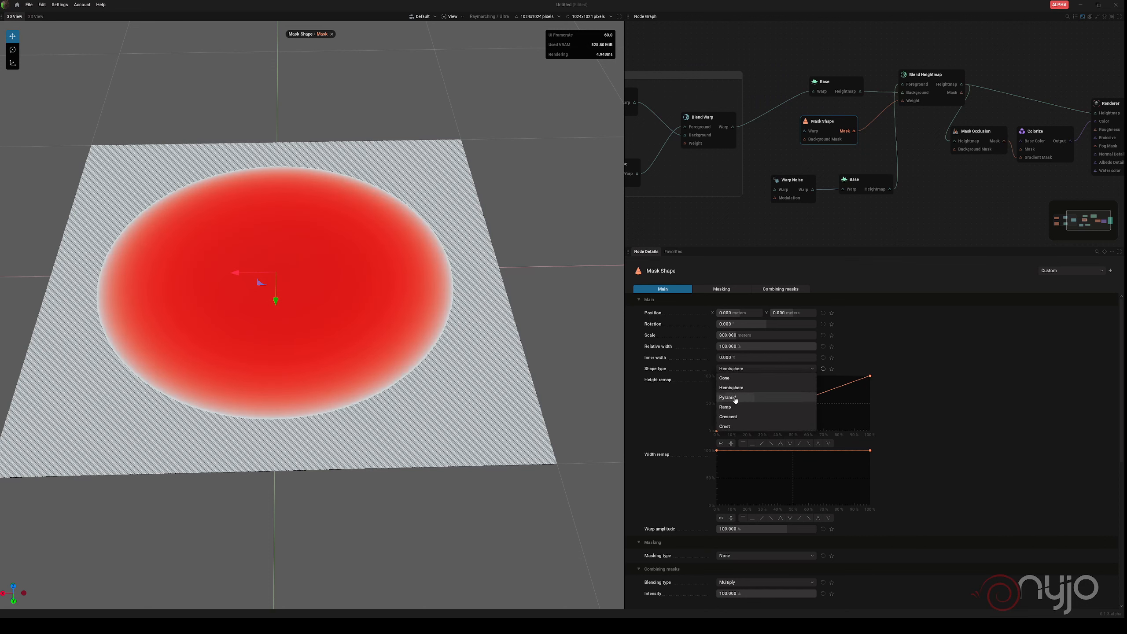
left_click(735, 398)
left_click_drag(757, 338, 775, 337)
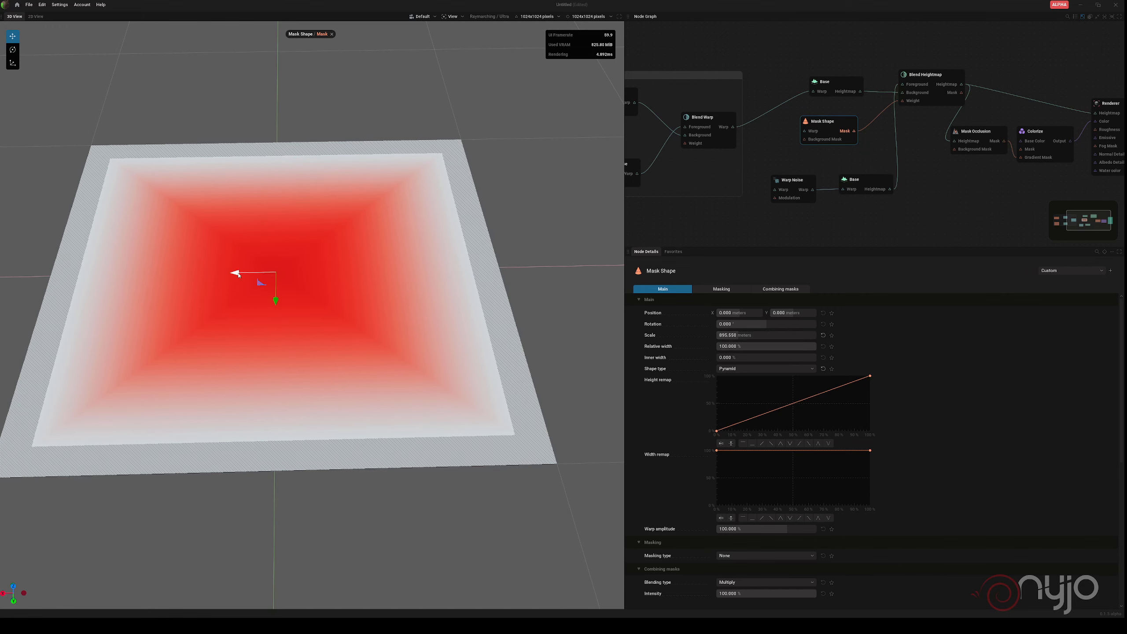
Offset the pyramid mask to X 341.333 meters, rotate it 30°, set its inner width to about 1.7 % and close the mask preview
left_click_drag(728, 318, 754, 324)
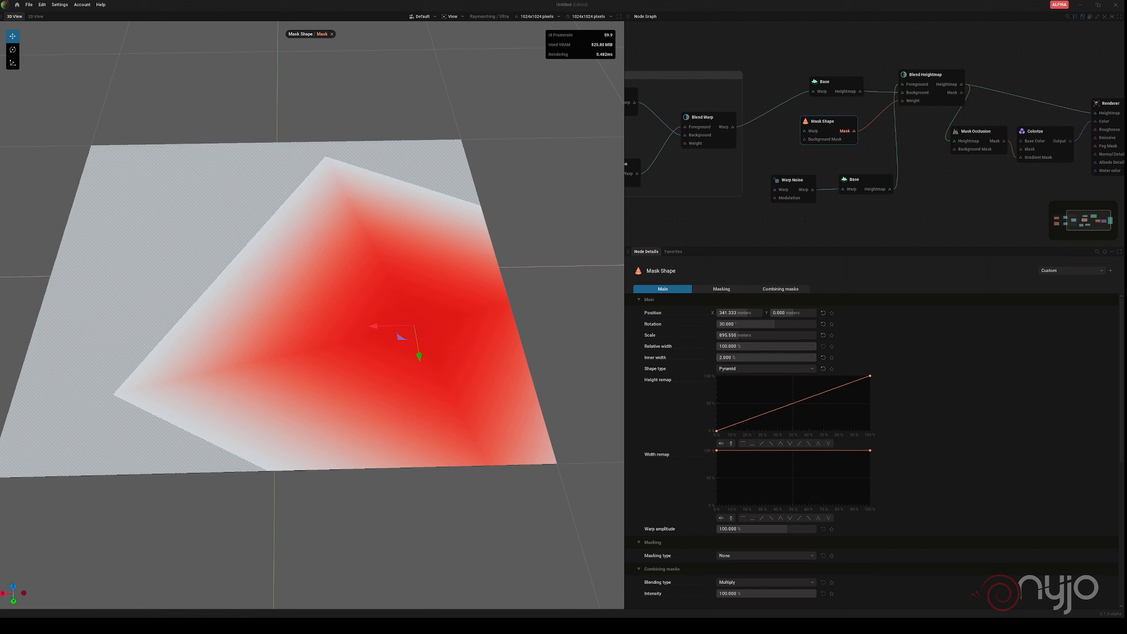
left_click_drag(746, 358, 747, 385)
left_click(331, 35)
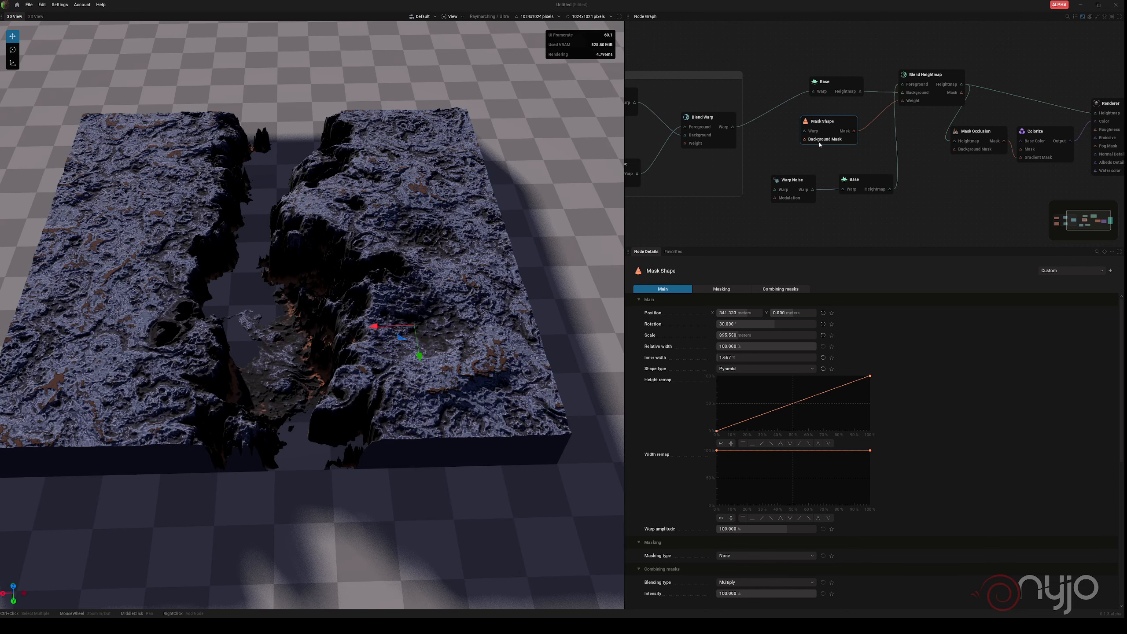
Set the Blend Heightmap's blend intensity to 100 %, output offset to about -44 meters and background offset to about 6.8 meters, keeping the default foreground offset
left_click(927, 79)
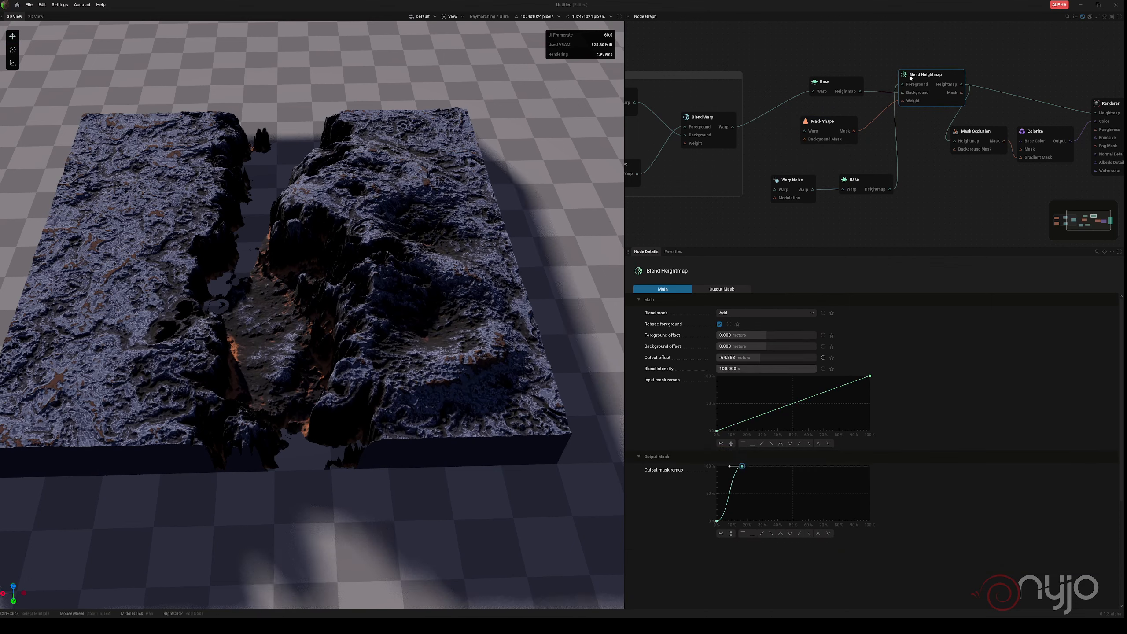
mouse_move(751, 358)
left_mouse_down()
mouse_move(767, 358)
mouse_move(753, 358)
left_mouse_up()
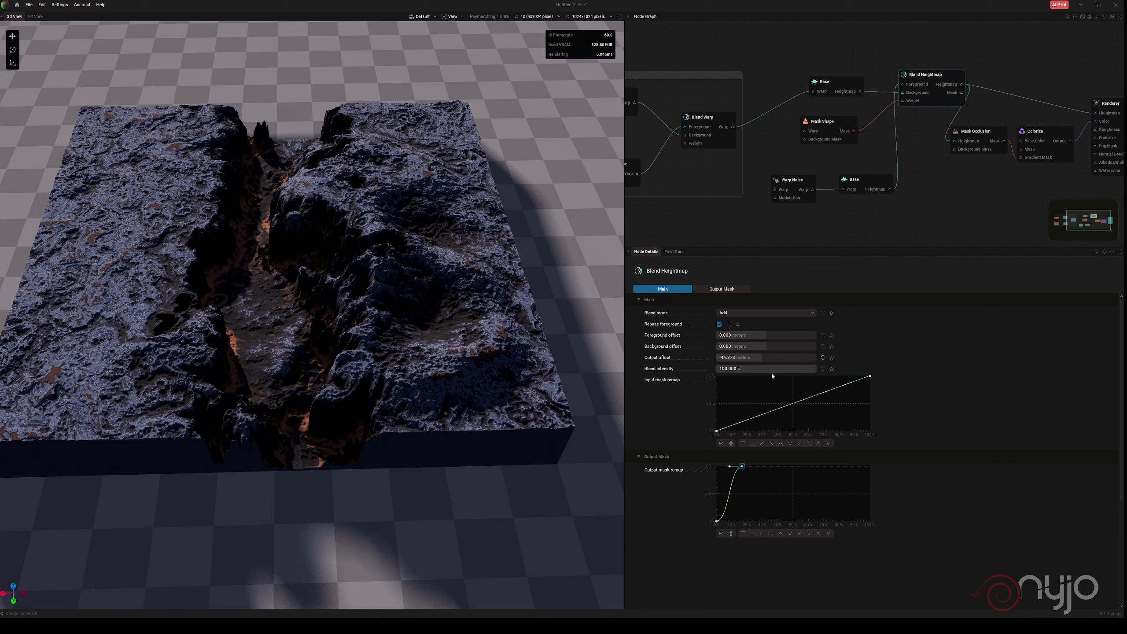
left_click_drag(756, 349, 753, 338)
left_click(766, 335)
left_click(841, 342)
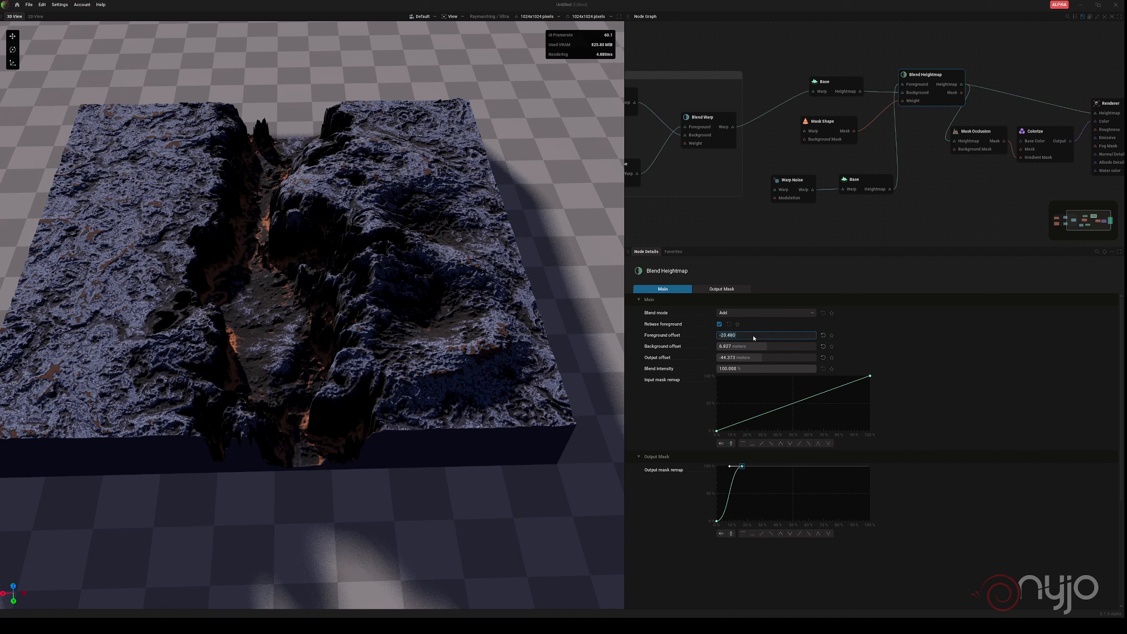
left_click(824, 336)
Try the Subtract, AddSub, Multiply, Minimum and Alpha blend modes on the Blend Heightmap node and return to Add
left_click(766, 313)
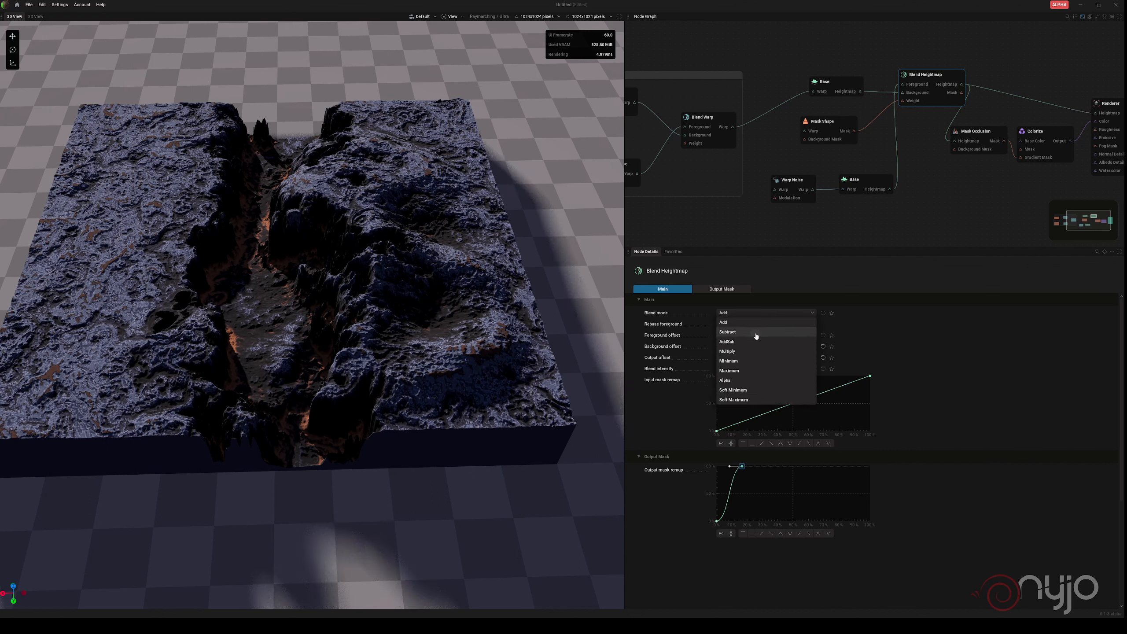
left_click(759, 332)
left_click(765, 315)
left_click(748, 342)
left_click(749, 313)
left_click(739, 352)
left_click(751, 314)
left_click(740, 361)
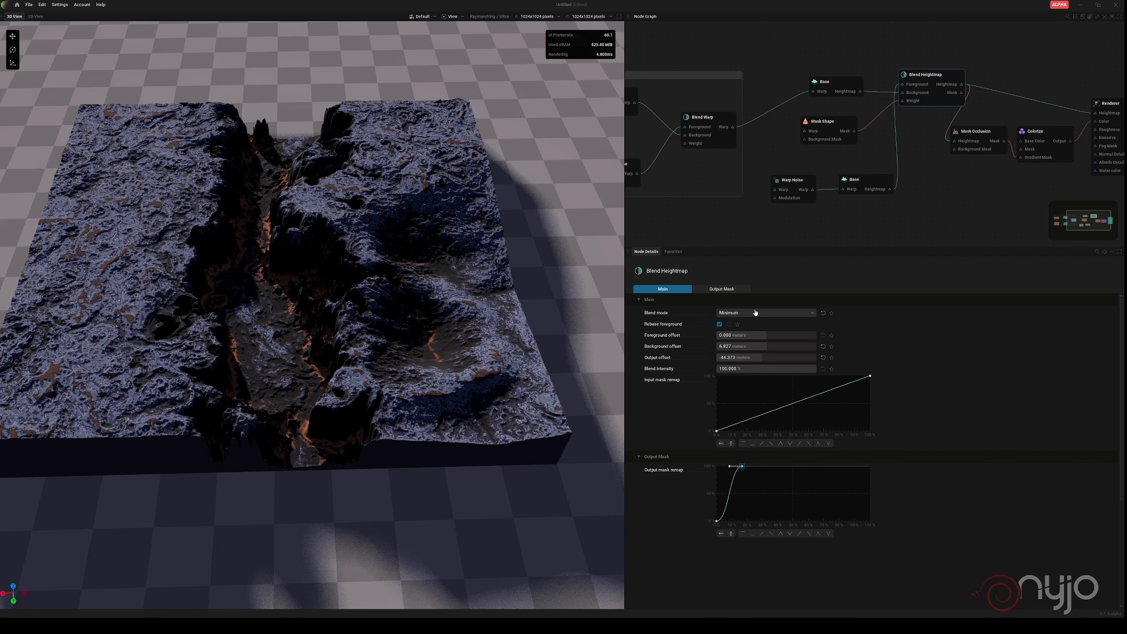
left_click(756, 313)
left_click(741, 380)
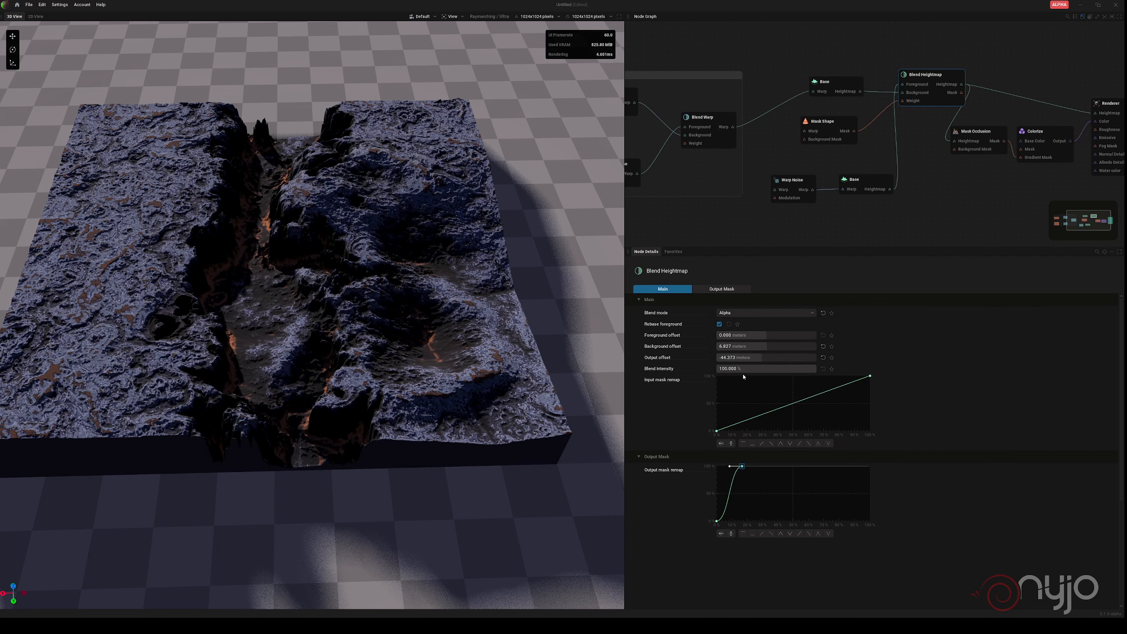
left_click(766, 319)
left_click(780, 328)
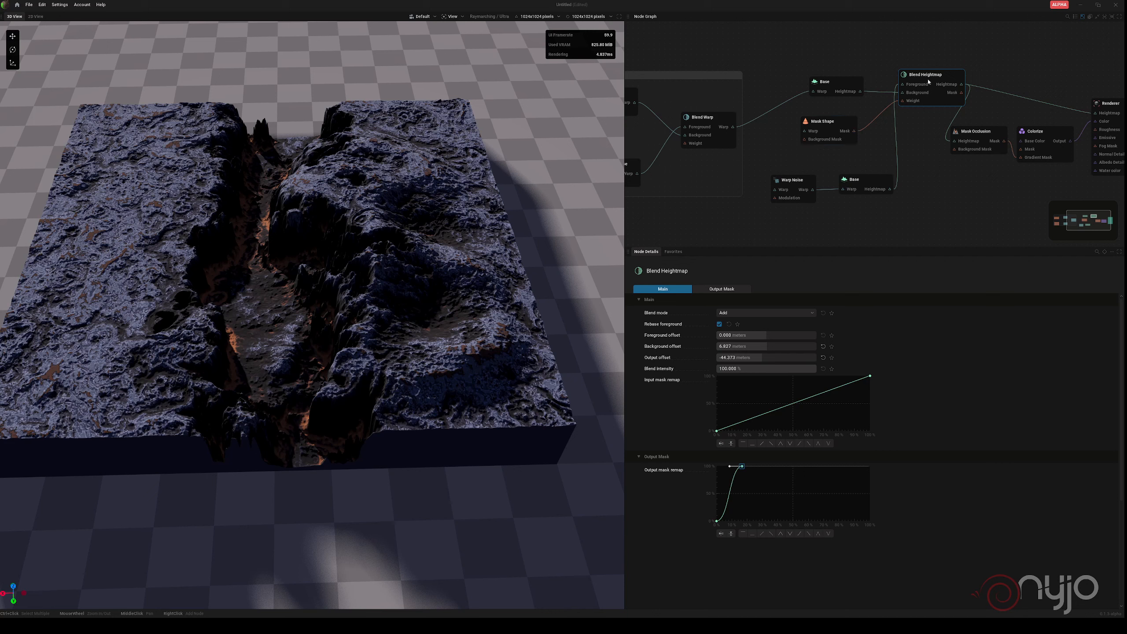
Set the Mountain Ridge Base's relative height to about 58.6 % and its warp amplitude to about 85 %
left_click(865, 183)
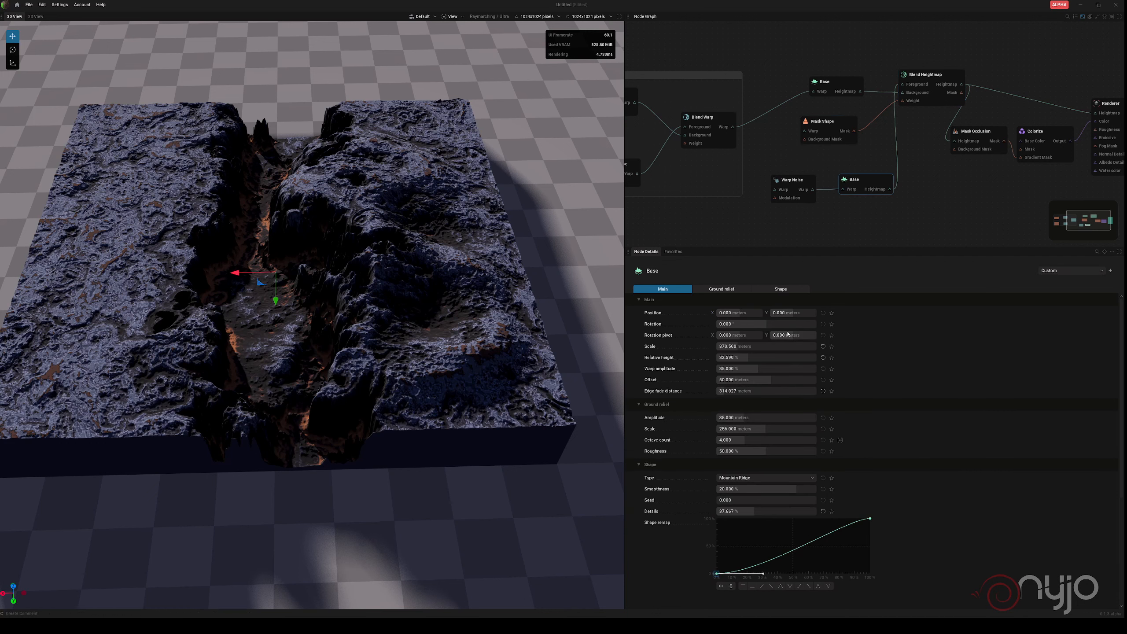
left_click_drag(751, 360, 775, 361)
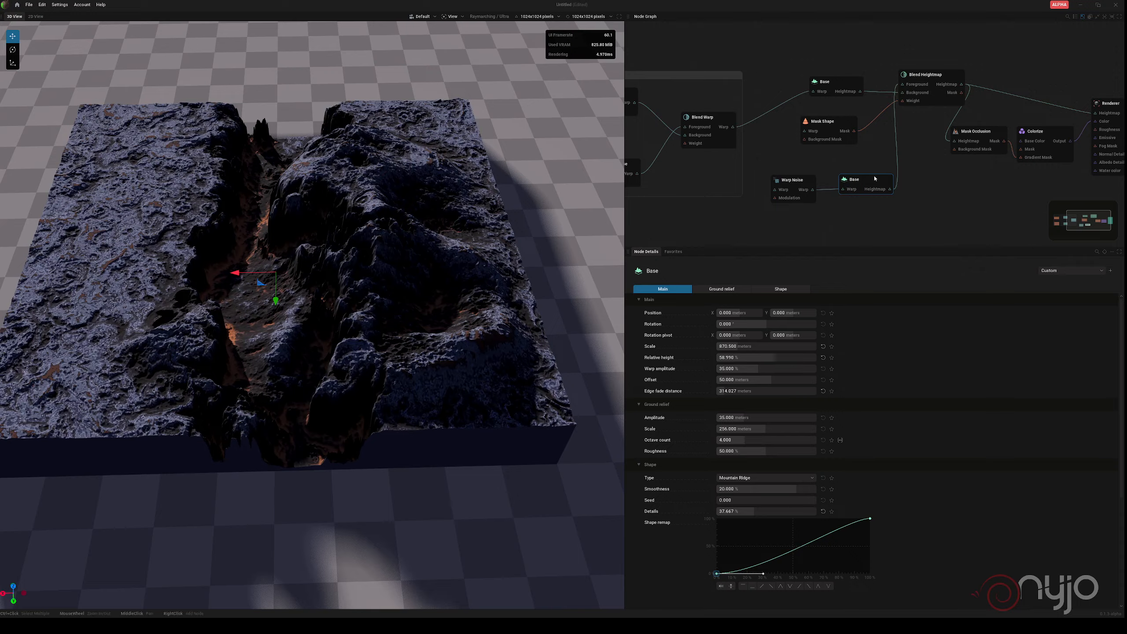
left_click_drag(754, 368, 803, 369)
mouse_move(328, 398)
middle_mouse_down()
mouse_move(448, 355)
mouse_move(341, 382)
middle_mouse_up()
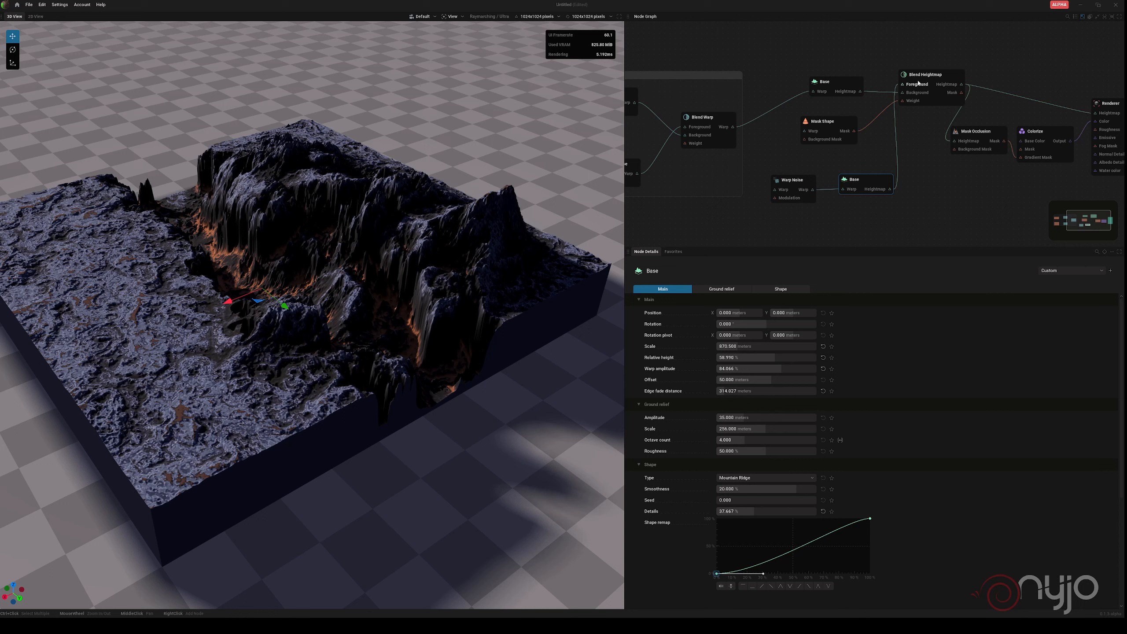
right_click(848, 215)
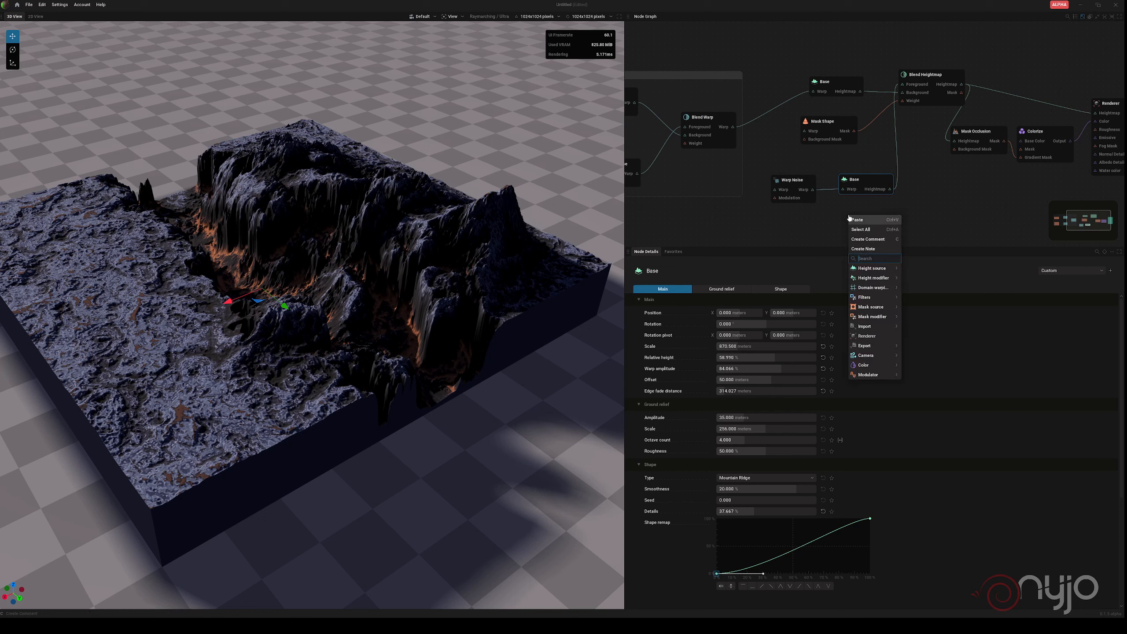
left_click(861, 178)
left_click(865, 235)
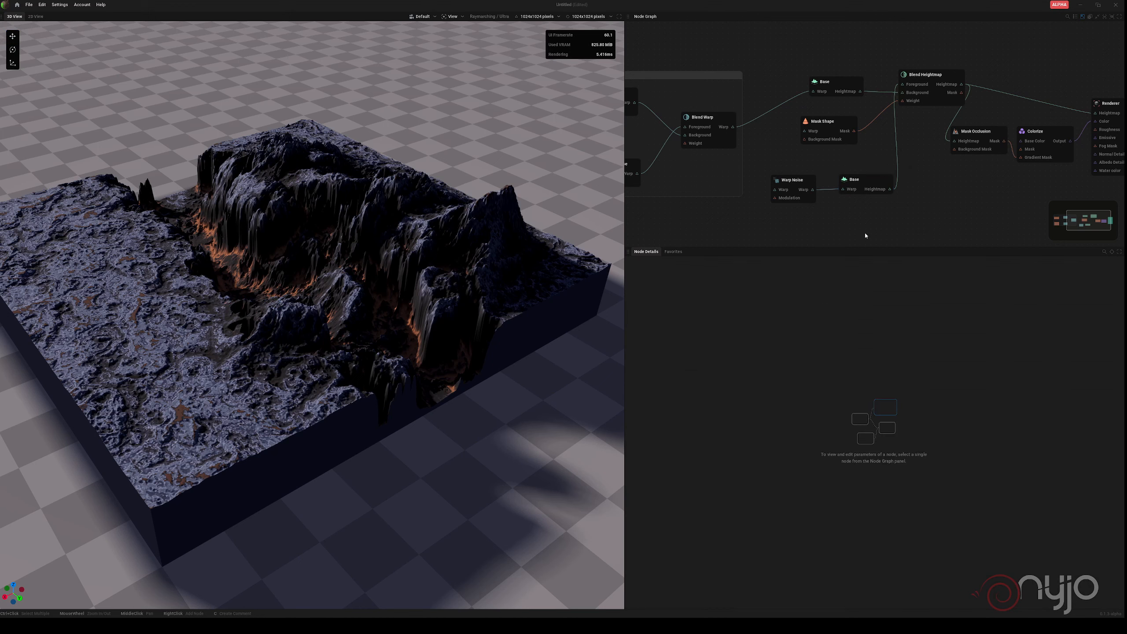
Paste a copy of the Mountain Ridge Base node below the original and preview its heightmap
key("ctrl+v")
left_click_drag(884, 241, 856, 207)
left_click(882, 218)
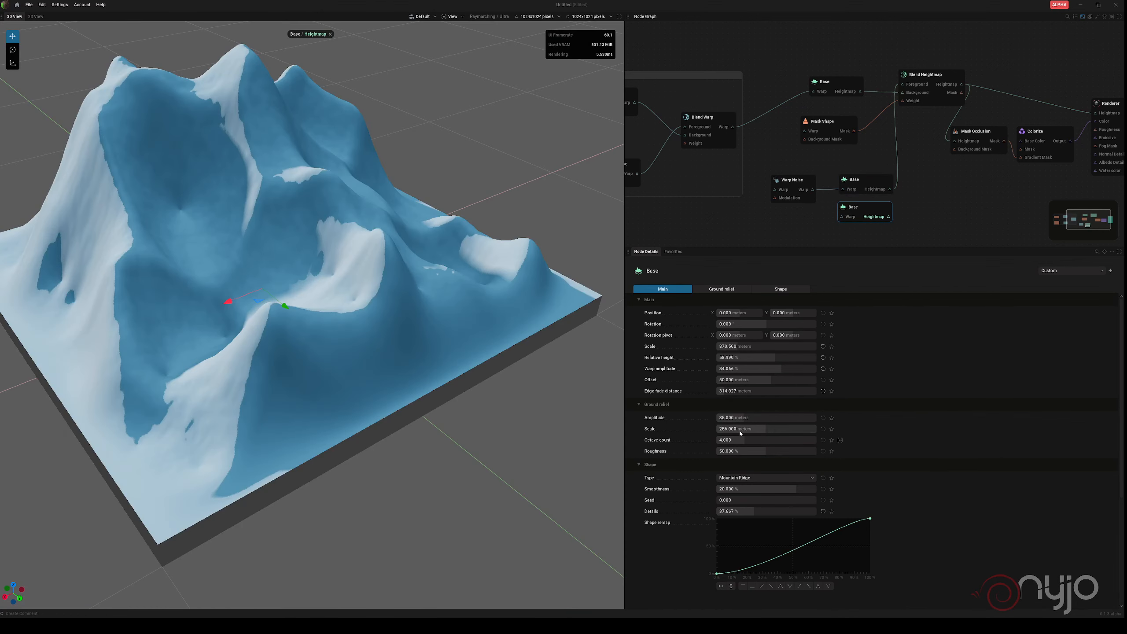
Try the Cliff and Crevasse types on the copied Base, choose Base, and set scale to about 92 meters and relative height to about 63.6 %
left_click(745, 479)
left_click(745, 499)
left_click(750, 479)
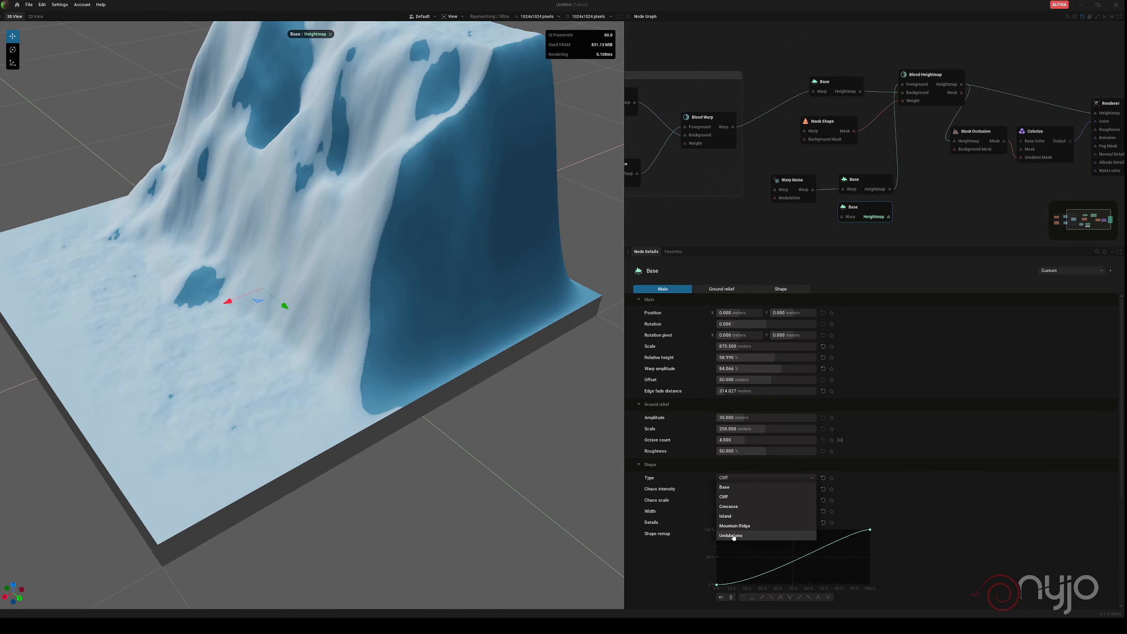
left_click(735, 507)
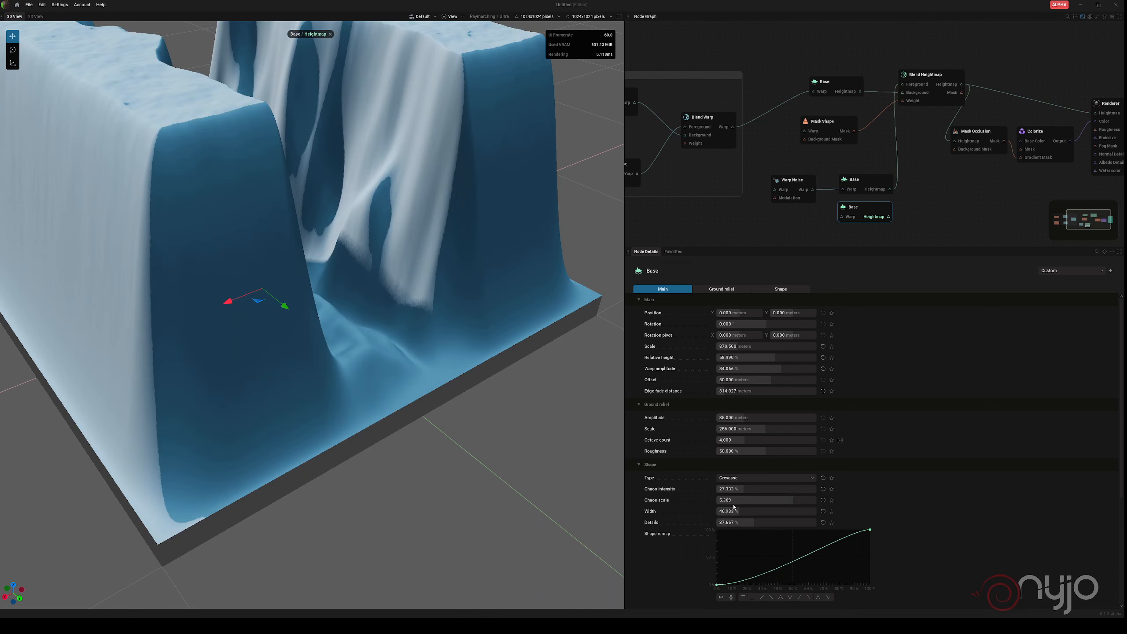
left_click(736, 479)
left_click(737, 488)
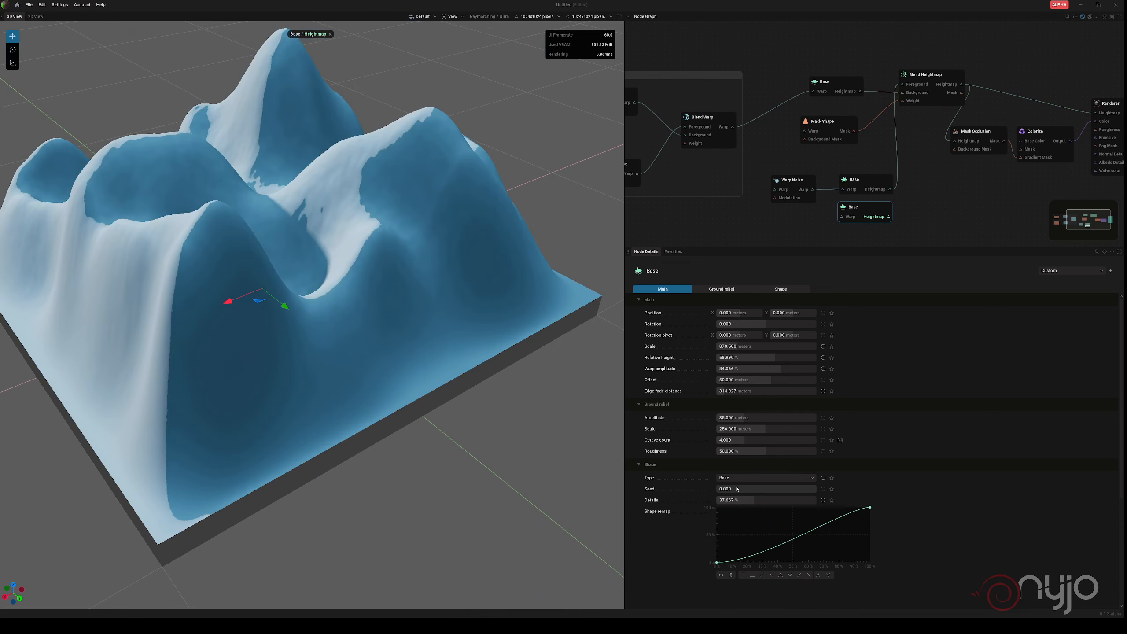
left_click_drag(757, 349, 777, 360)
Add a new Warp Noise node and connect its warp output to the copied Base's warp input
right_click(755, 216)
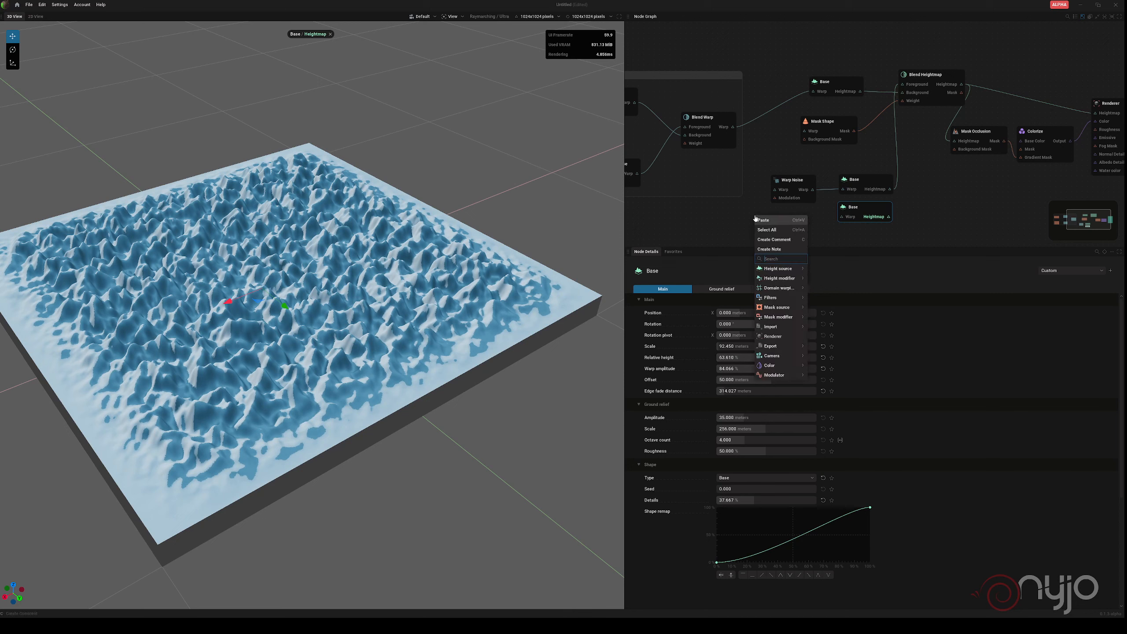
mouse_move(780, 269)
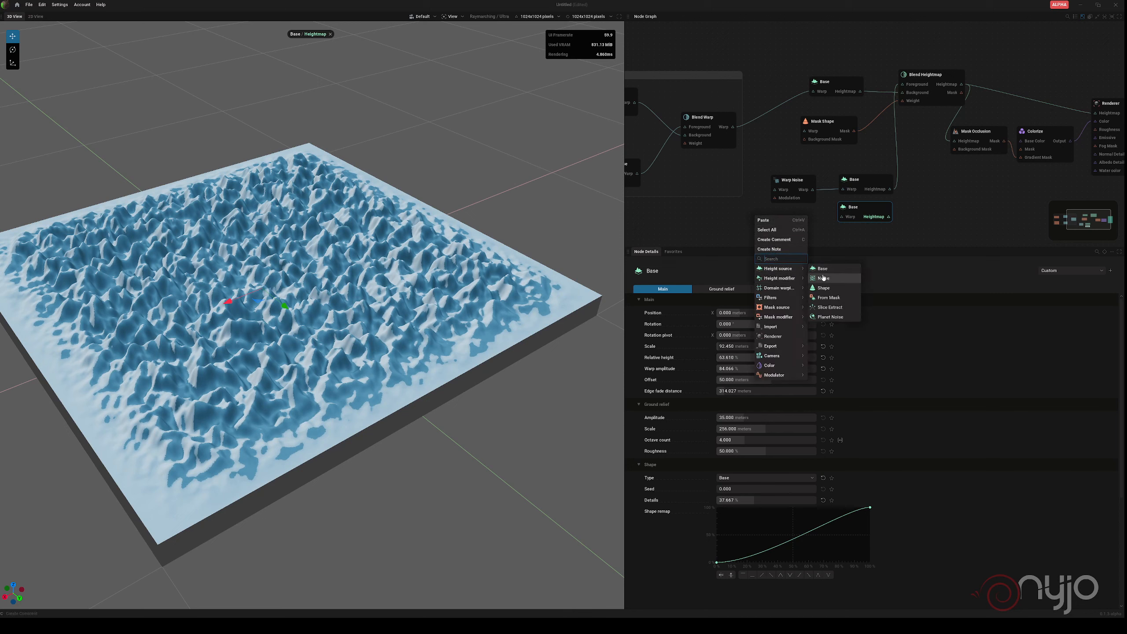
left_click(822, 288)
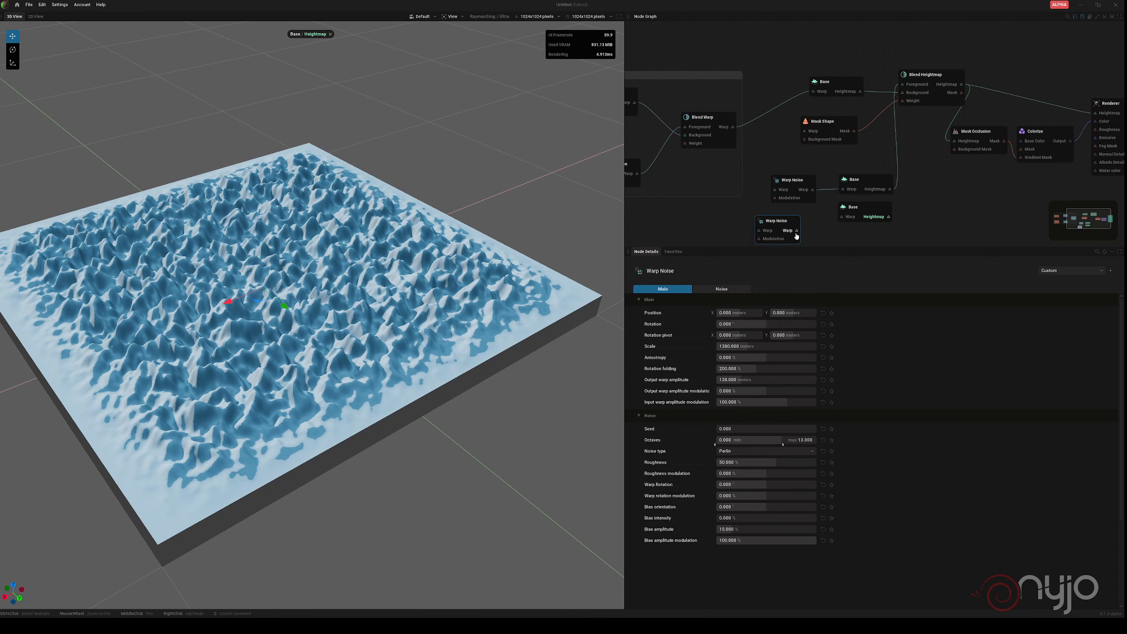
left_click_drag(797, 230, 842, 216)
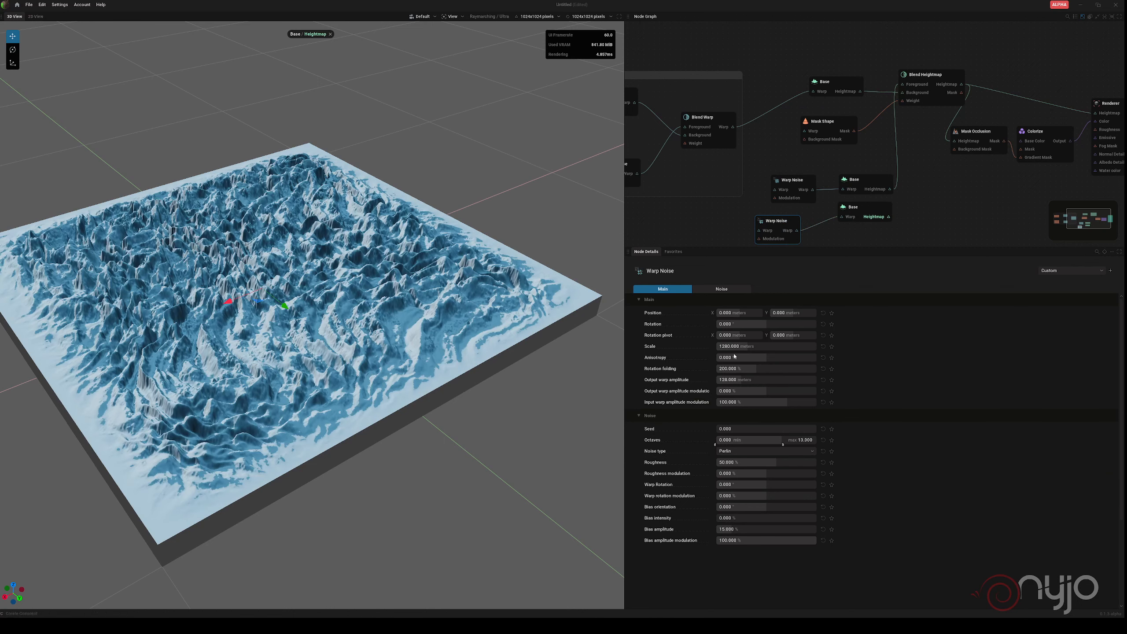
Try the Spiked, Extended Polka Dots and Jittered Triangulated noise types on the new Warp Noise and return to Perlin
left_click(750, 452)
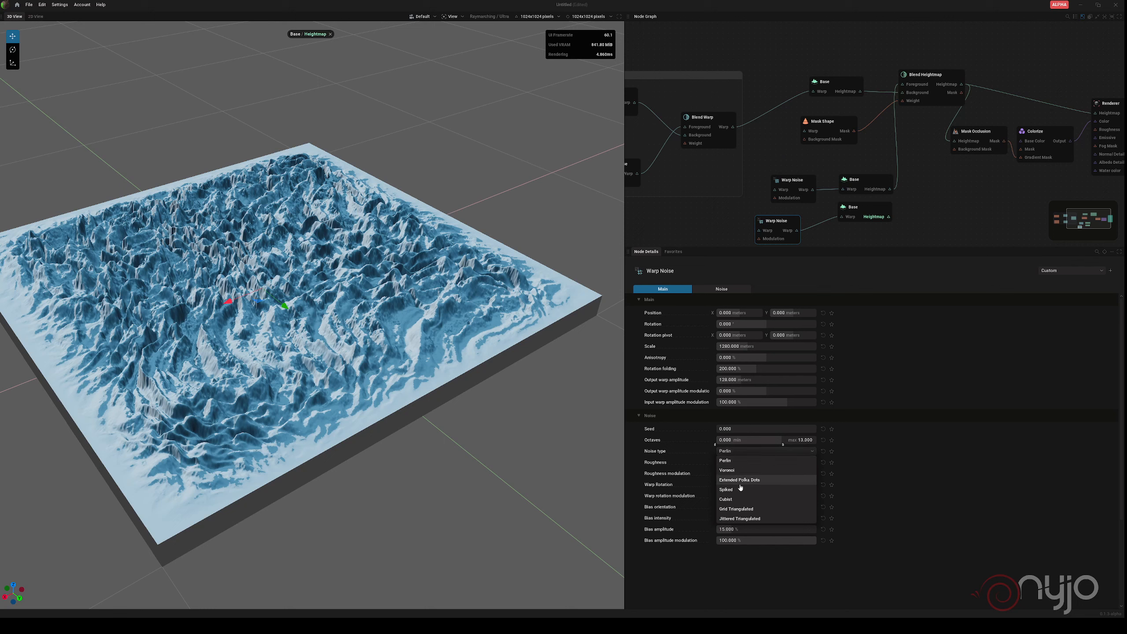
left_click(739, 491)
left_click(739, 451)
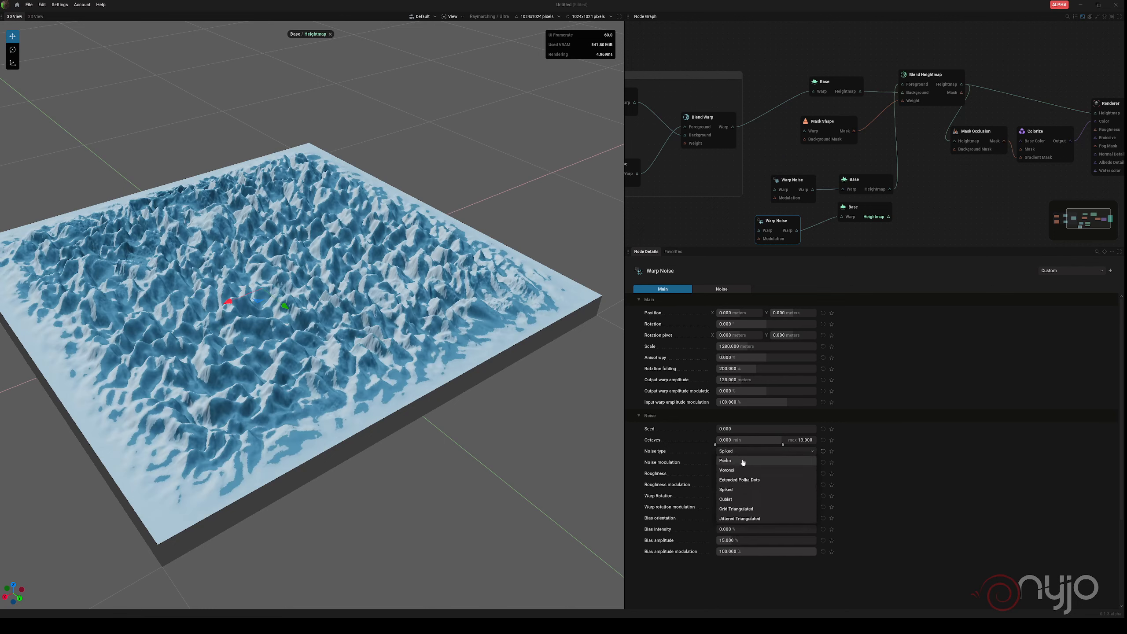
left_click(742, 481)
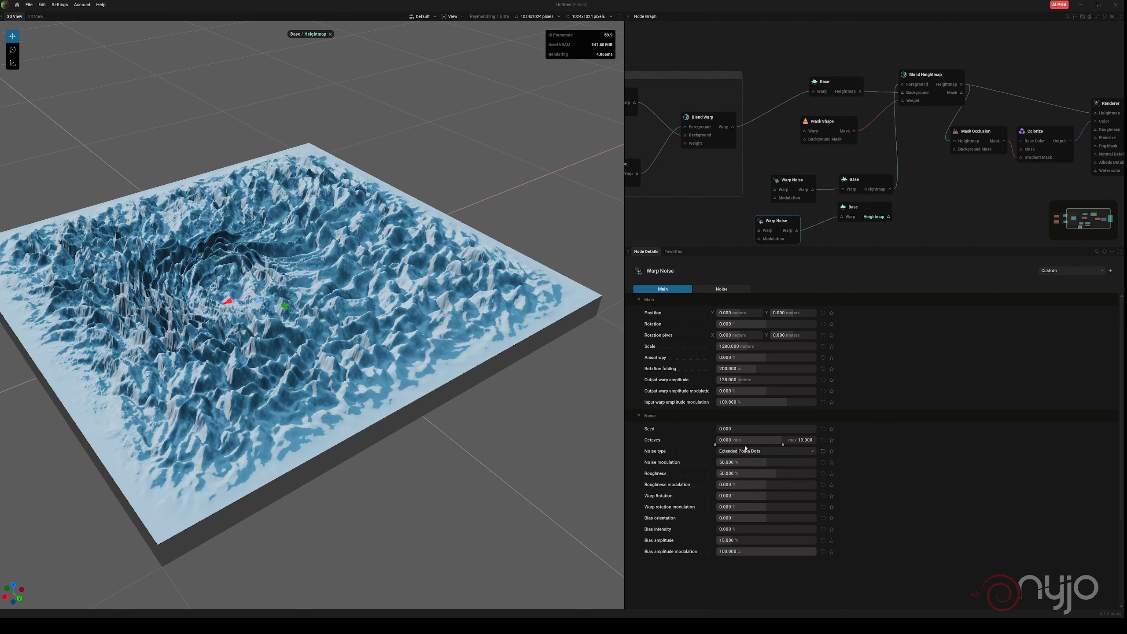
left_click(746, 450)
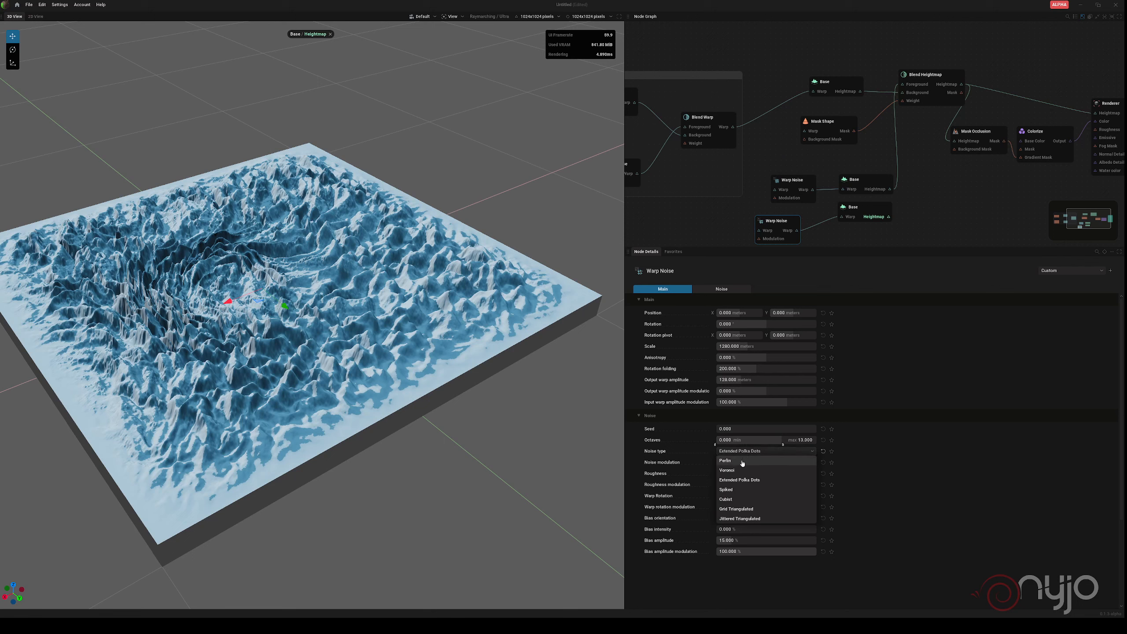
left_click(739, 519)
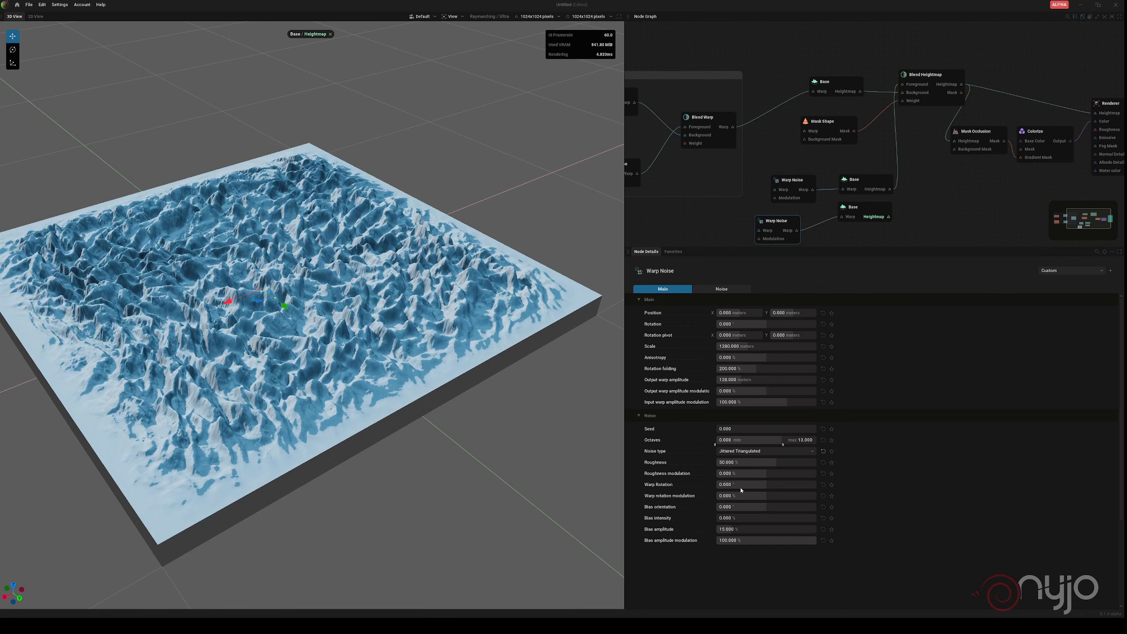
left_click(740, 451)
left_click(738, 462)
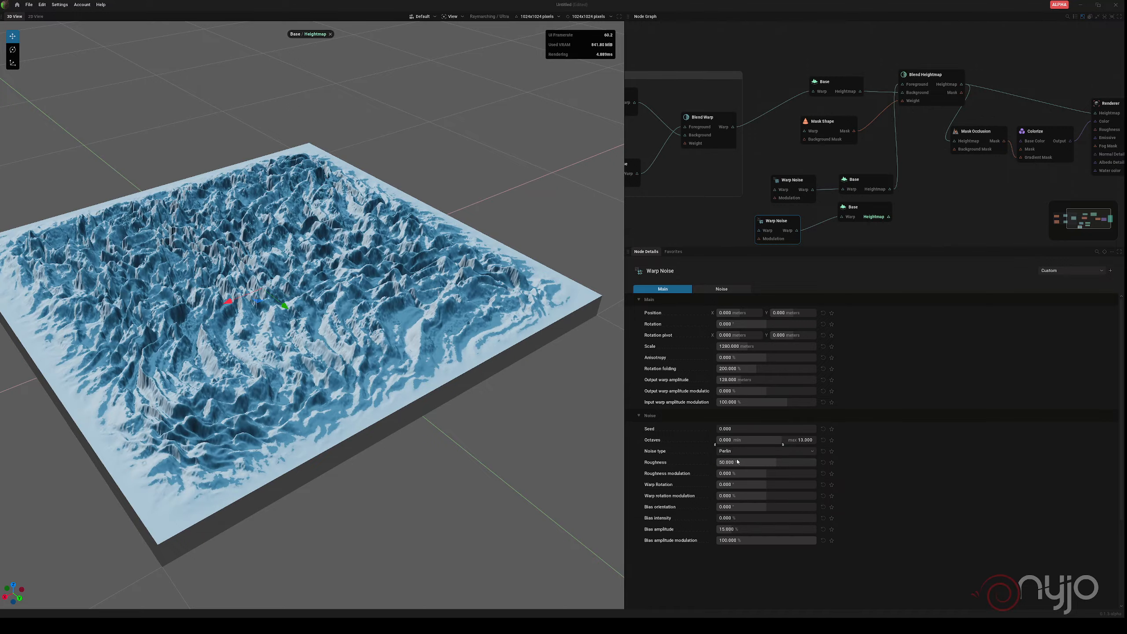
Set the new Warp Noise's roughness to 65 % and its roughness modulation to 30 %
left_click_drag(741, 463, 764, 474)
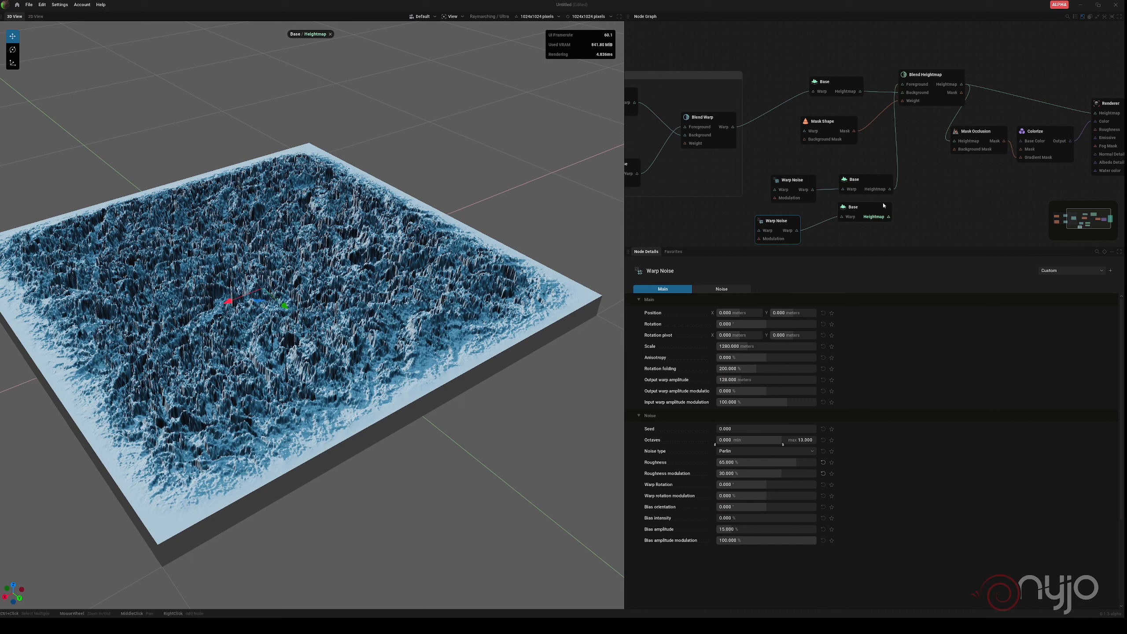
Add a second Blend Heightmap combining the first blend with the copied Base, feed it to the Mask Occlusion and Renderer, and close the preview
right_click(922, 181)
mouse_move(950, 241)
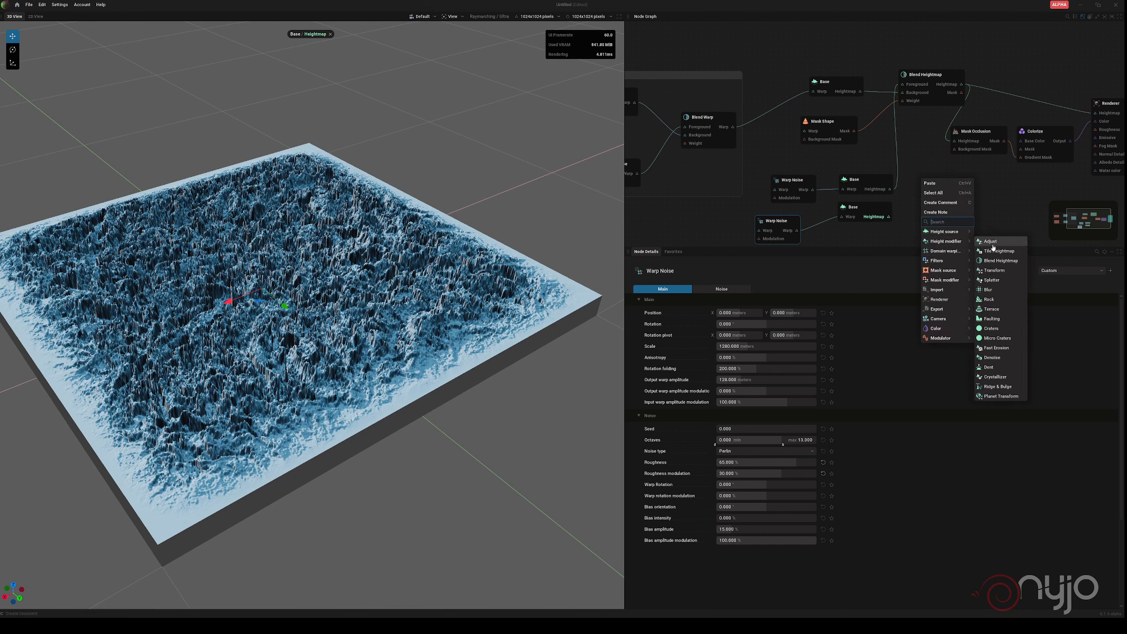
left_click(1001, 261)
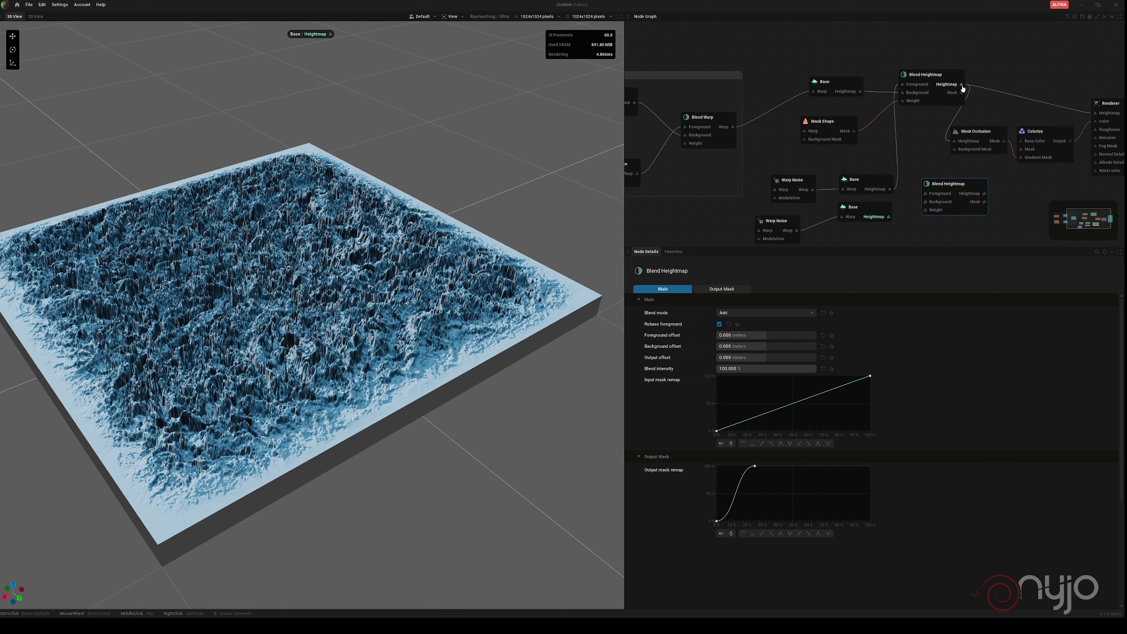
mouse_move(960, 92)
left_mouse_down()
mouse_move(908, 159)
mouse_move(909, 200)
mouse_move(936, 194)
mouse_move(954, 141)
left_mouse_up()
left_click_drag(986, 192, 1094, 113)
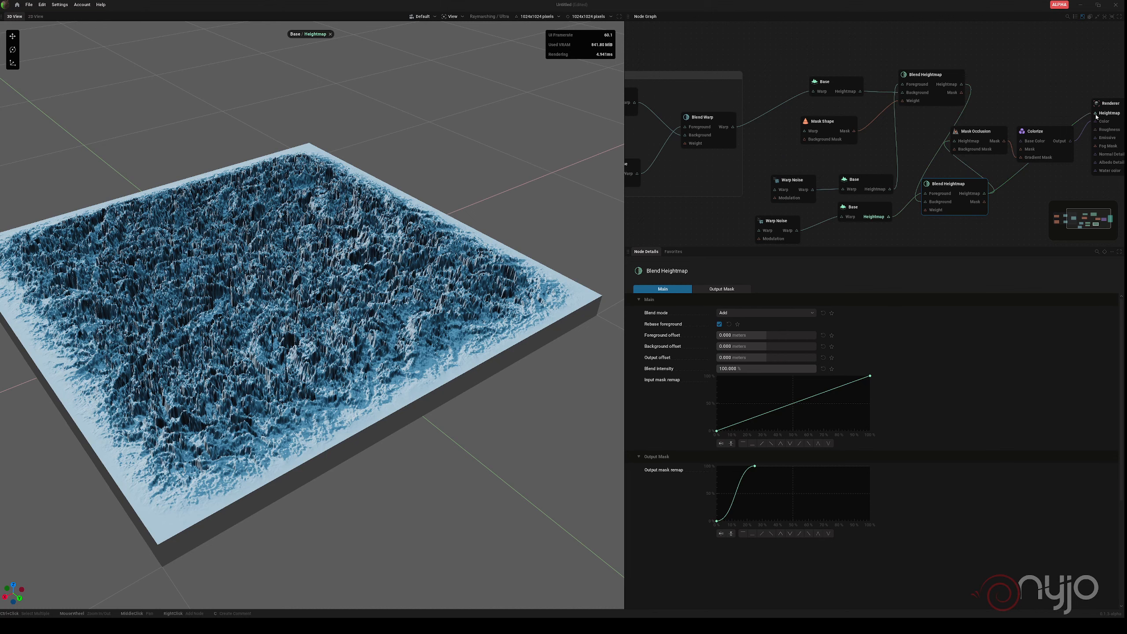
left_click(330, 35)
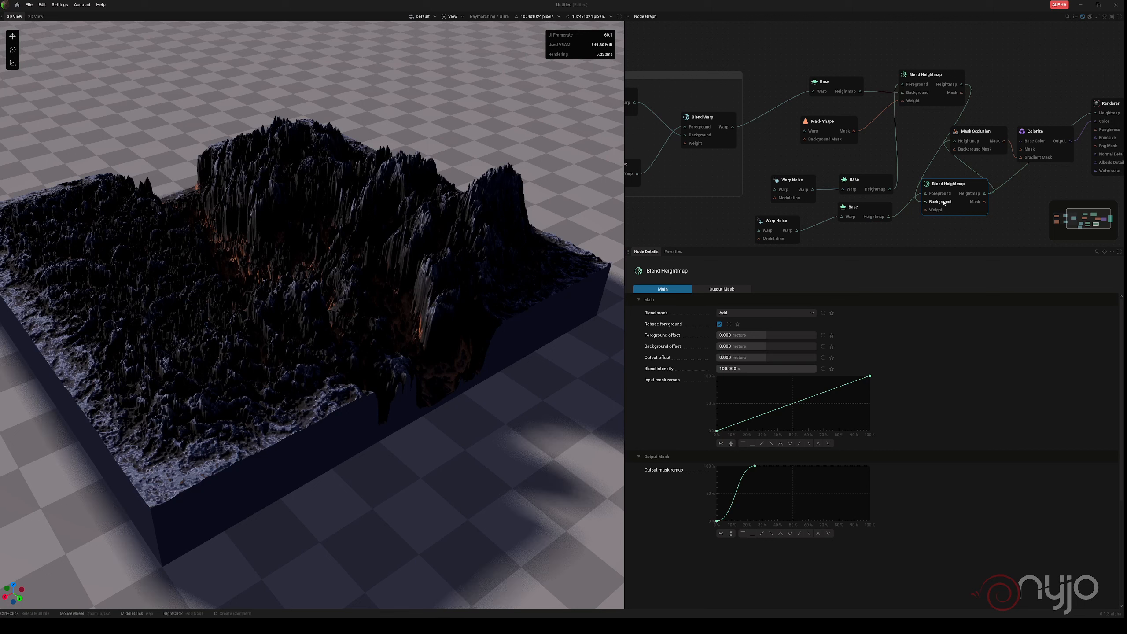
Align the two lower Warp Noise nodes, add a Mask Slope node to the second Blend Heightmap's weight, and preview the mask
left_click_drag(779, 224, 794, 216)
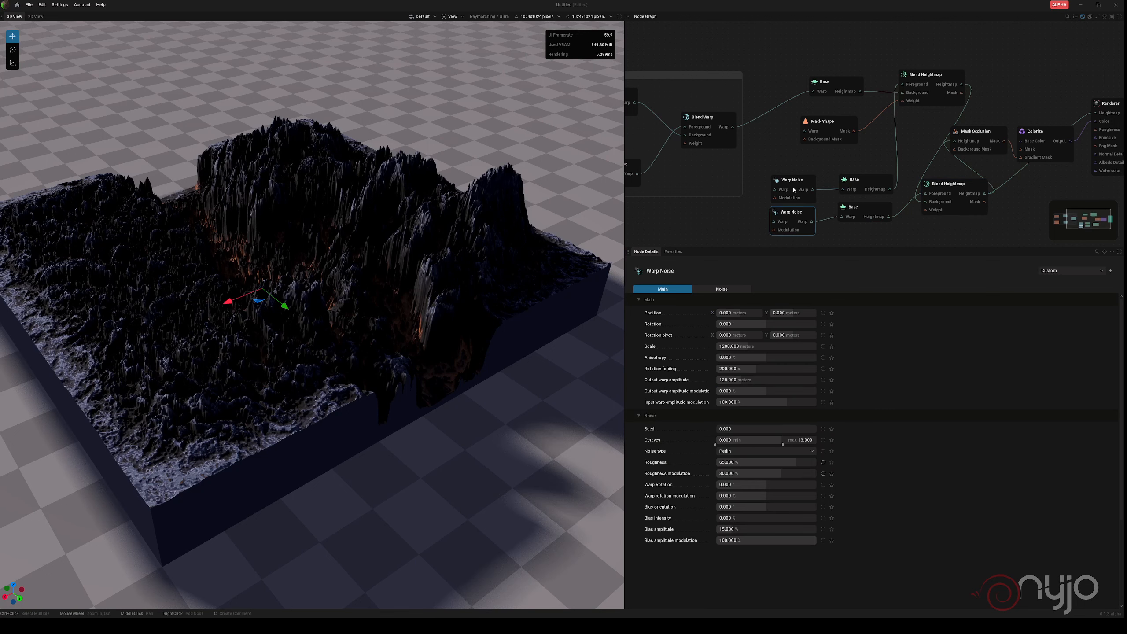
middle_click_drag(814, 157, 737, 79)
left_click_drag(847, 132, 805, 172)
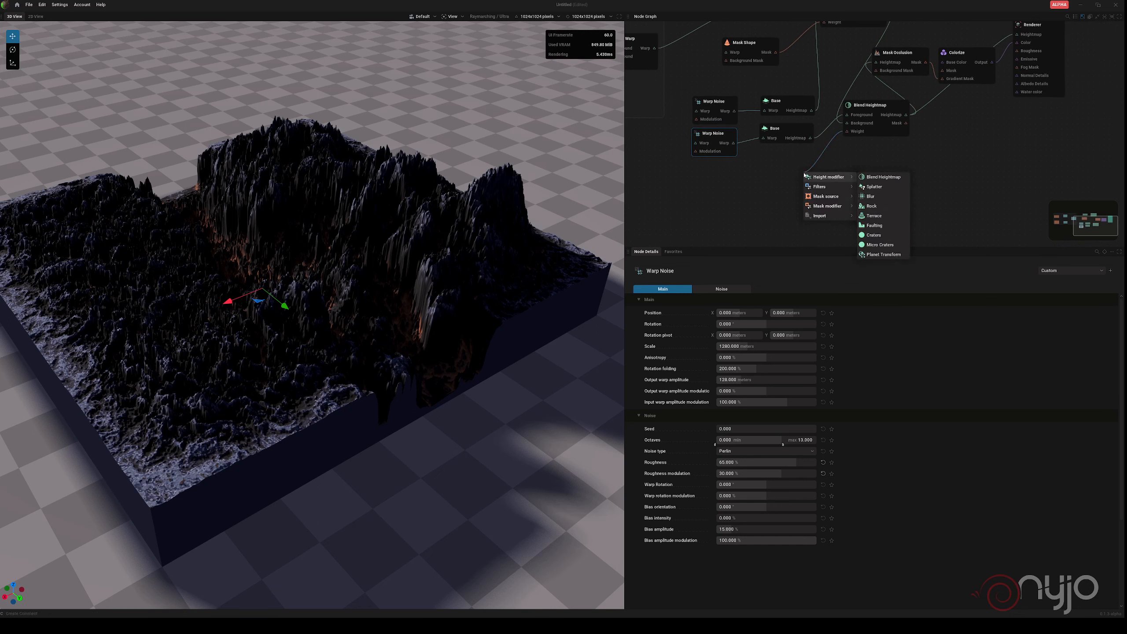
mouse_move(833, 197)
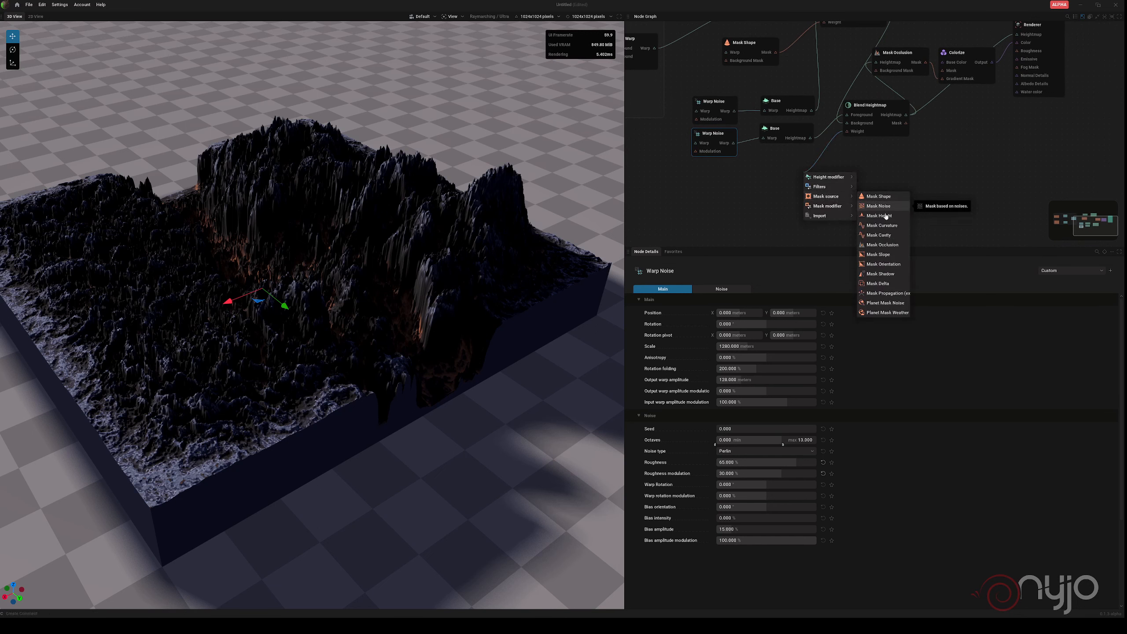
left_click(888, 256)
left_click(794, 174)
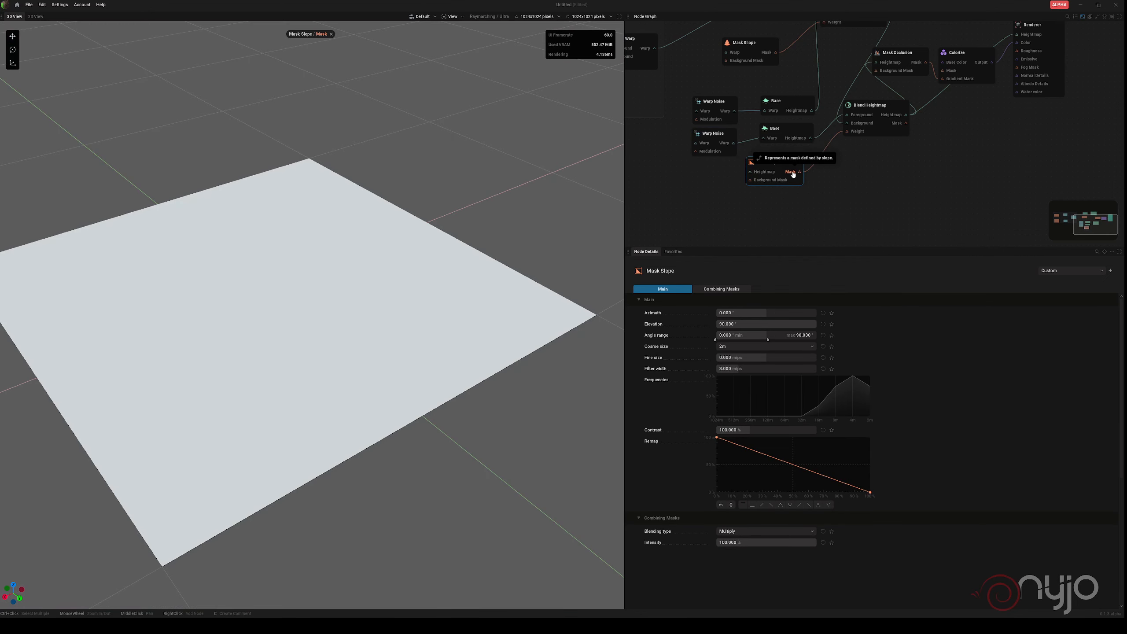
left_click_drag(775, 162, 784, 170)
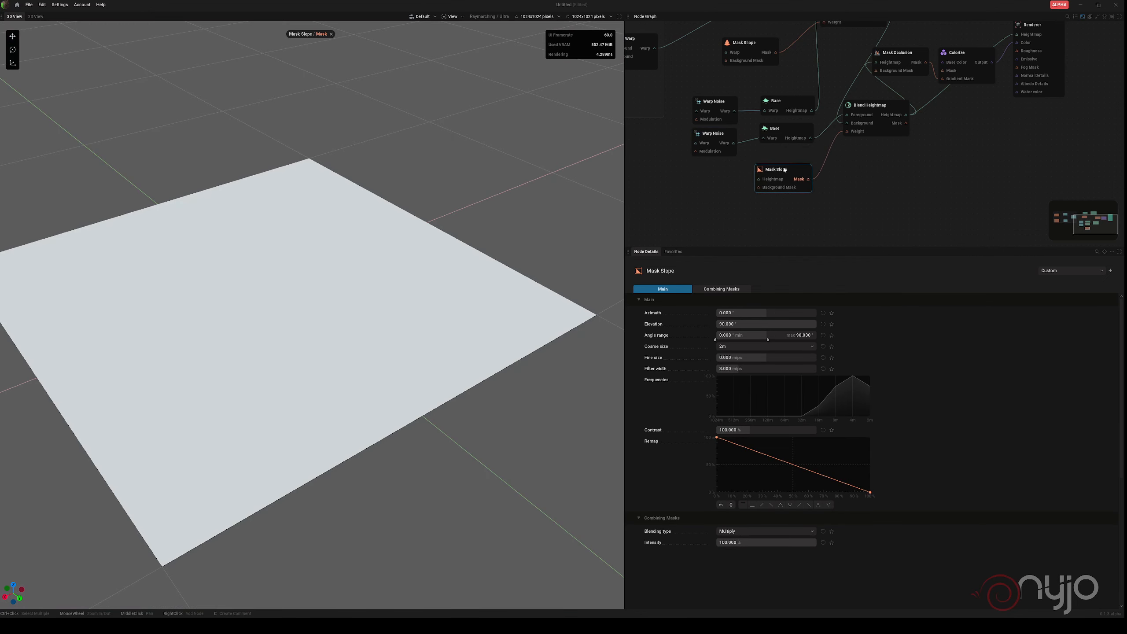
Enlarge the node graph area and connect the first Blend Heightmap's heightmap output to the Mask Slope's heightmap input
middle_click_drag(871, 171, 968, 185)
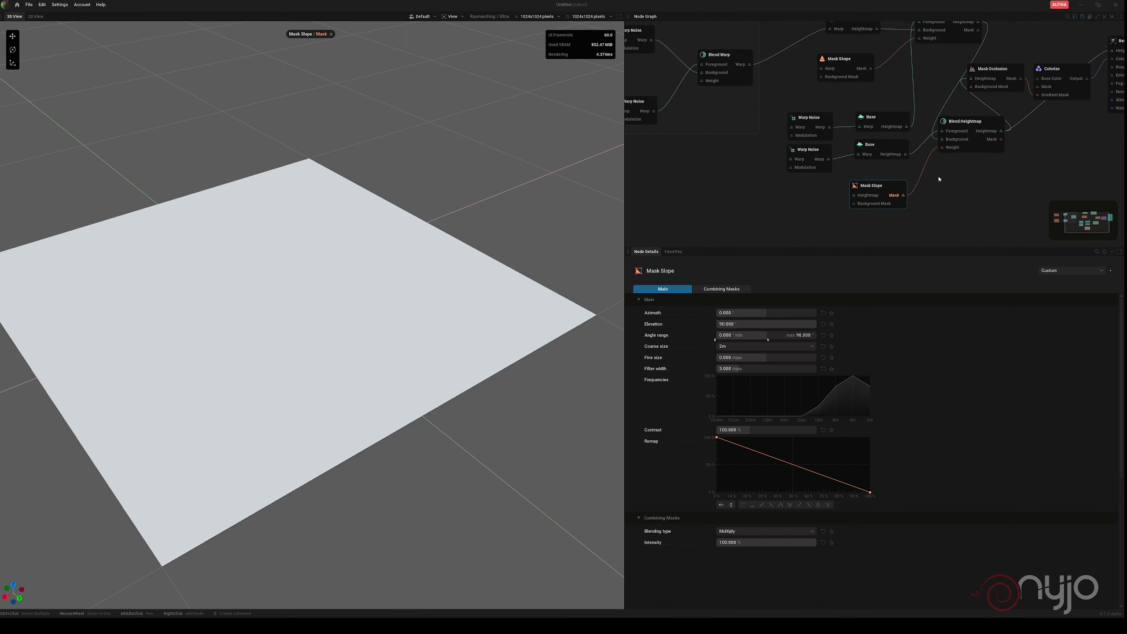
left_click_drag(902, 247, 903, 358)
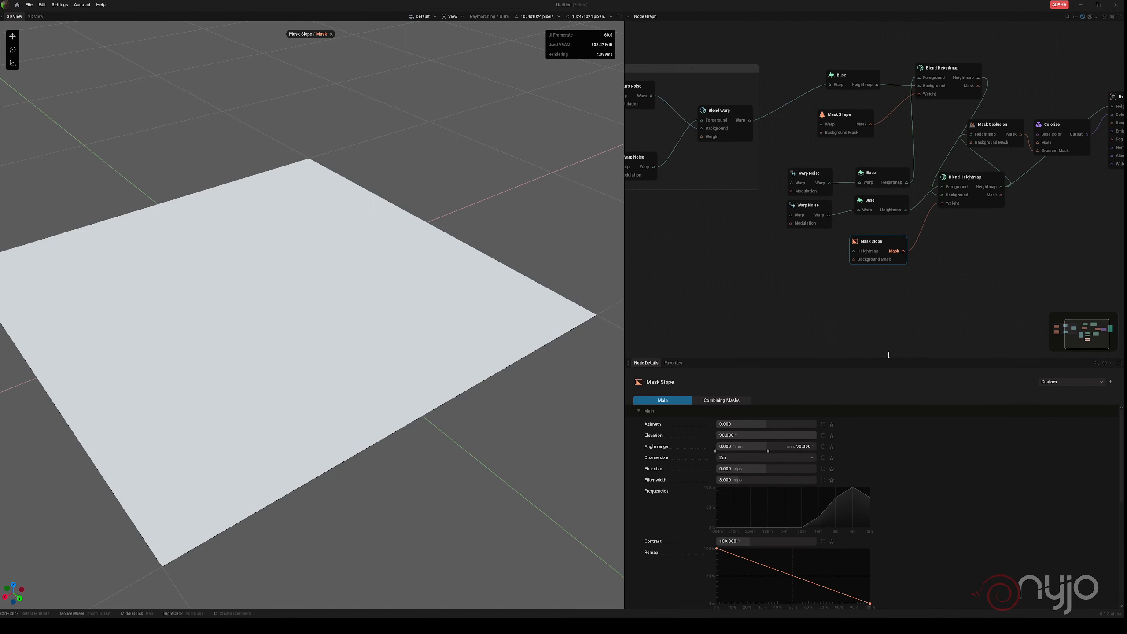
left_click_drag(970, 112, 853, 251)
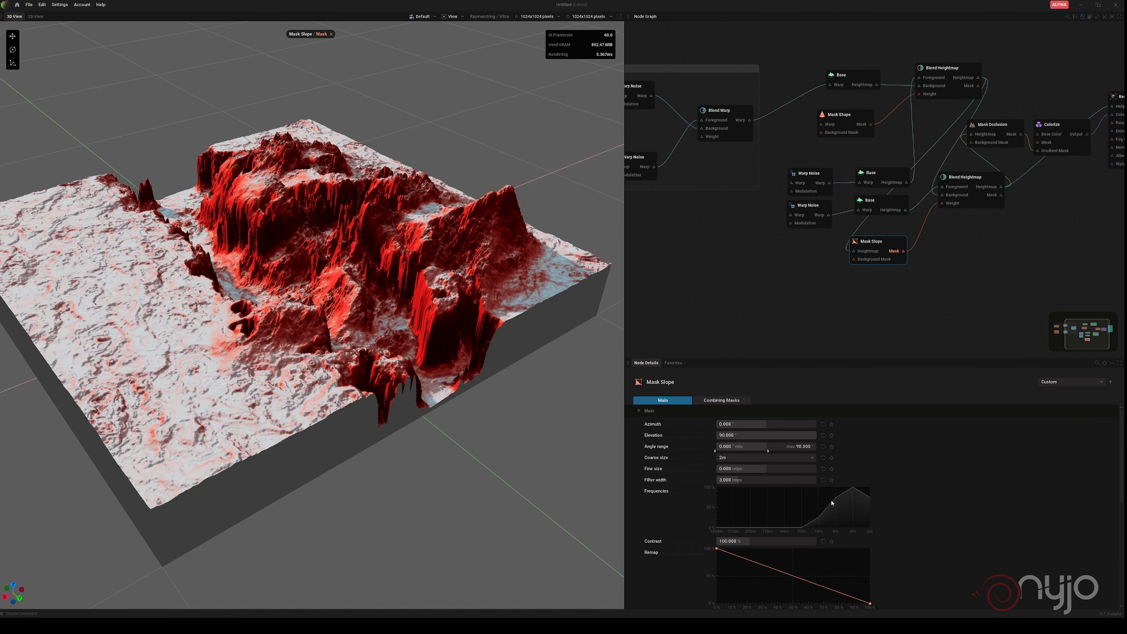
Reshape the Mask Slope's remap curve from about 18 % at full value to about 71 % near the bottom, and close the mask preview
left_click_drag(717, 549, 748, 549)
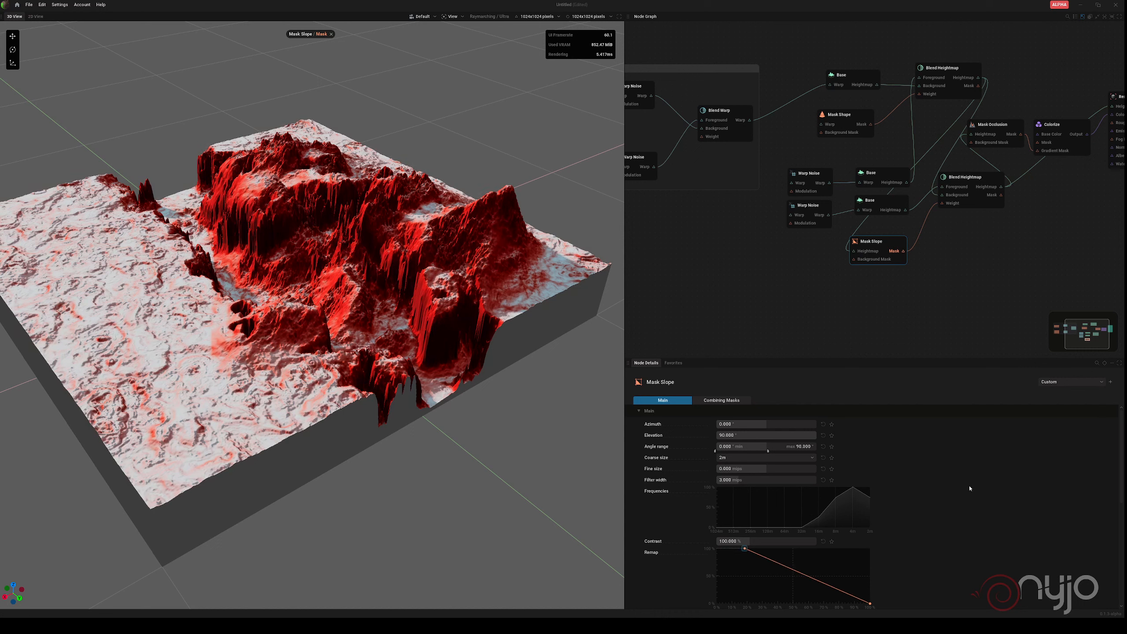
left_click_drag(870, 604, 825, 602)
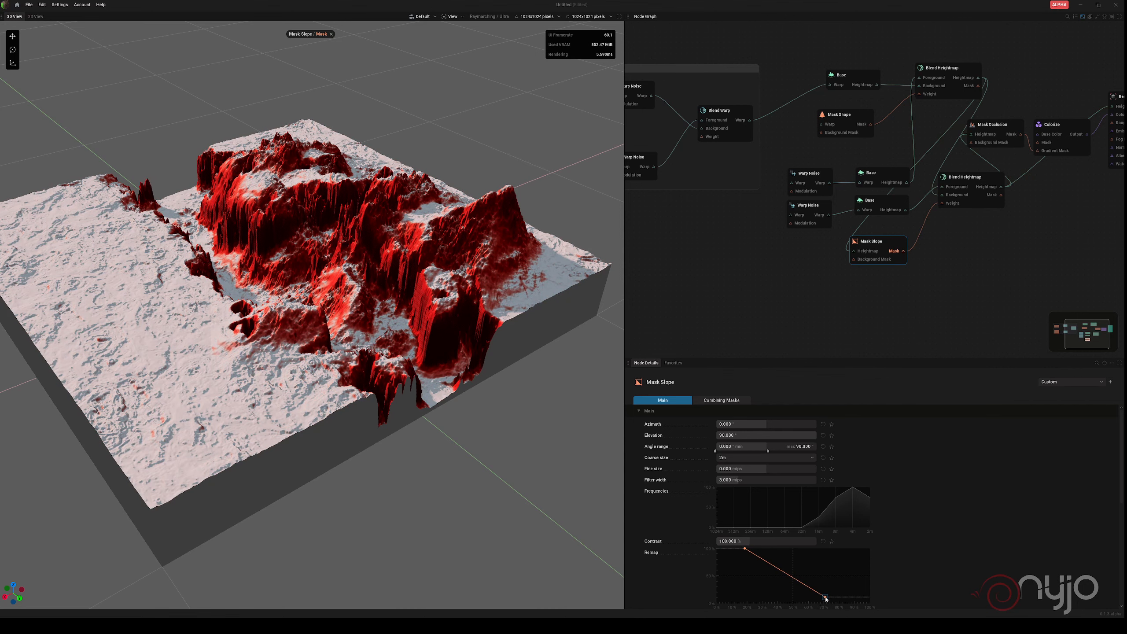
left_click(332, 34)
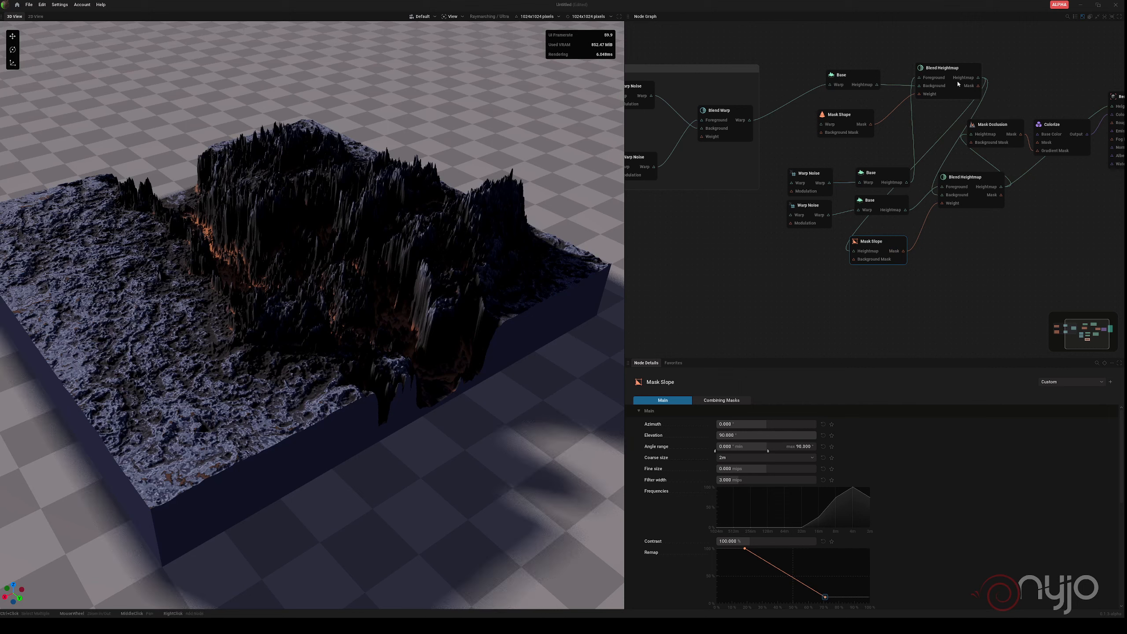
Set the second Blend Heightmap's blend intensity to about 29 %
left_click(971, 189)
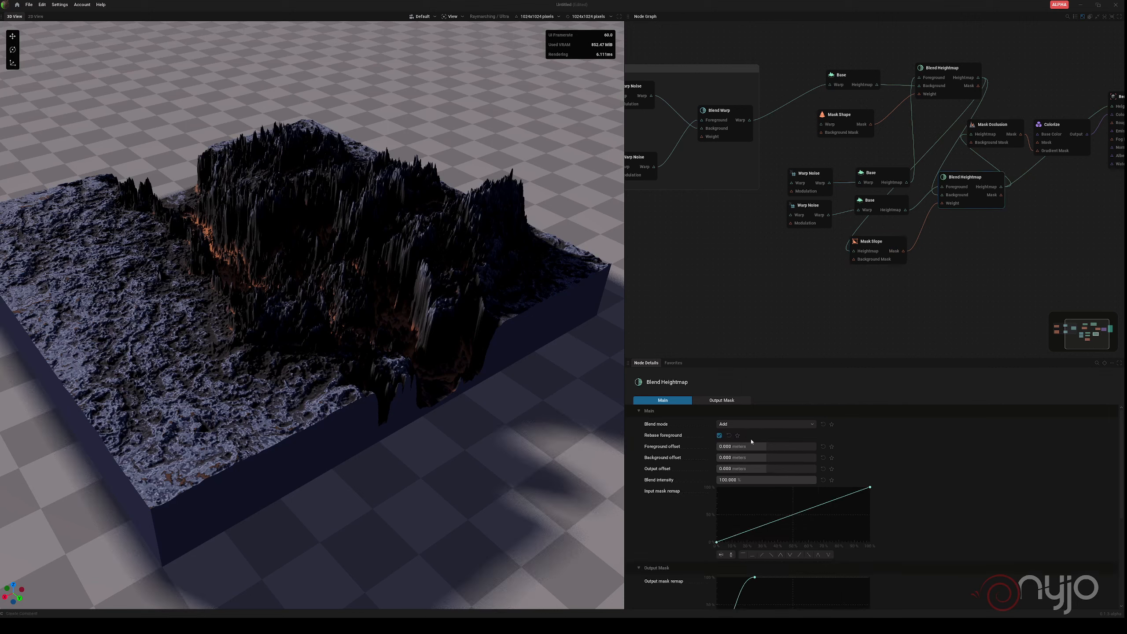
left_click_drag(764, 481, 681, 481)
left_click_drag(742, 480, 745, 480)
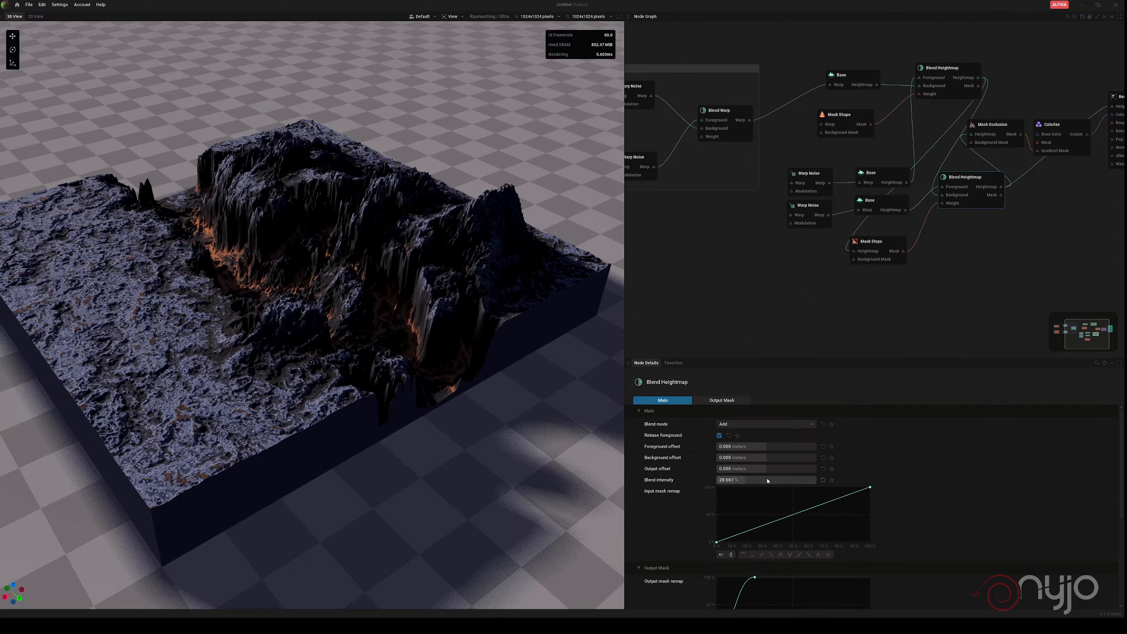
Change the noise type of the Warp Noise feeding the copied Base to Voronoi
left_click(816, 212)
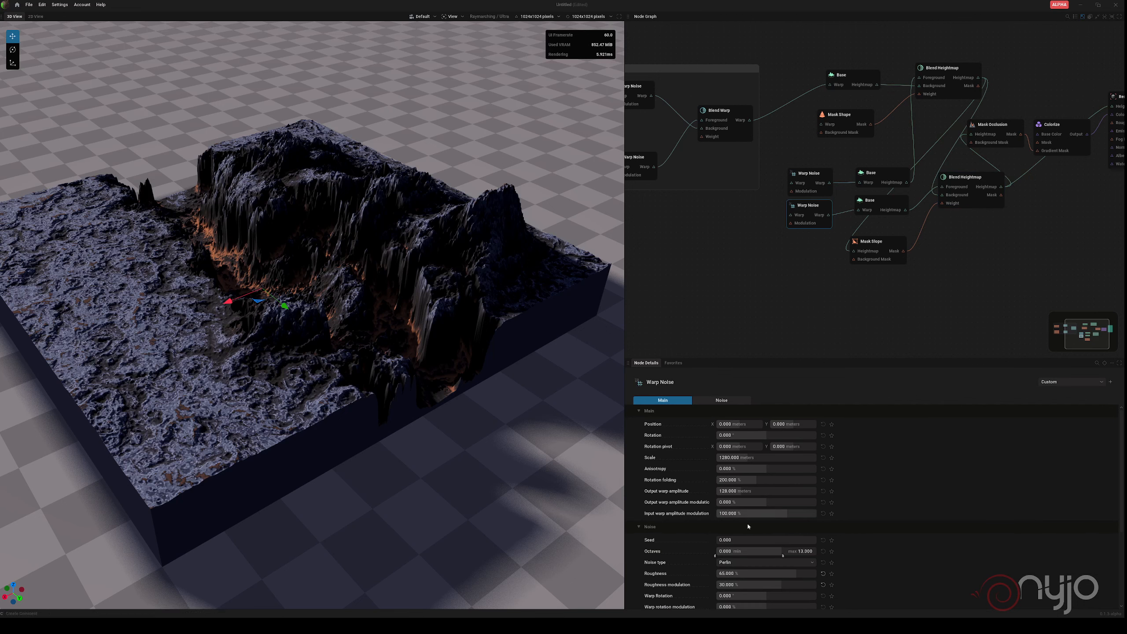
left_click(733, 563)
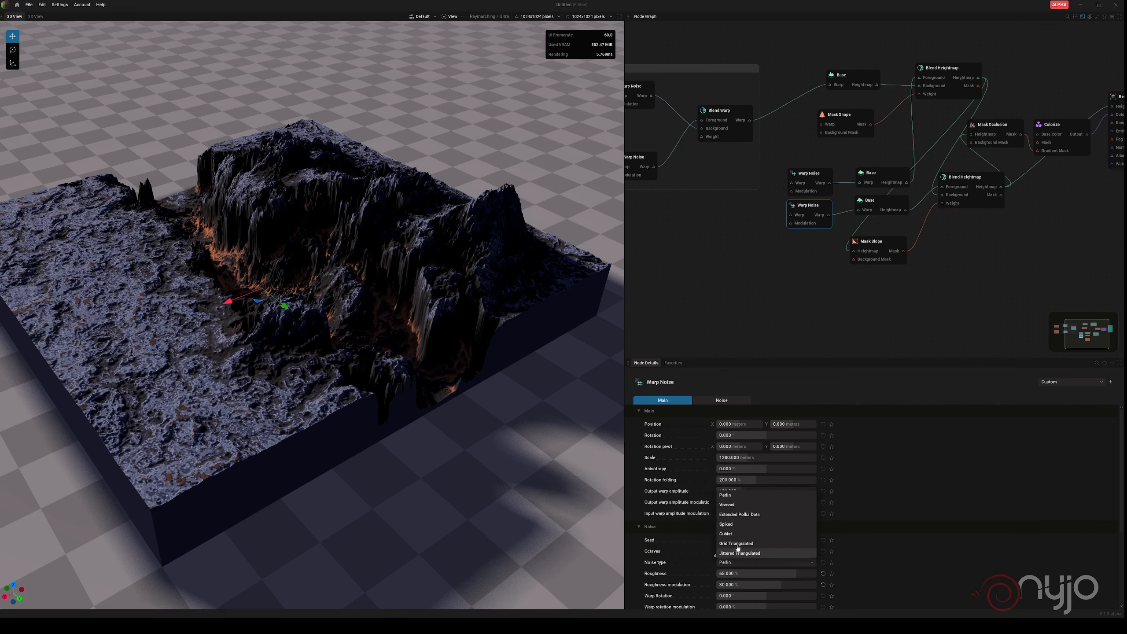
left_click(734, 505)
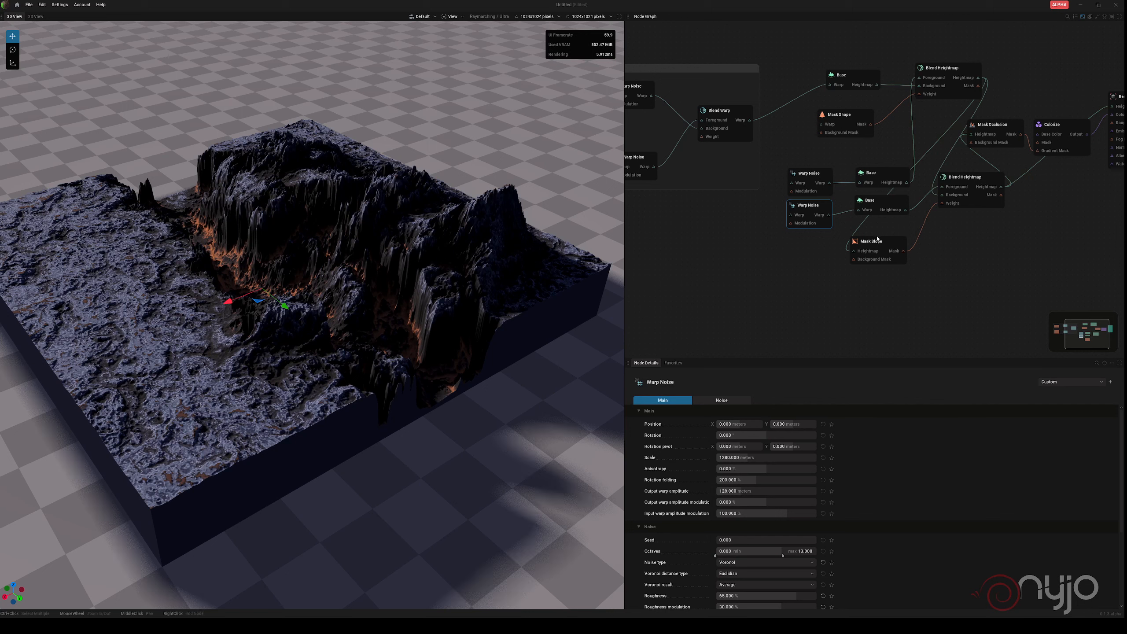
Space out the copied Base and its Warp Noise, and set that Base's scale to about 336 meters and relative height to about 13.5 %
left_click_drag(869, 201, 720, 219)
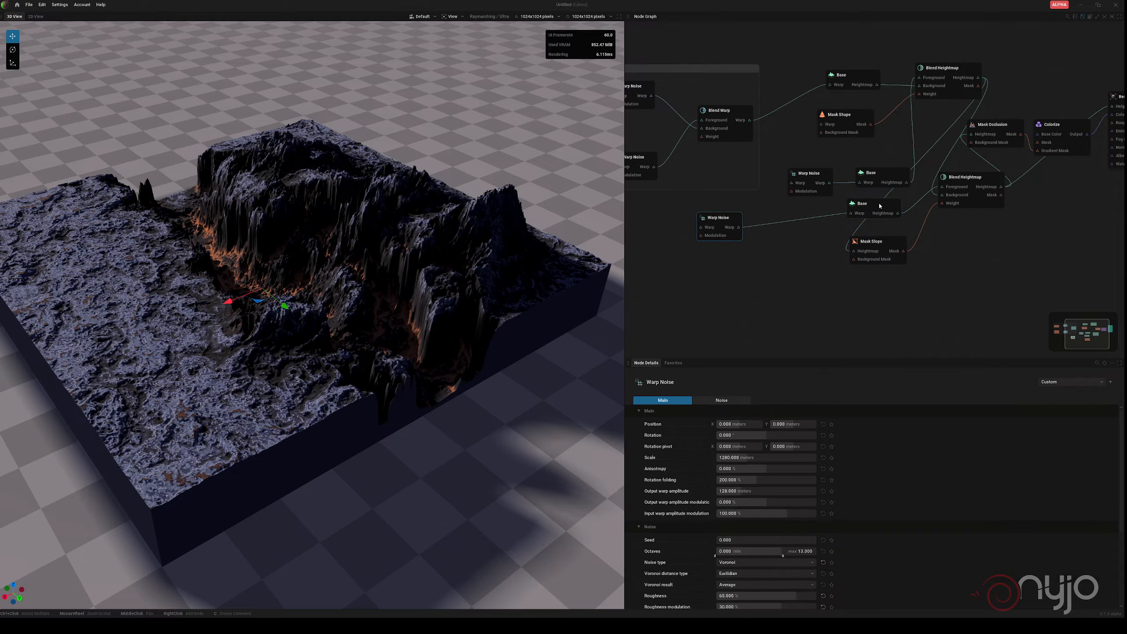
left_click_drag(880, 206, 803, 221)
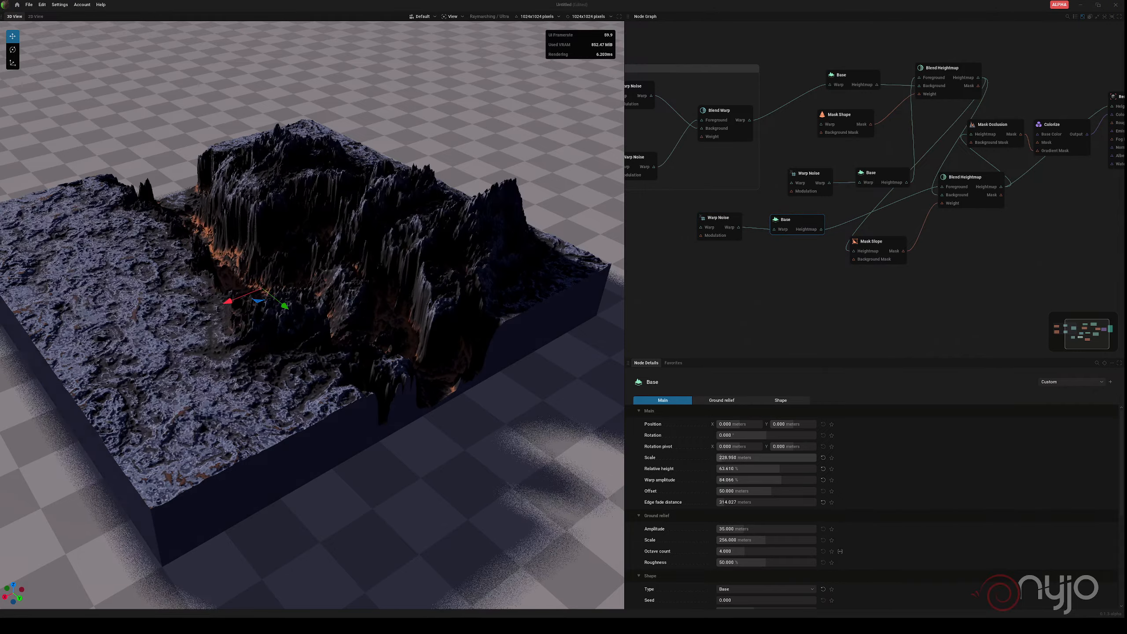
mouse_move(722, 458)
left_mouse_down()
mouse_move(746, 458)
mouse_move(721, 458)
mouse_move(749, 469)
mouse_move(696, 469)
mouse_move(708, 469)
left_mouse_up()
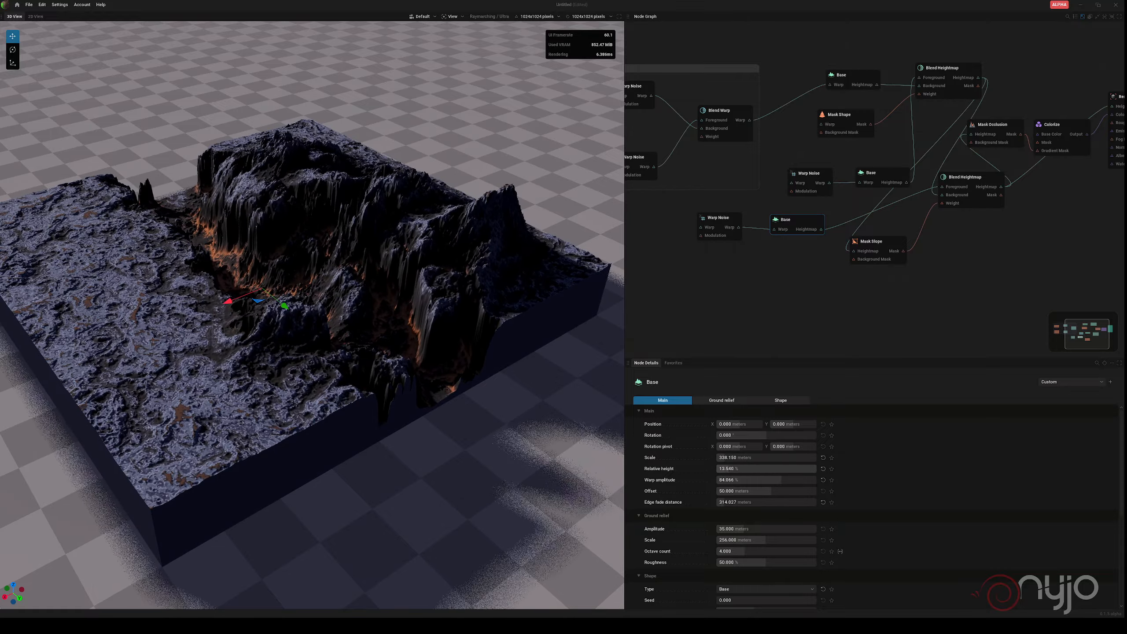